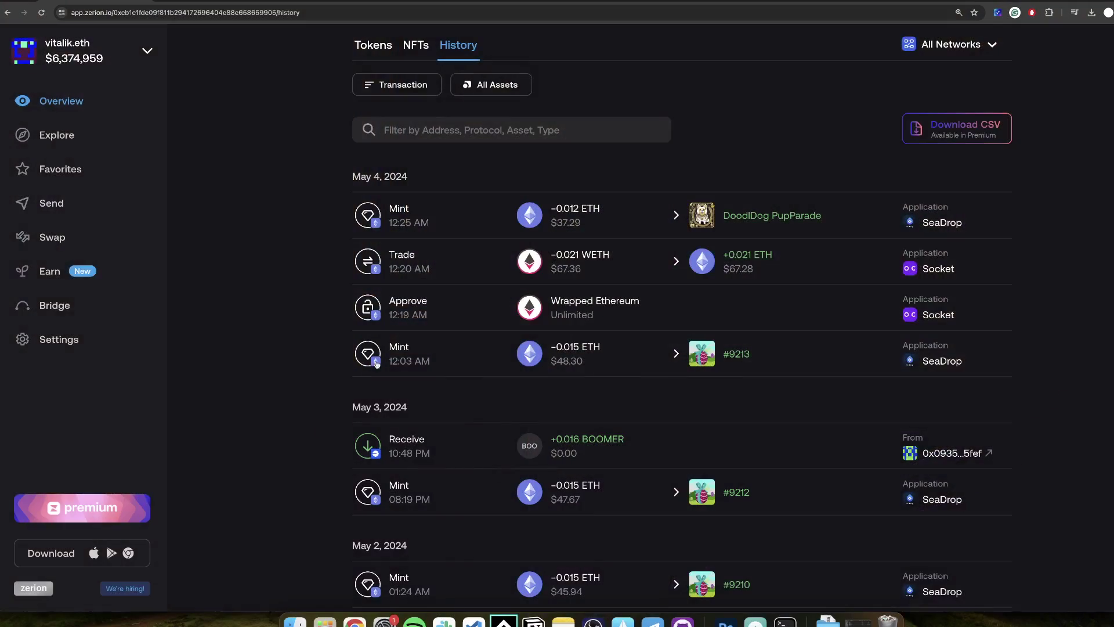
Scroll through Zerion's transaction history and snap the Zerion window to the left half of the screen.
scroll(339, 238, up, 3)
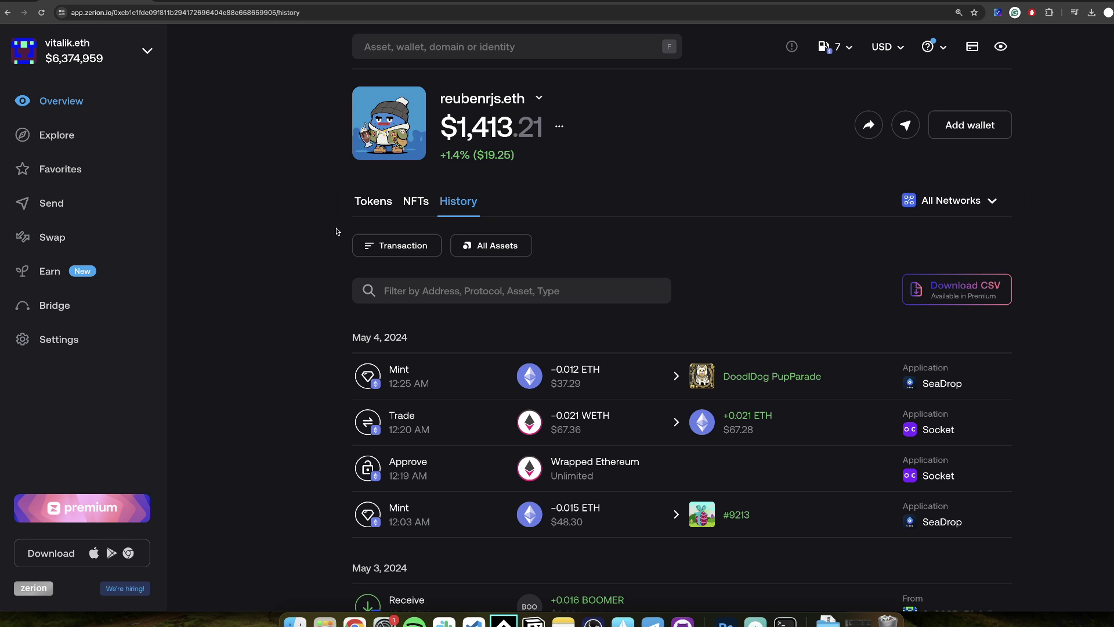
scroll(411, 370, down, 8)
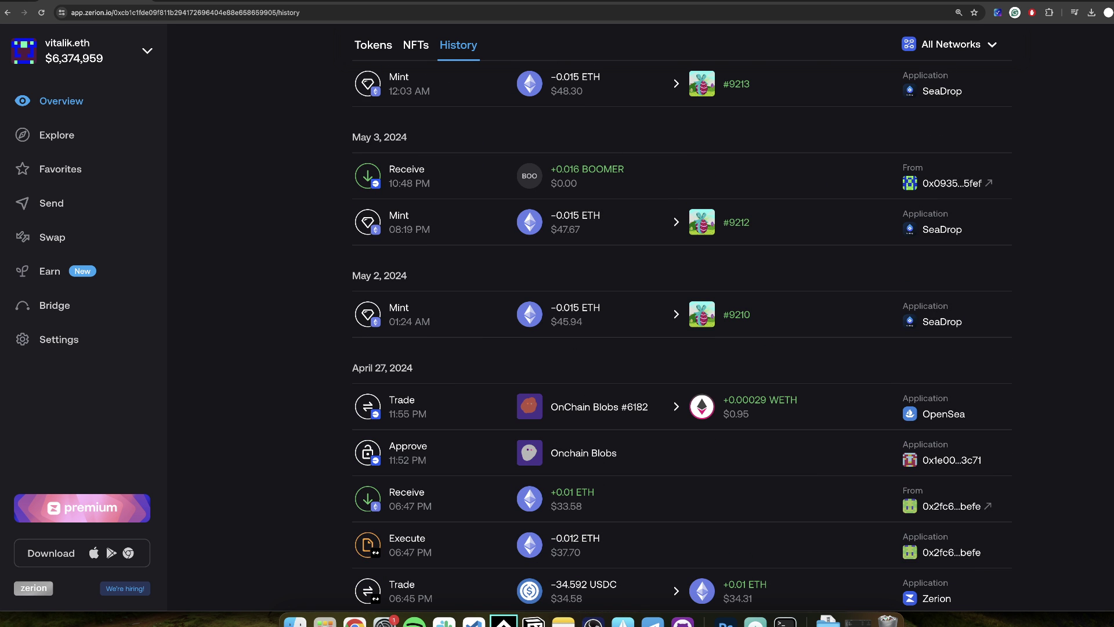
key(ctrl+alt+Left)
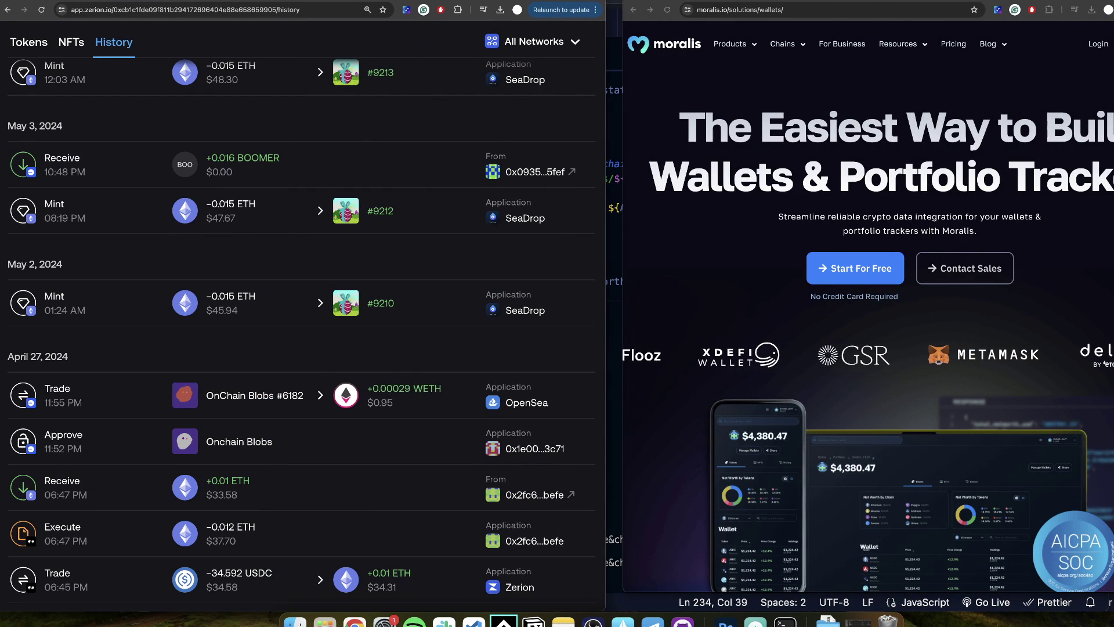
Bring up the demo app's localhost:3000 Zerion History page beside Zerion and adjust its zoom.
key(ctrl+Tab)
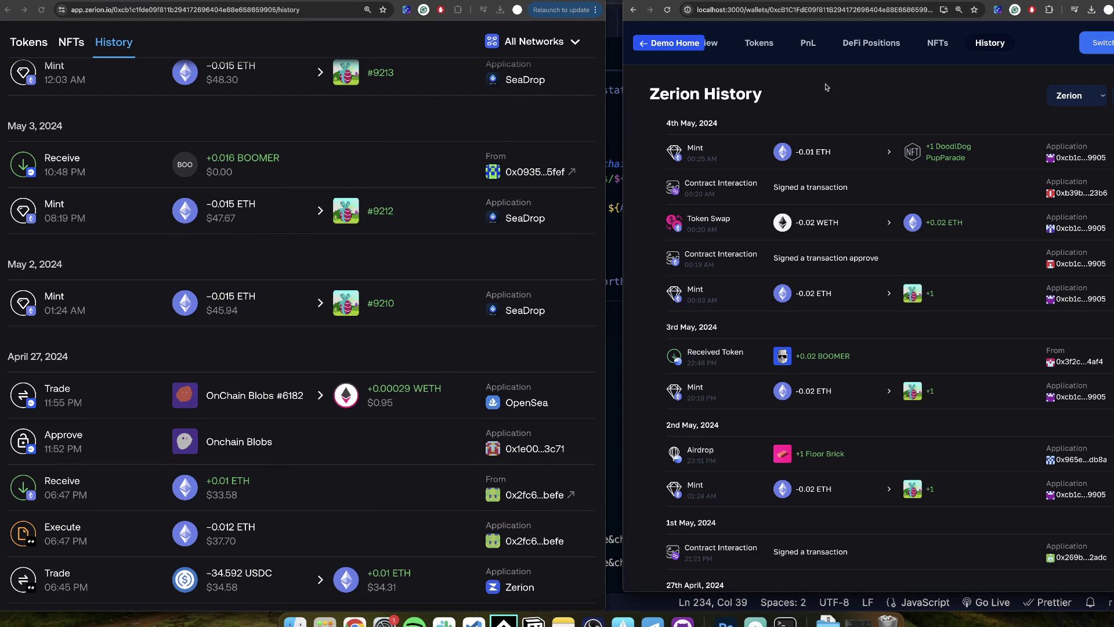
scroll(347, 178, up, 10)
scroll(273, 230, down, 3)
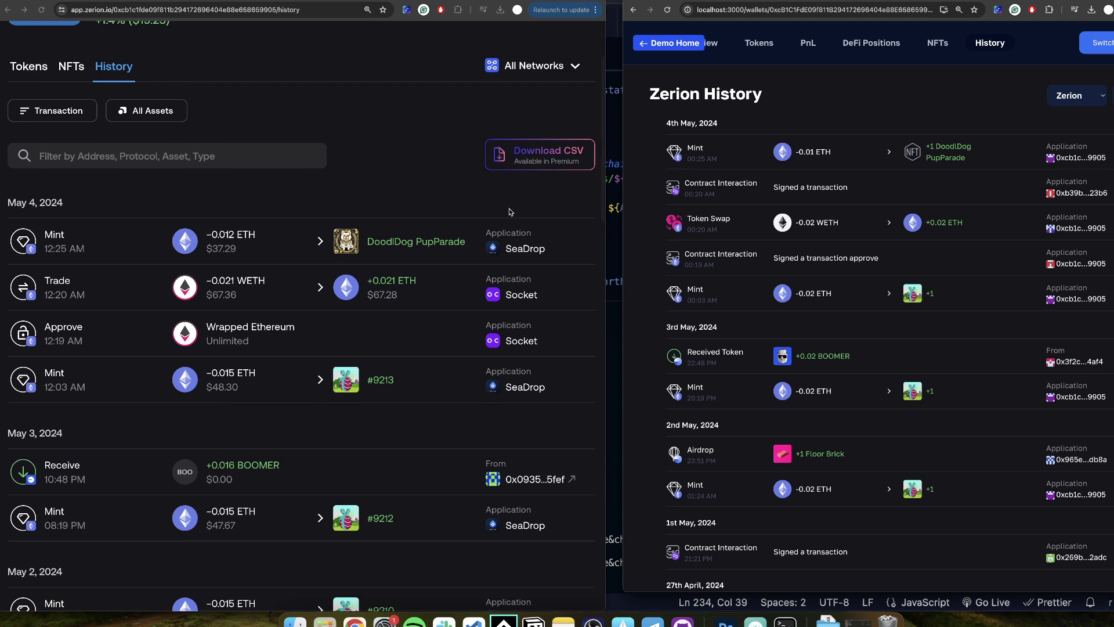
drag(623, 181, 608, 181)
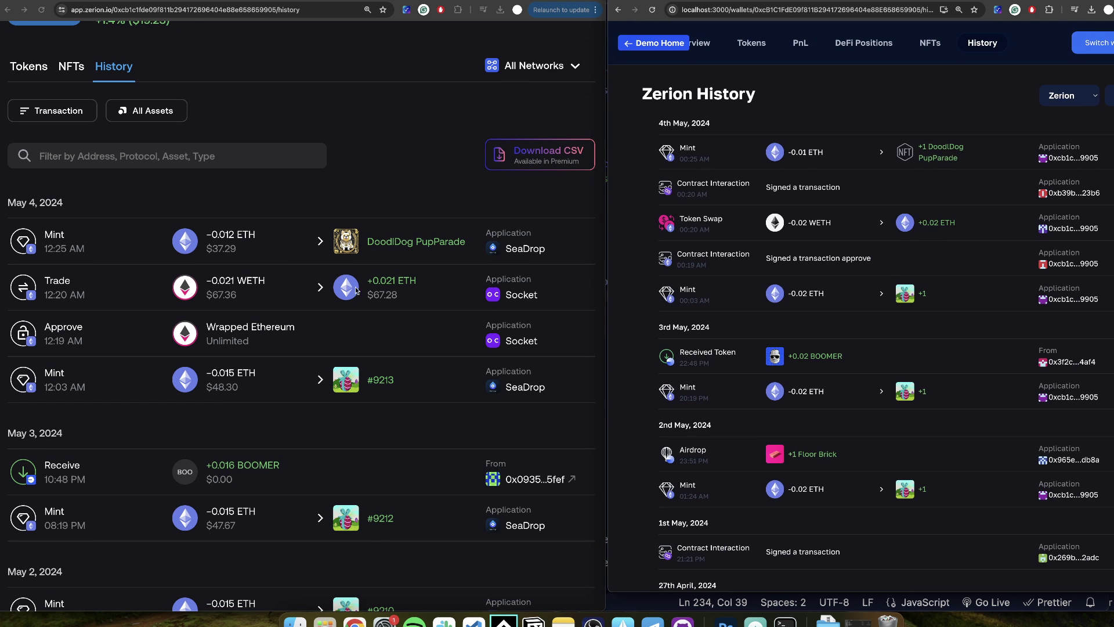
scroll(255, 348, up, 3)
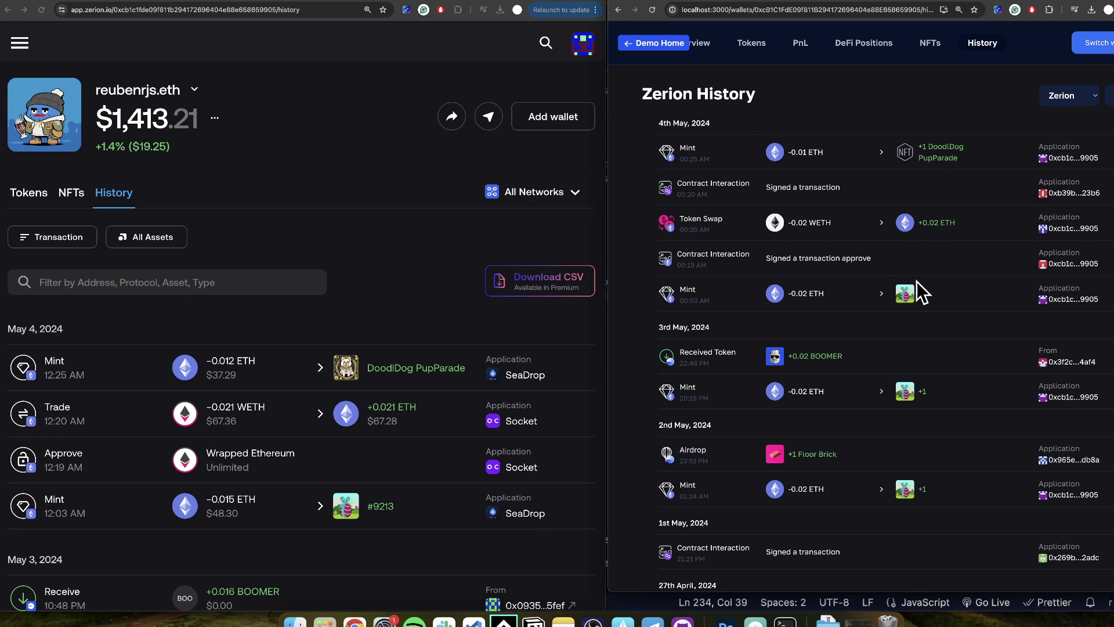
key(super+equal)
key(super+equal)
key(super+equal)
key(super+equal)
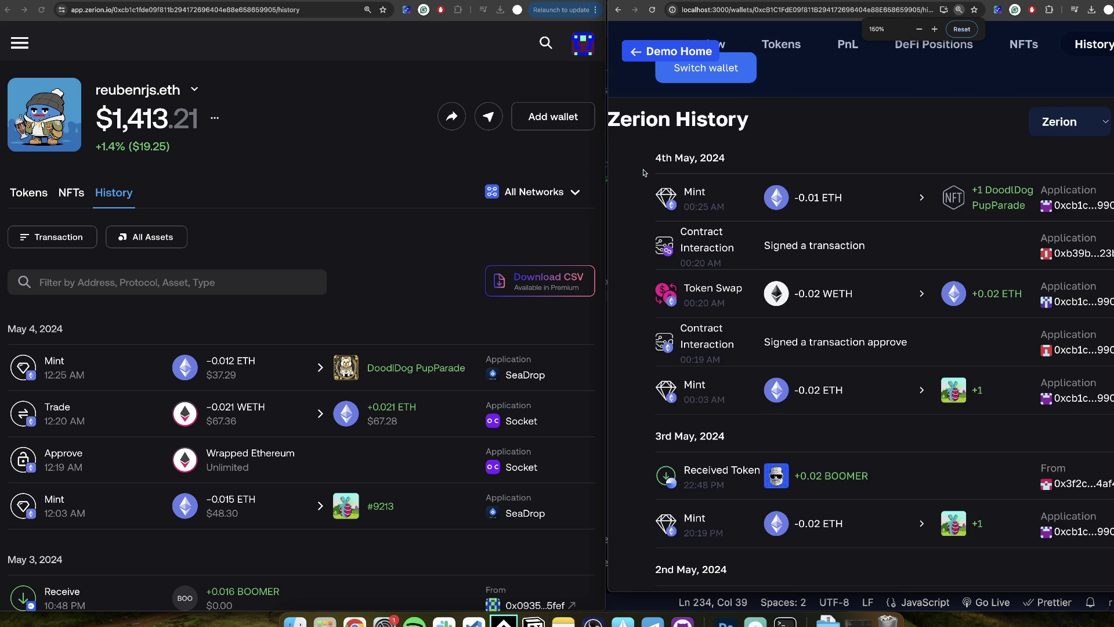
key(super+minus)
key(super+minus)
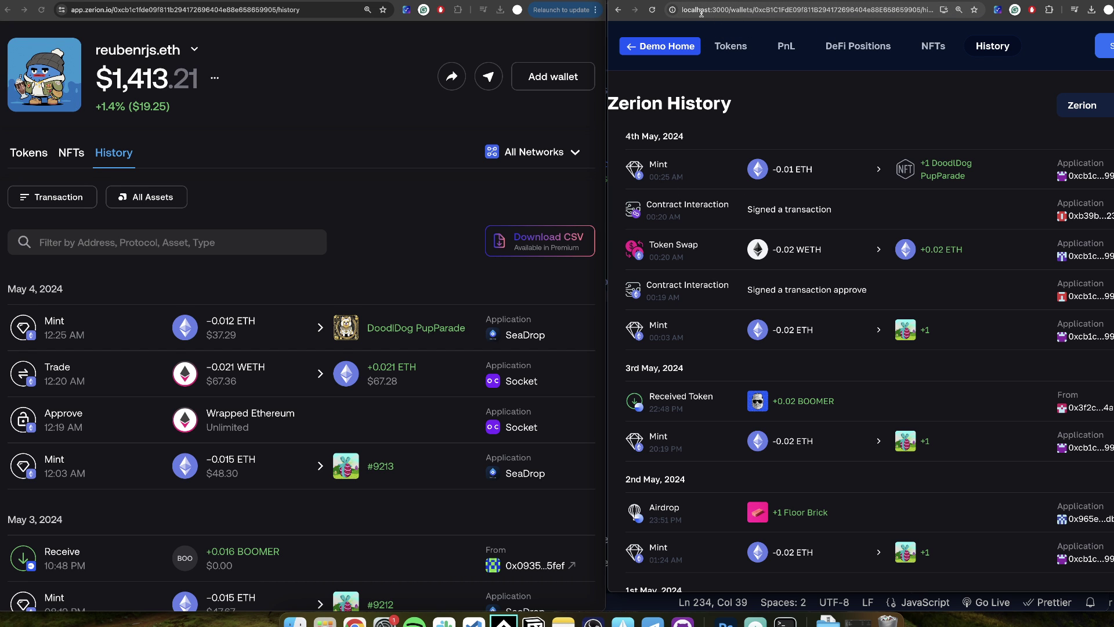
Highlight the Mint, Contract Interaction and Token Swap rows to compare them against Zerion's history.
drag(660, 162, 819, 191)
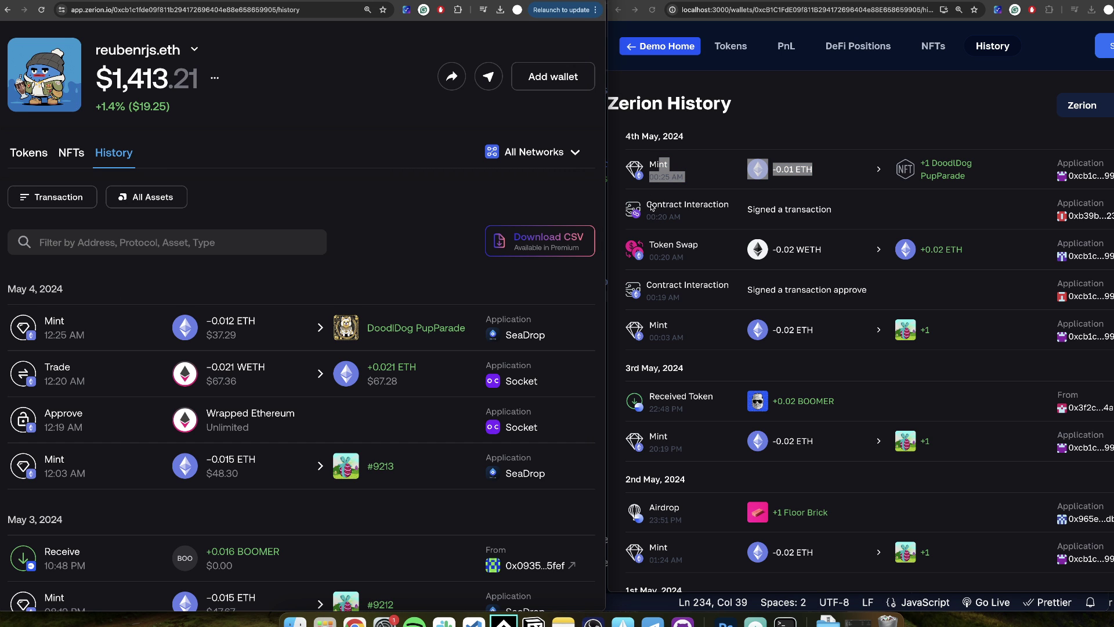
drag(669, 204, 689, 219)
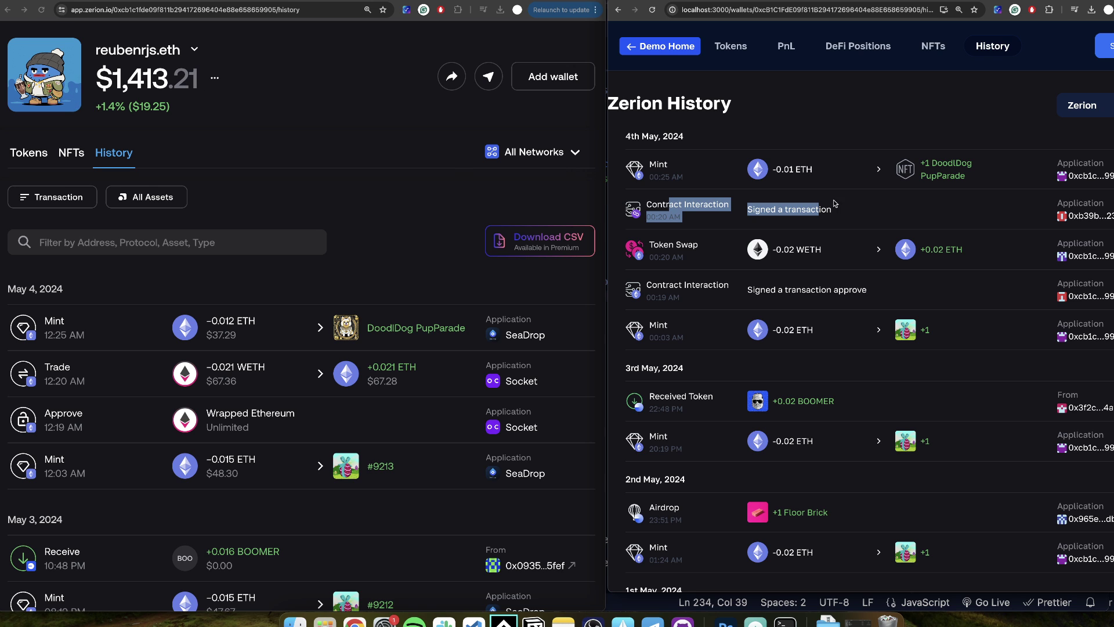
click(694, 233)
drag(652, 242, 823, 251)
click(207, 374)
click(702, 298)
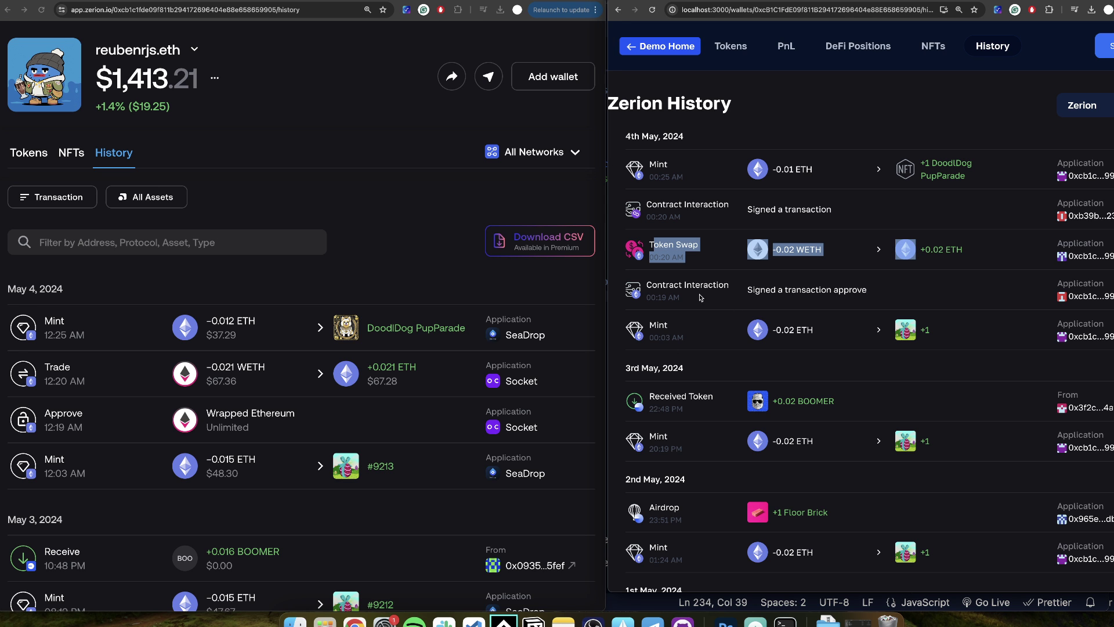
click(273, 402)
scroll(706, 338, down, 3)
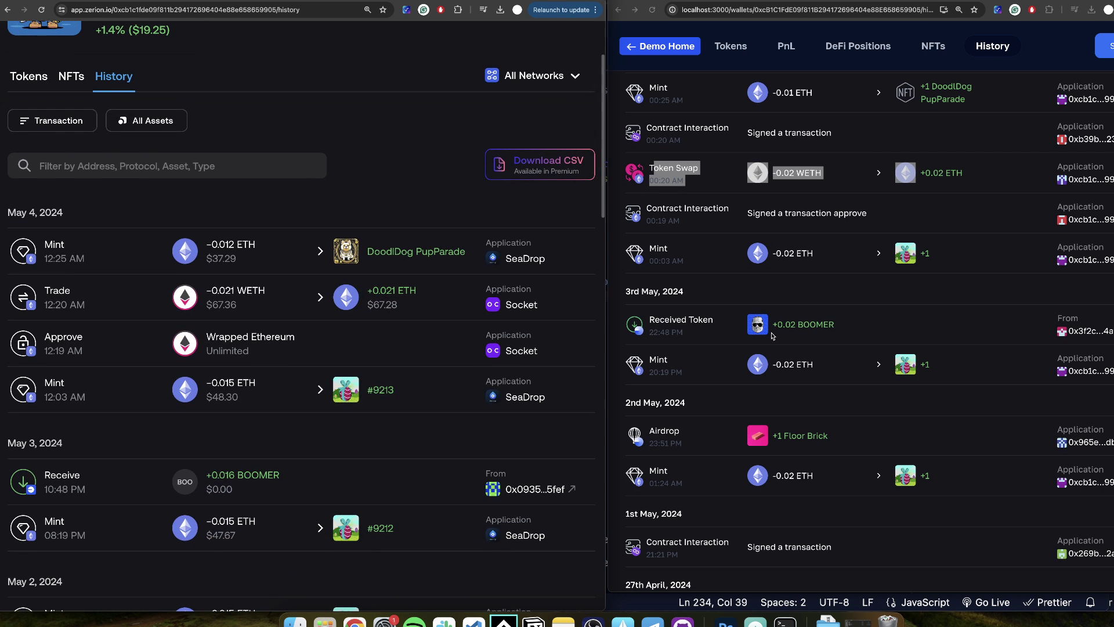
click(837, 332)
Widen the demo app window until it fills nearly the whole screen.
drag(1108, 330, 772, 323)
scroll(772, 325, down, 3)
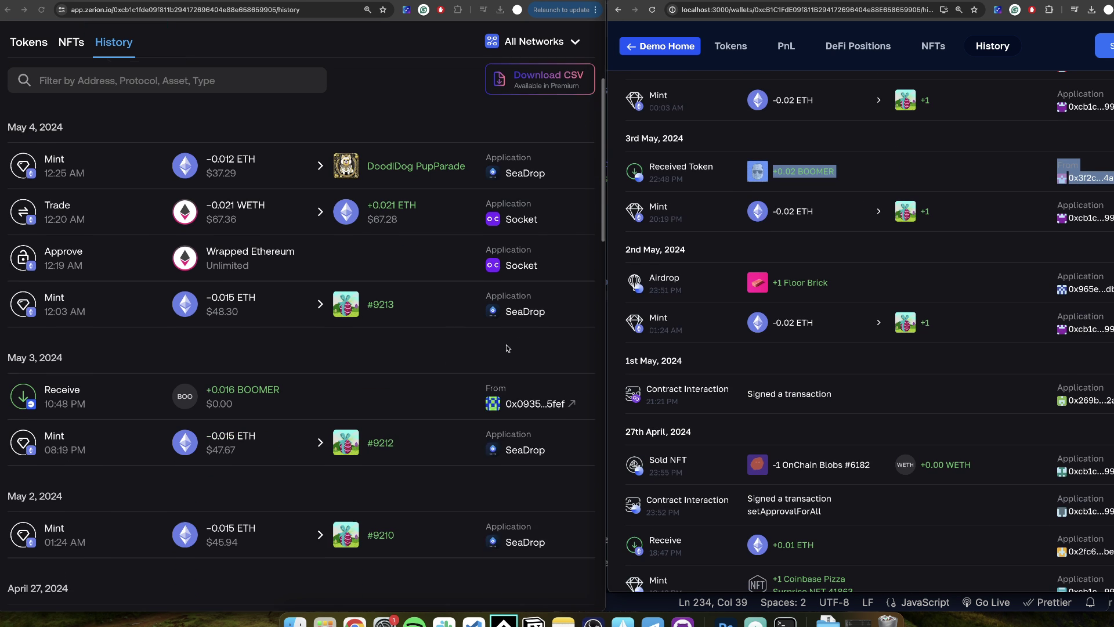
scroll(686, 337, up, 5)
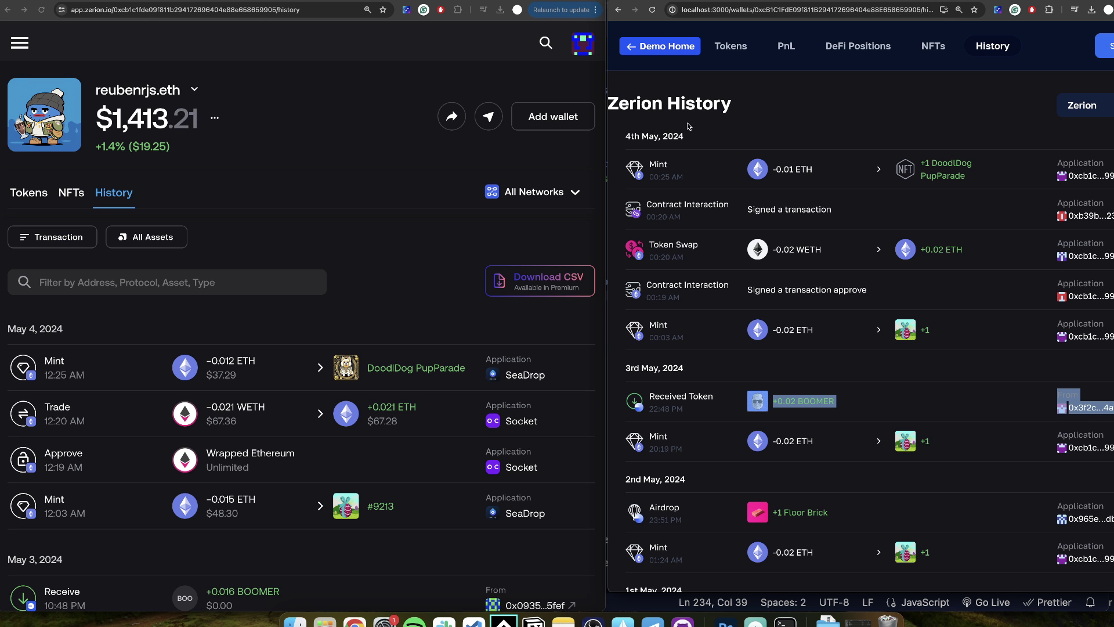
click(620, 135)
drag(607, 128, 0, 128)
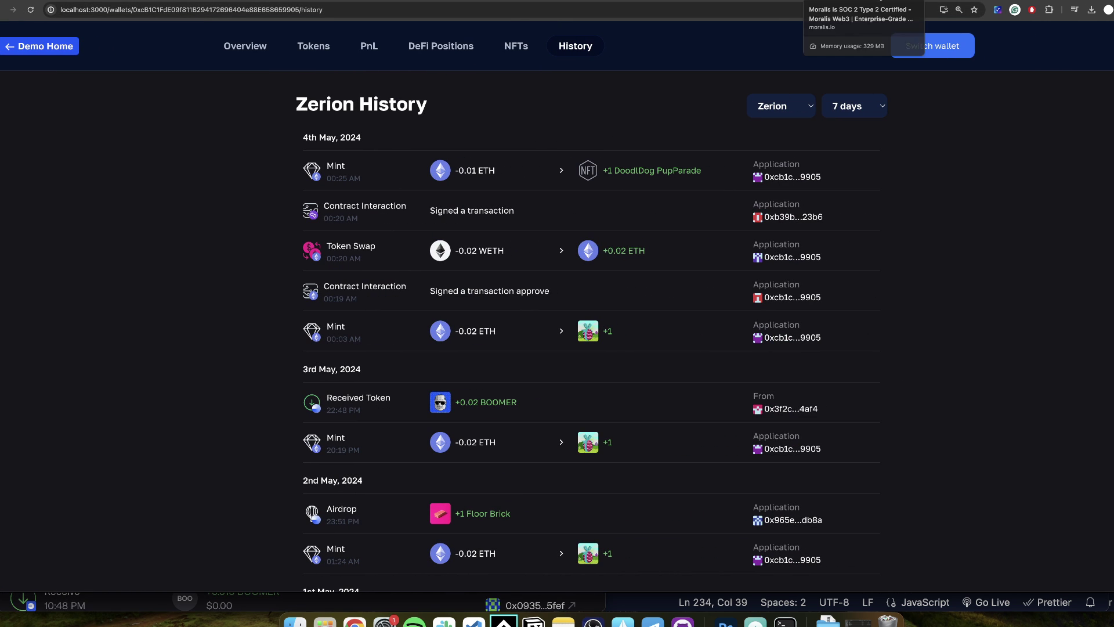
Show the 'Moralis is SOC 2 Type 2 Certified' article zoomed to 175% and scroll through it.
key(ctrl+Tab)
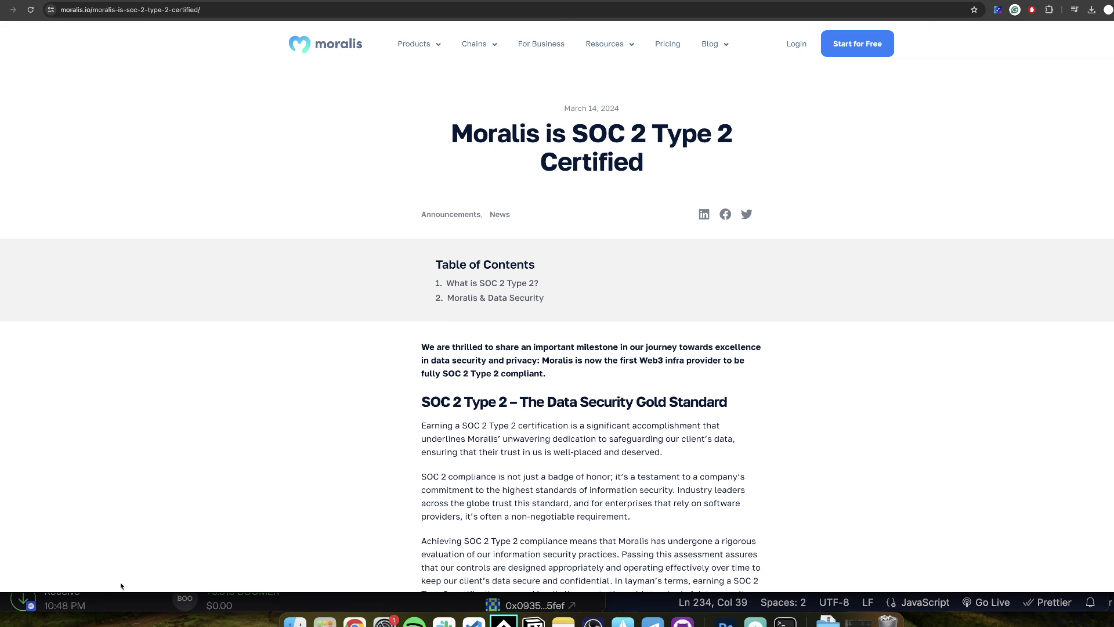
drag(48, 591, 49, 619)
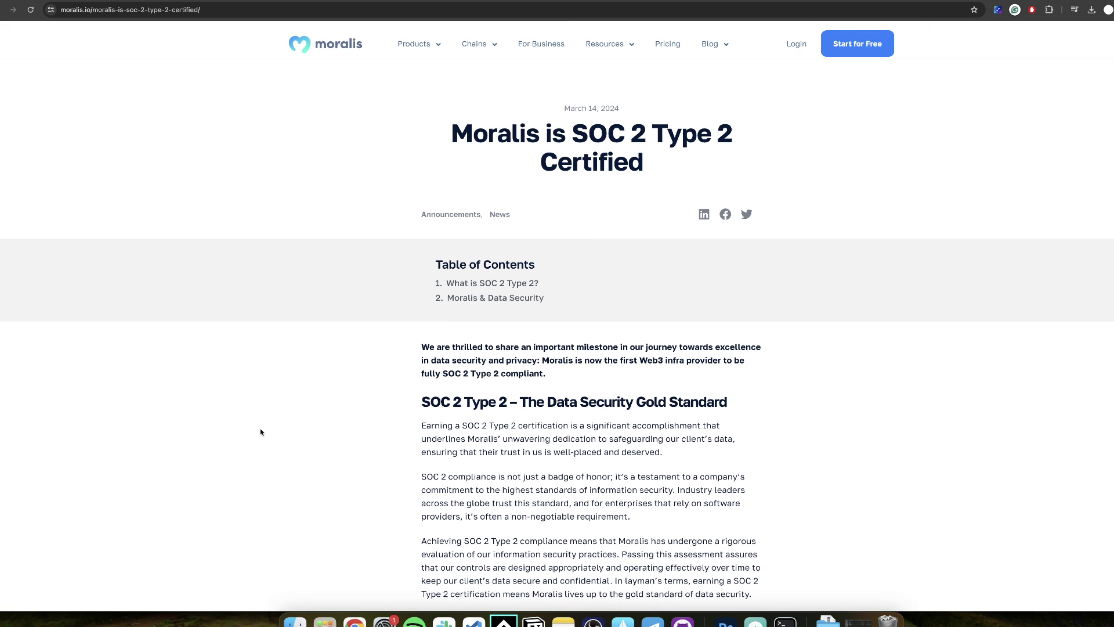
key(super+equal)
key(super+equal)
key(super+equal)
key(super+equal)
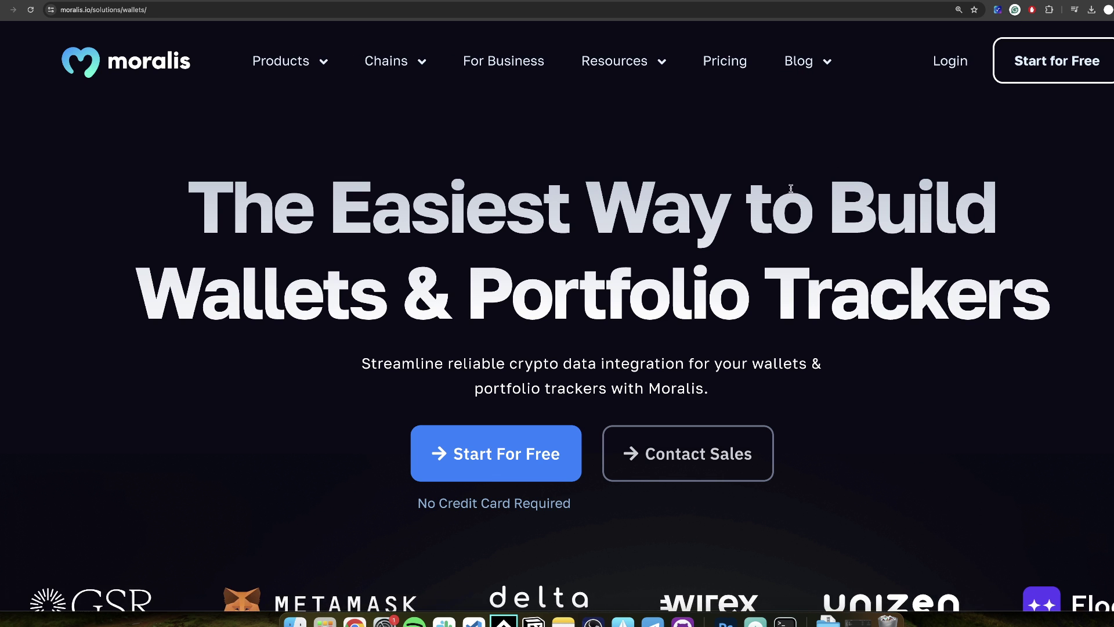
scroll(785, 243, down, 1)
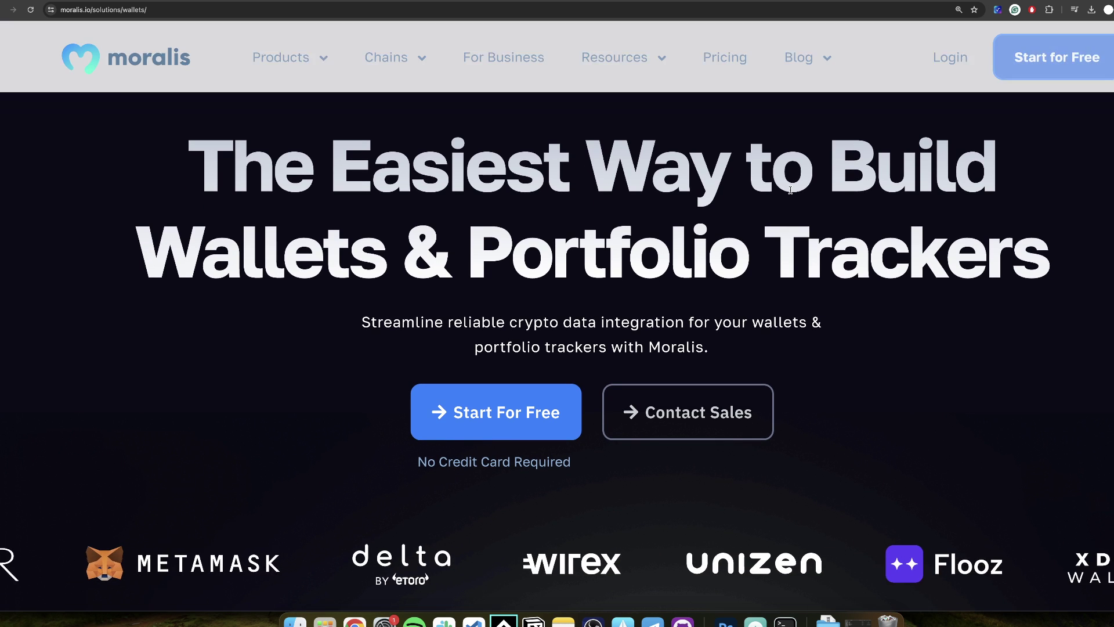
scroll(505, 293, down, 1)
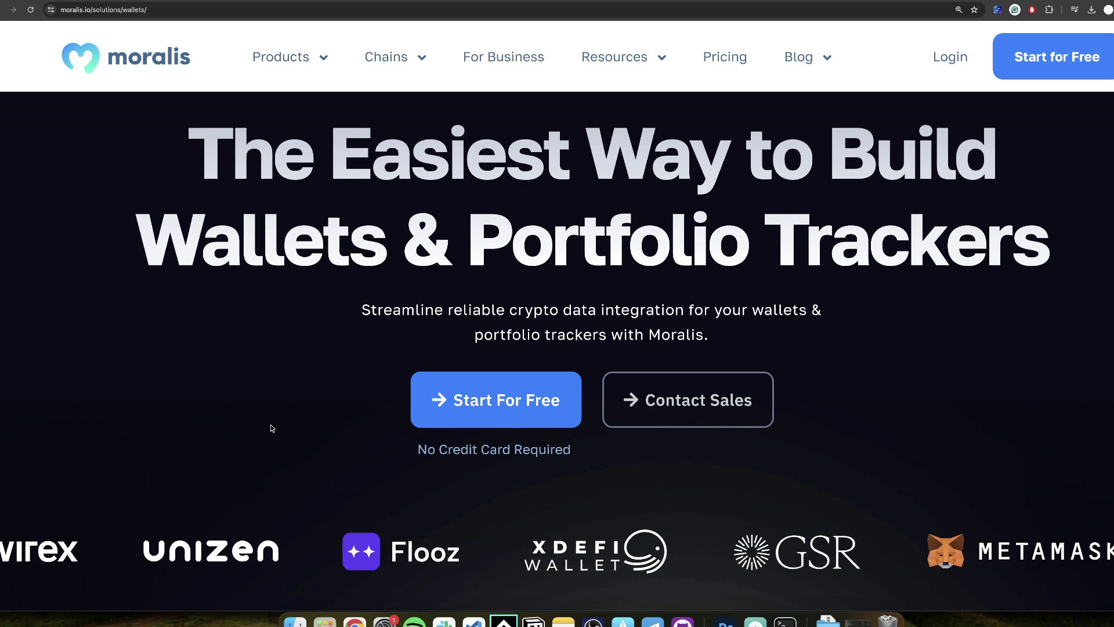
scroll(280, 435, up, 2)
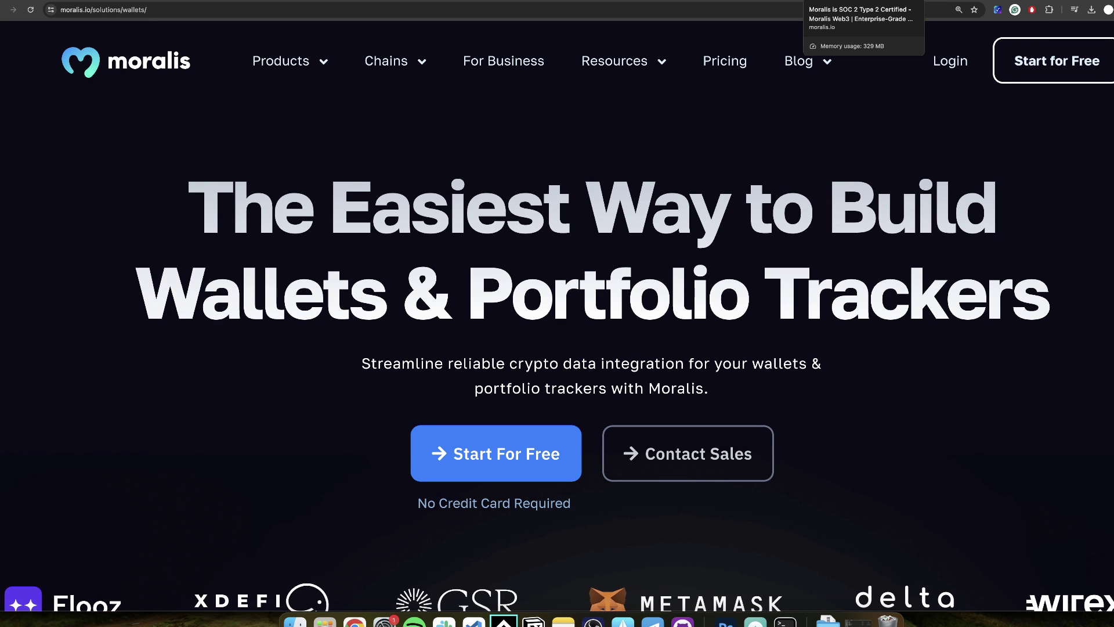
click(847, 1)
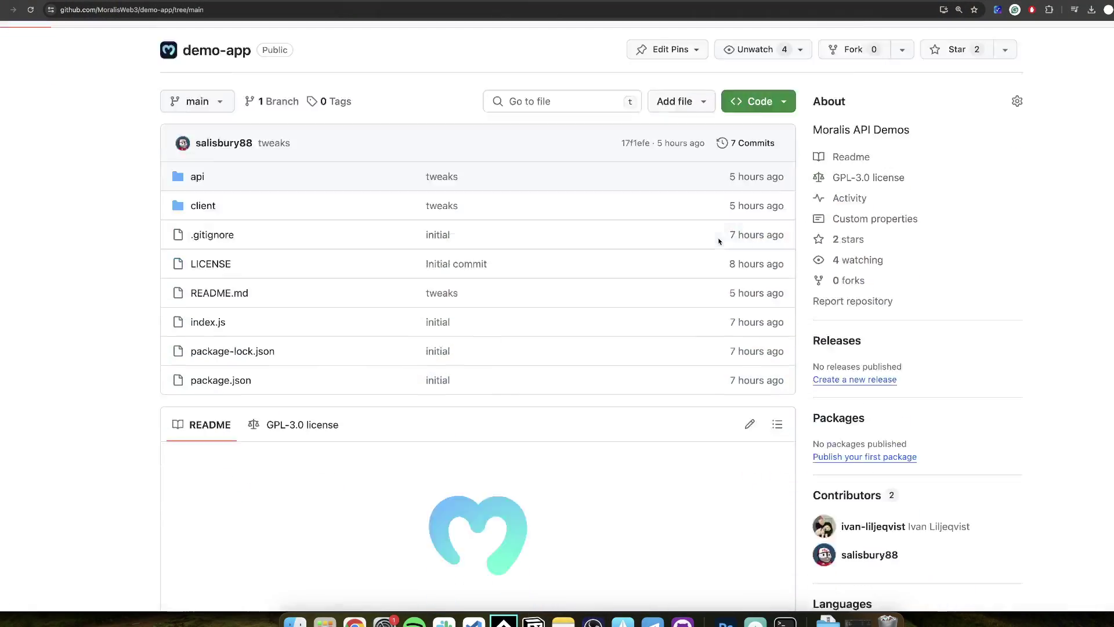
Scroll the README to Prerequisites, mark the git requirement and zoom to 200%.
scroll(693, 211, down, 10)
scroll(317, 291, down, 3)
drag(180, 261, 537, 362)
click(264, 354)
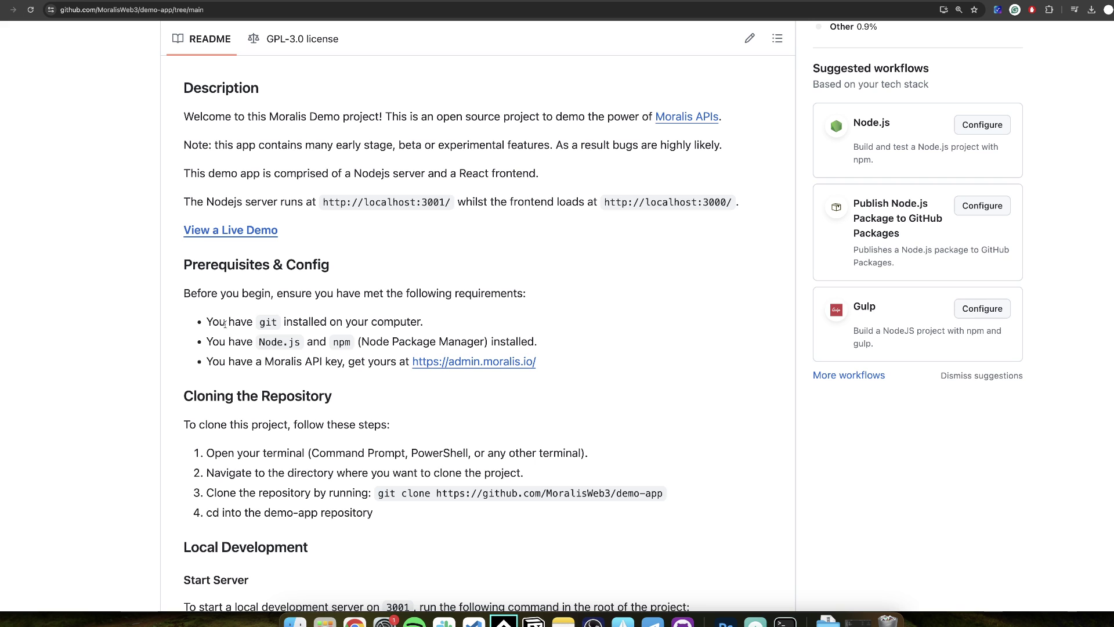
drag(225, 321, 426, 321)
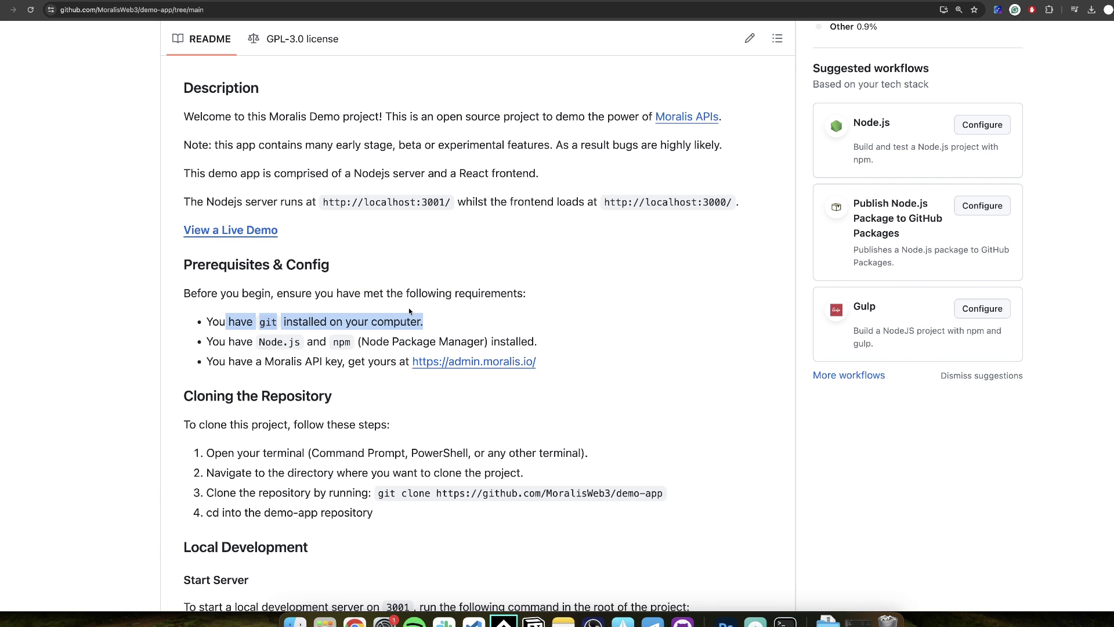
key(super+equal)
key(super+equal)
Mark the Node.js/npm and Moralis API key requirements and follow the admin.moralis.io link.
scroll(240, 331, down, 3)
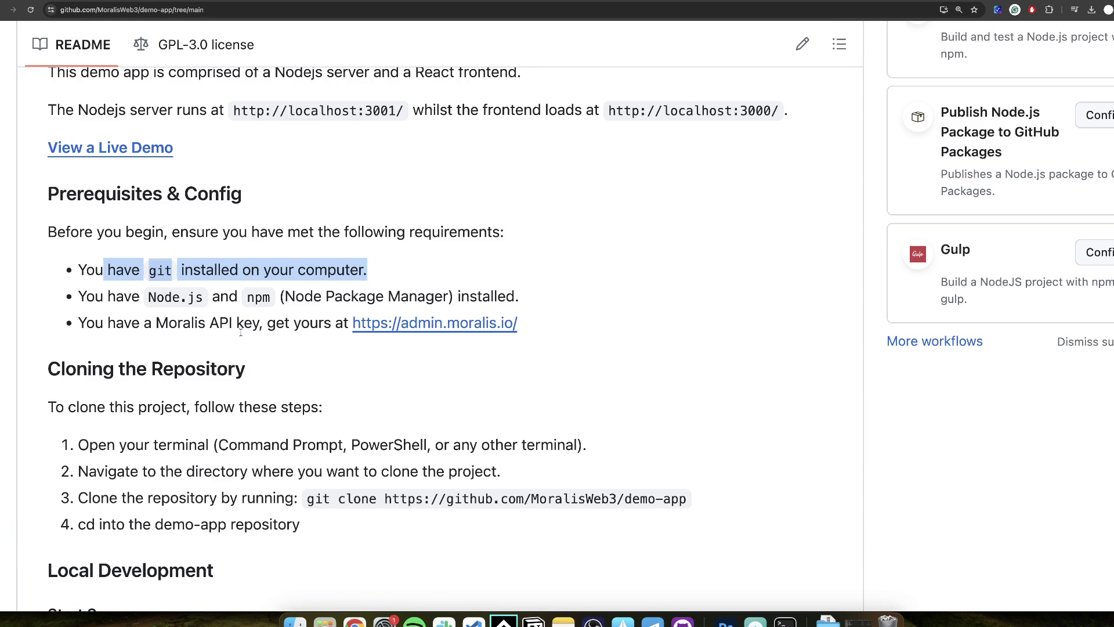
drag(76, 311, 526, 297)
click(453, 195)
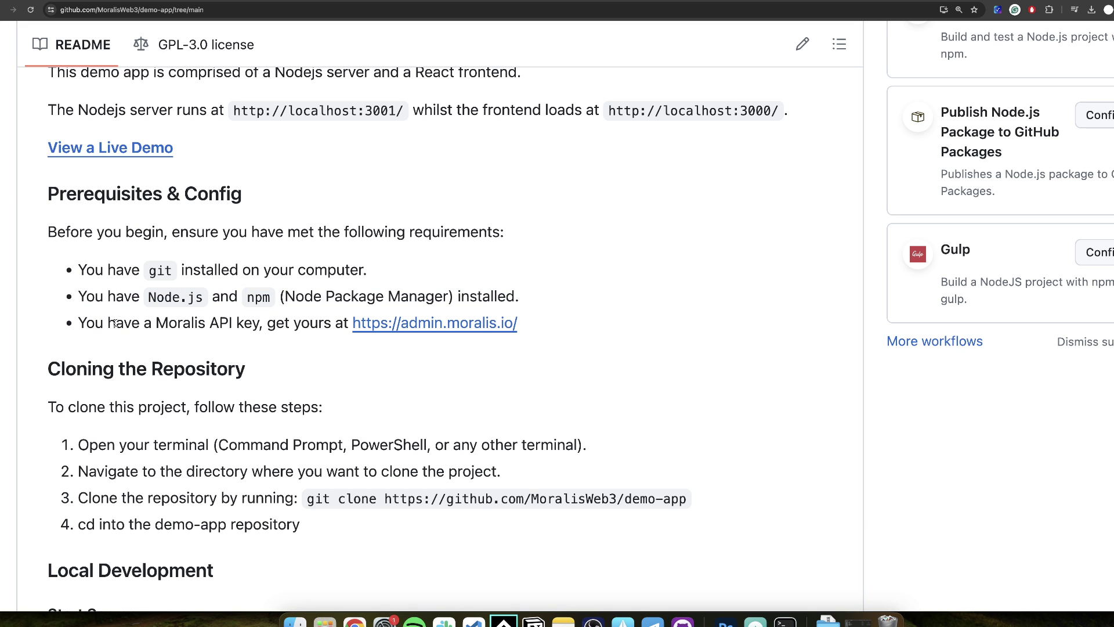
drag(78, 324, 409, 325)
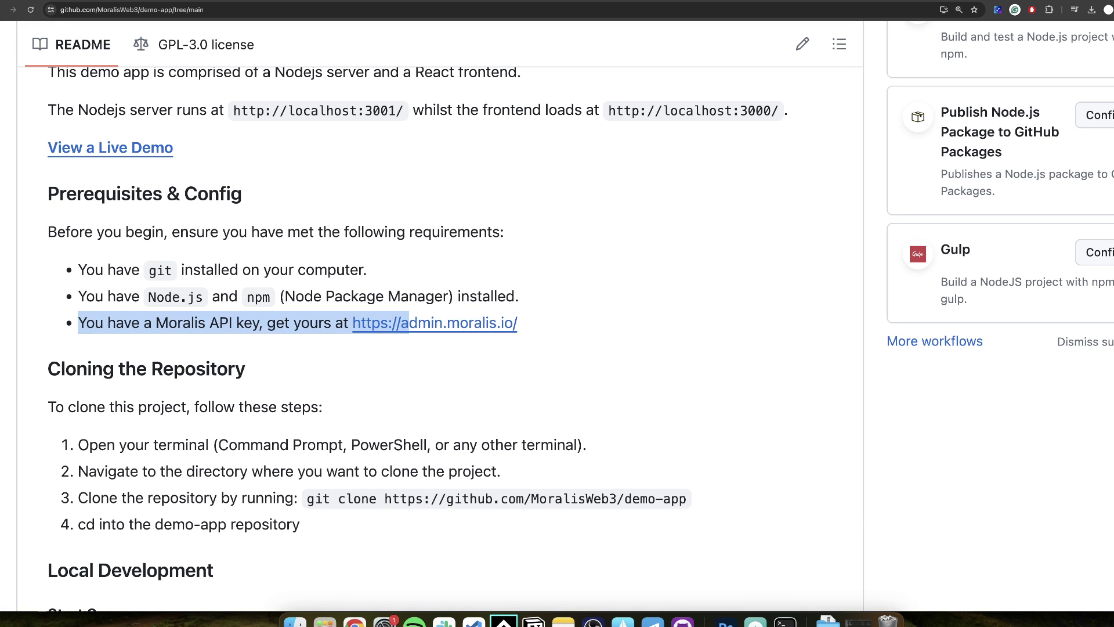
click(409, 323)
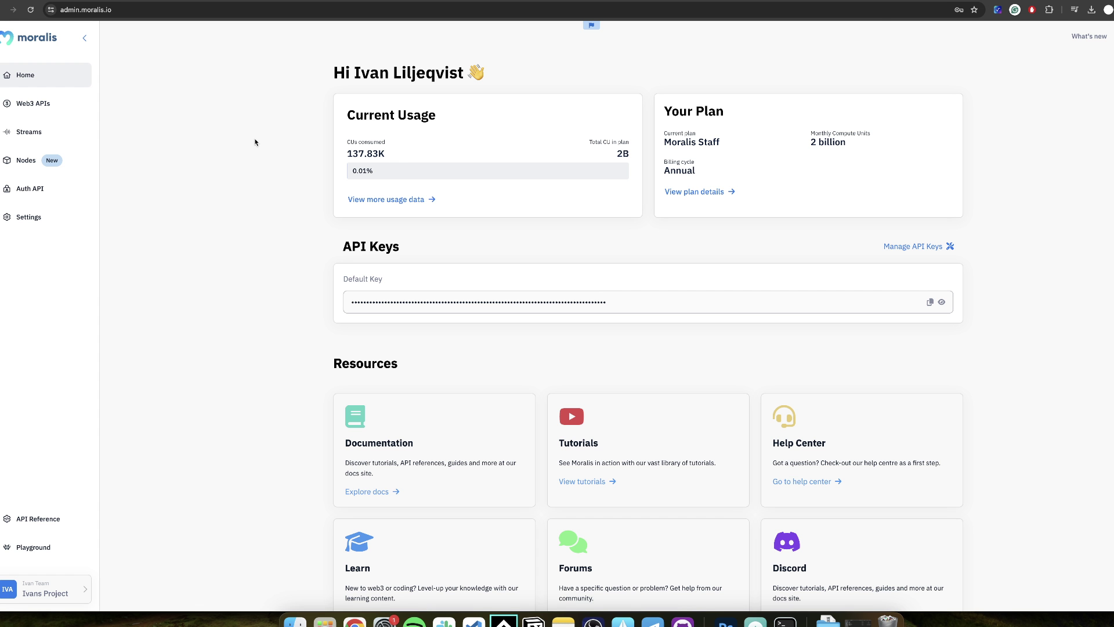
Zoom the Moralis Admin dashboard, highlight its API Keys section, then return to the GitHub README.
key(super+equal)
key(super+equal)
key(super+equal)
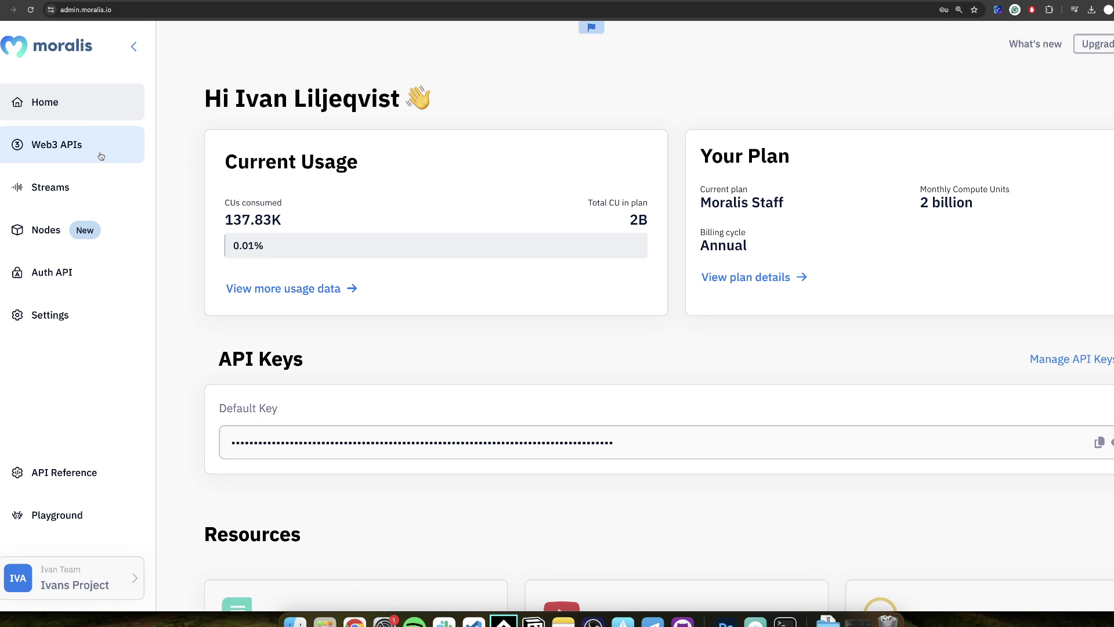
scroll(678, 253, down, 1)
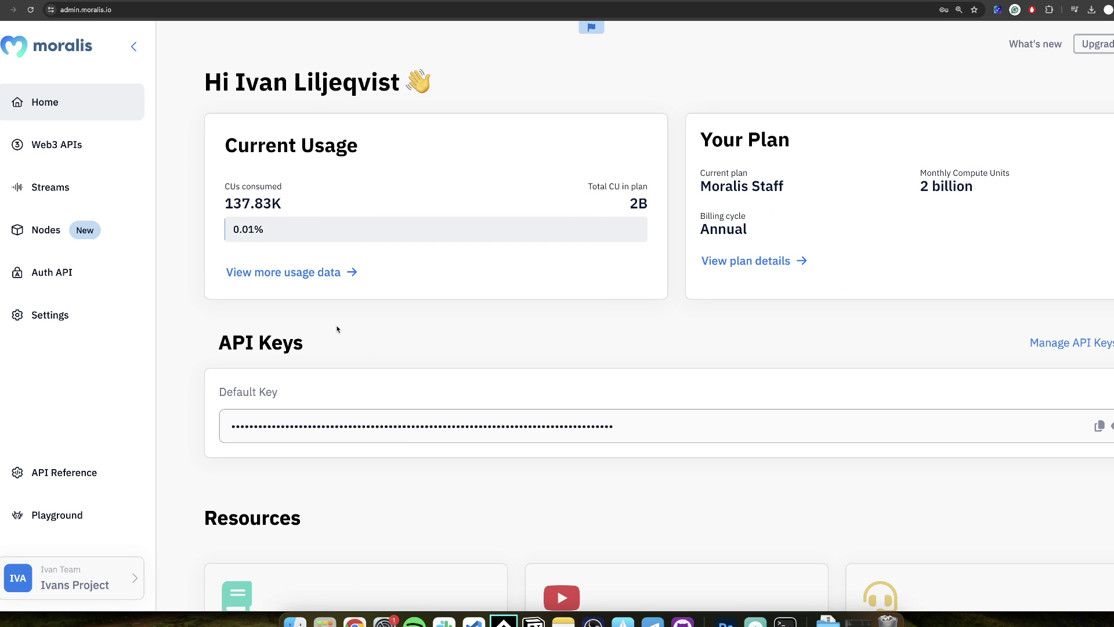
drag(218, 336, 760, 439)
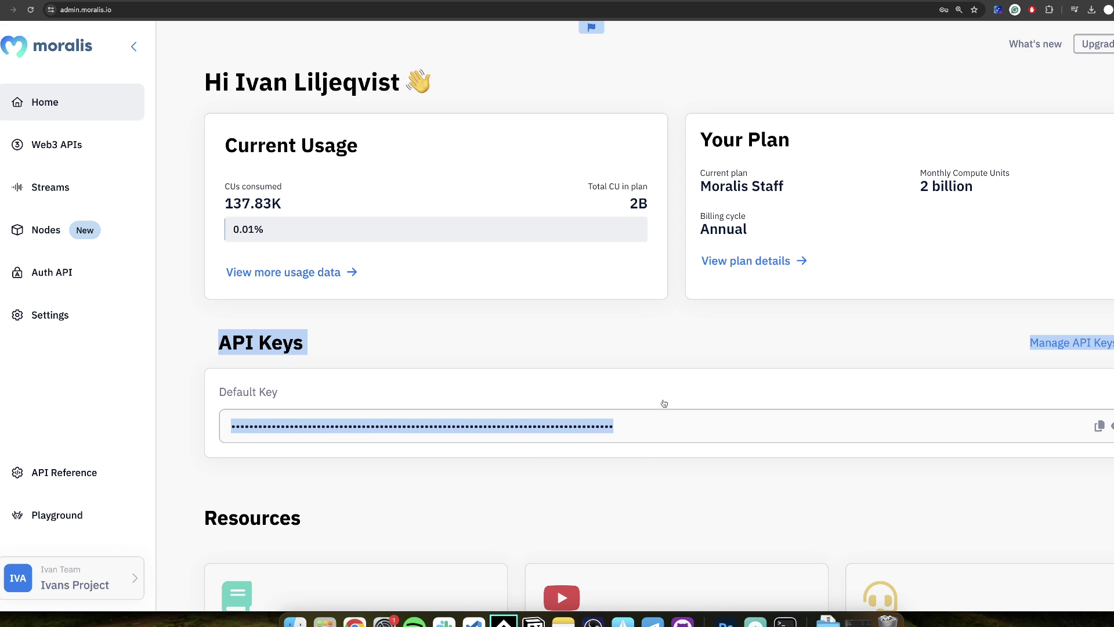
click(423, 364)
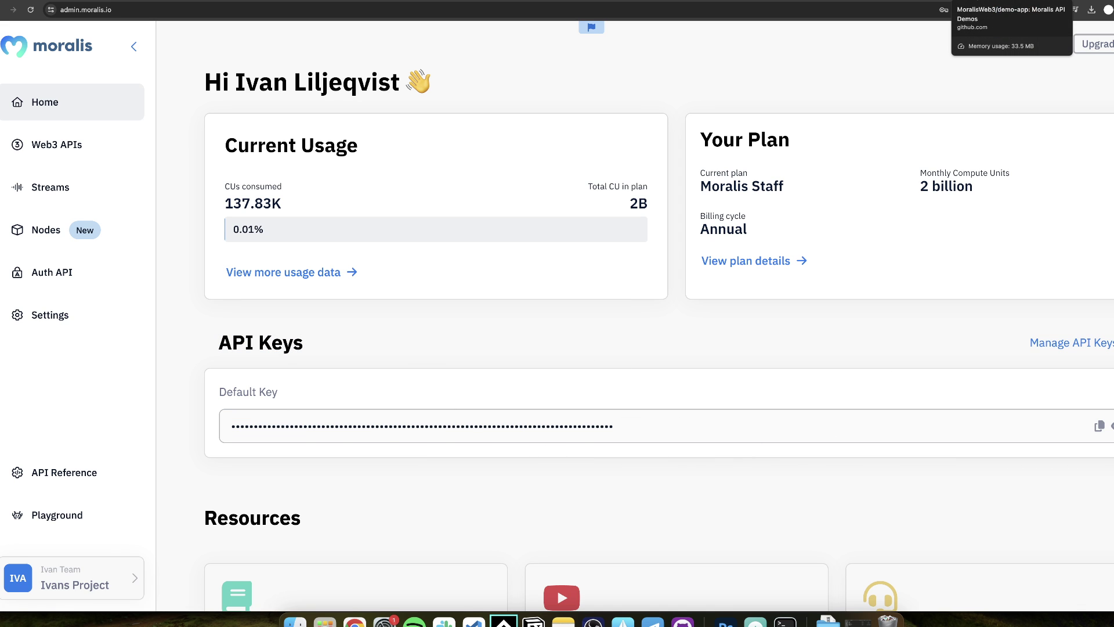
click(1011, 2)
scroll(344, 431, down, 3)
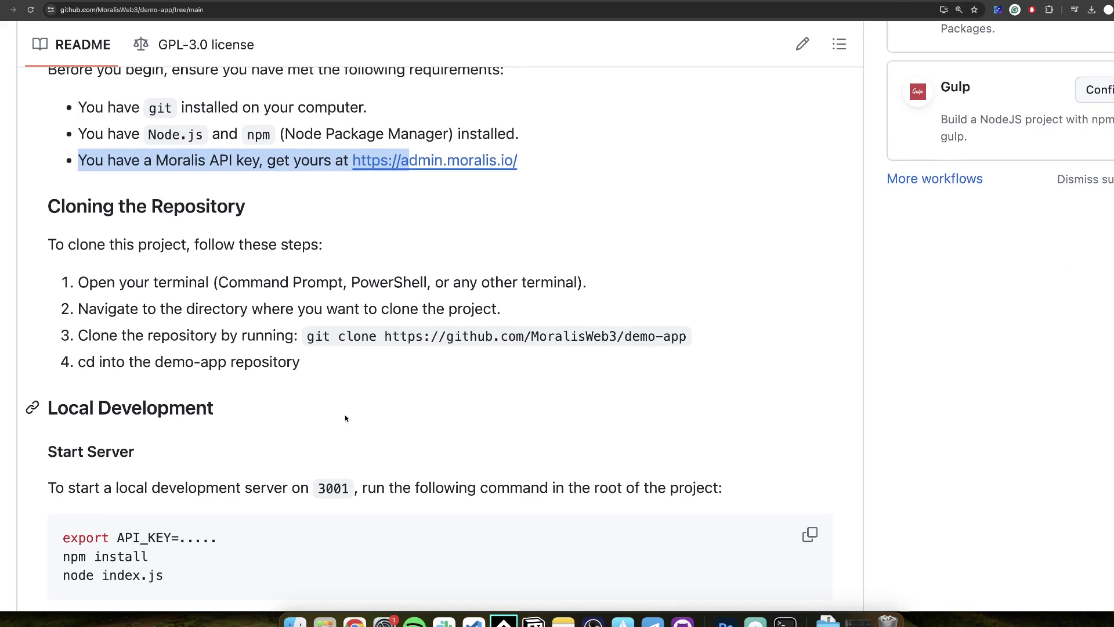
Scroll to Local Development and highlight the Start Server commands: export API_KEY and node index.js.
scroll(345, 418, down, 1)
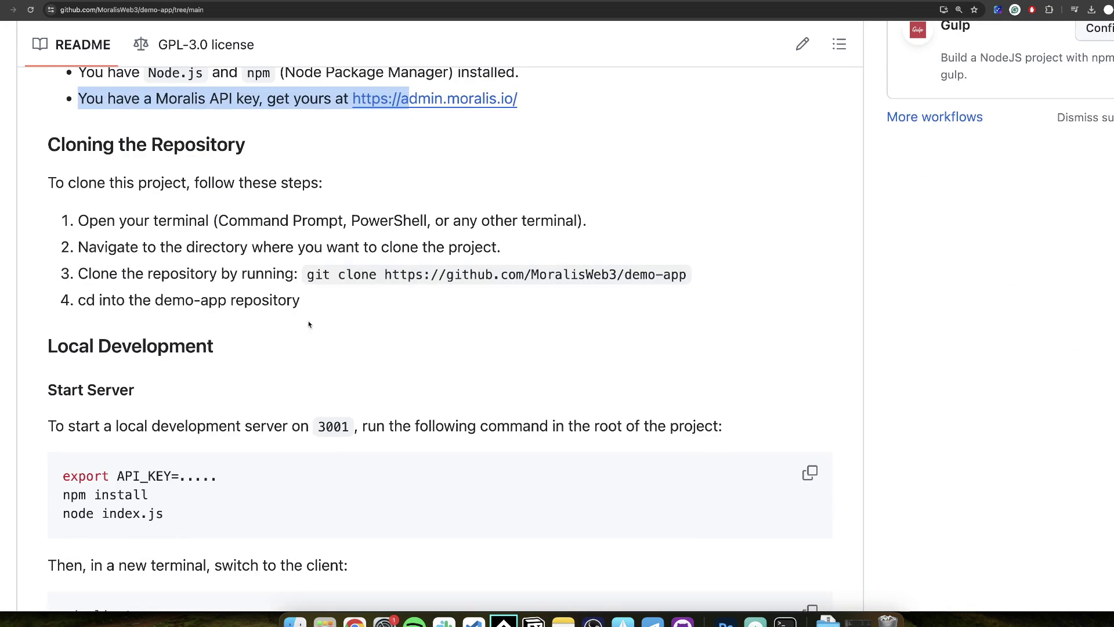
scroll(294, 344, up, 8)
scroll(305, 253, down, 6)
scroll(305, 253, down, 4)
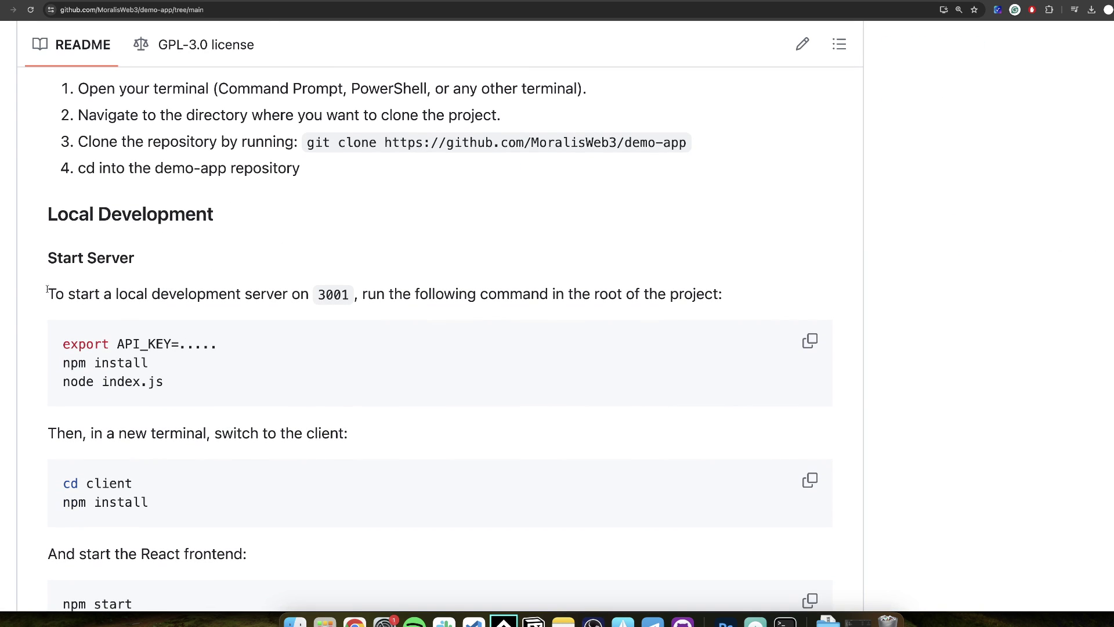
drag(177, 390, 33, 284)
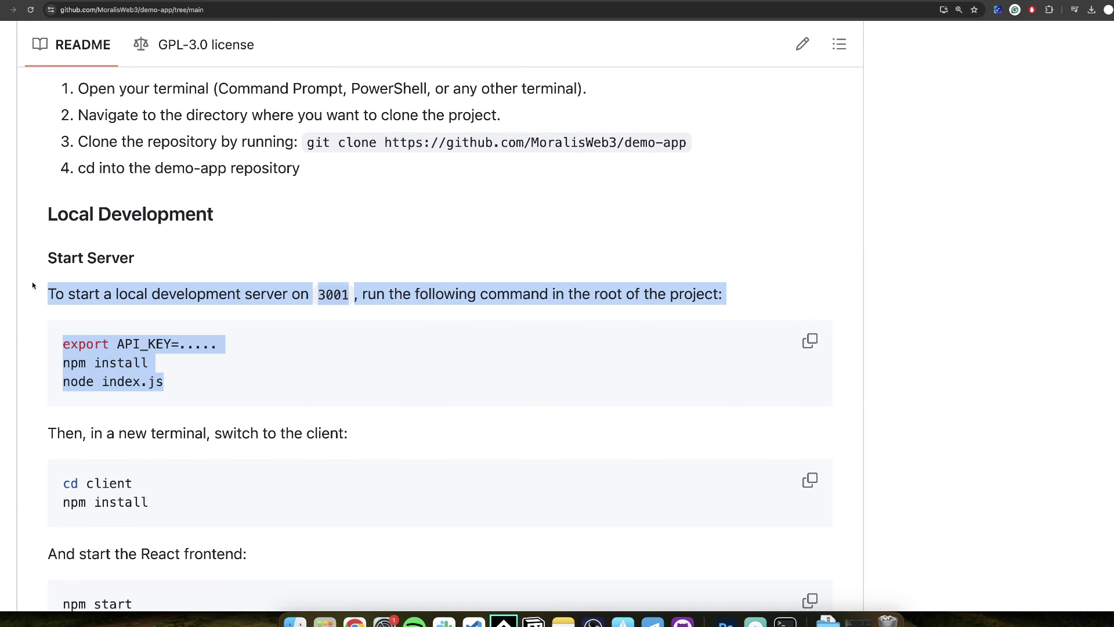
click(68, 341)
drag(194, 339, 74, 388)
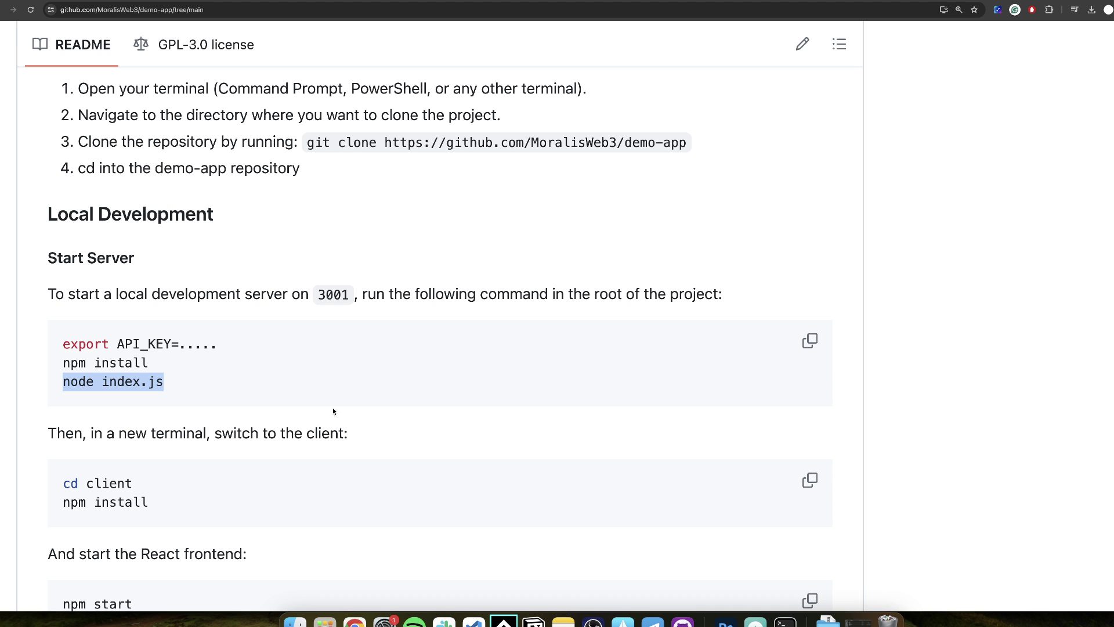
click(121, 416)
Highlight the switch-to-client instructions and the cd client command, then go to VS Code.
scroll(93, 378, down, 2)
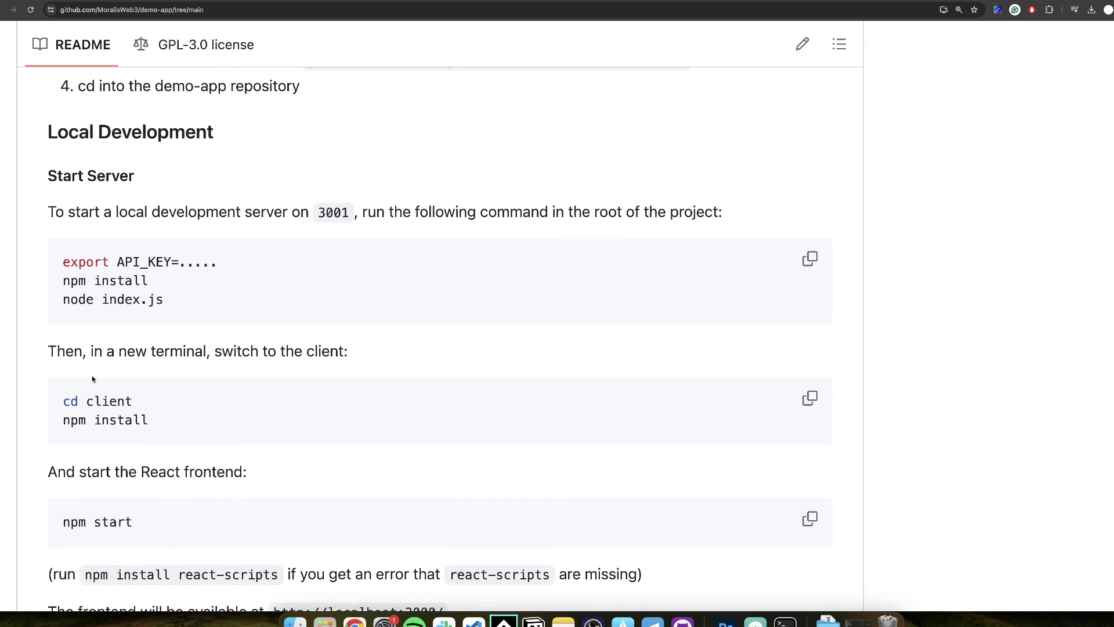
drag(144, 301, 64, 233)
drag(87, 320, 133, 401)
click(66, 398)
click(63, 417)
mouse_move(64, 417)
mouse_down()
mouse_move(151, 418)
mouse_move(50, 434)
mouse_up()
scroll(145, 423, down, 3)
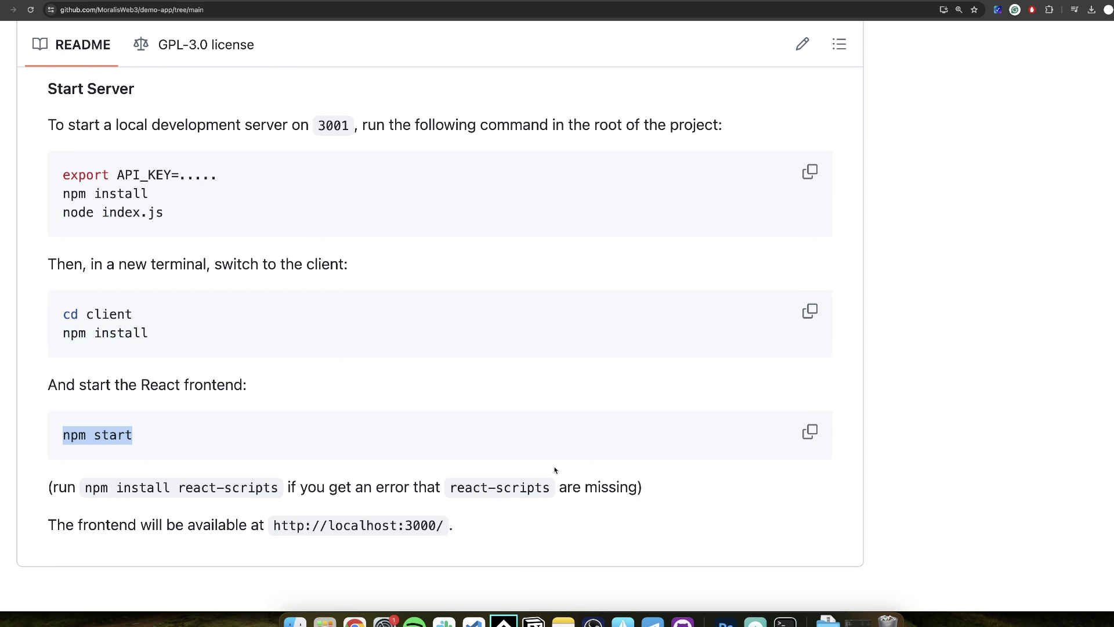
click(474, 620)
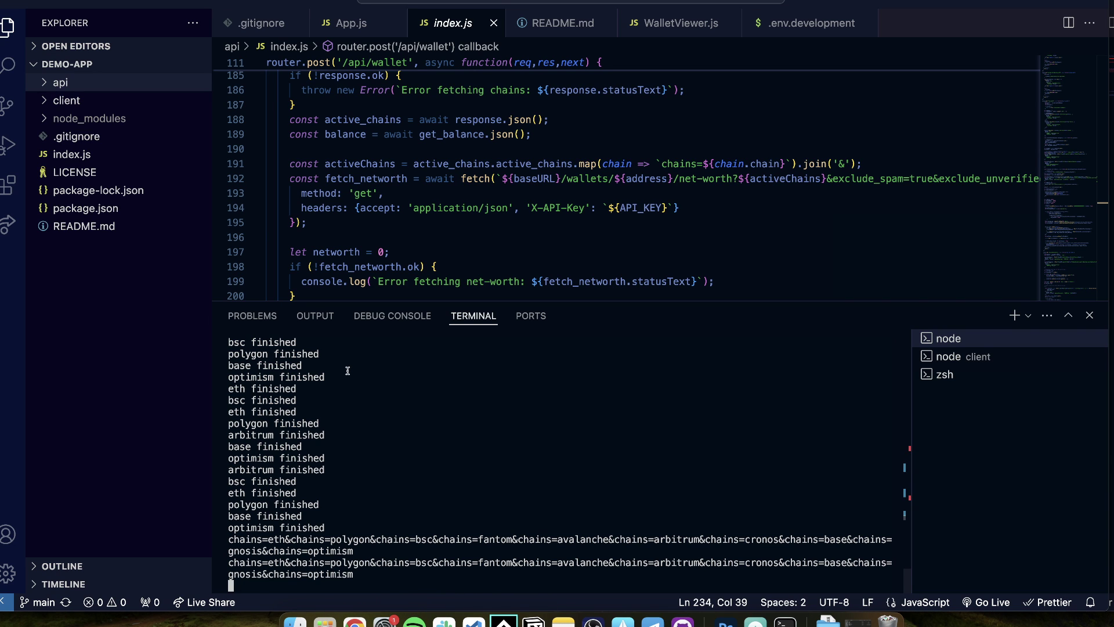
Stop the running node server, clear the terminal and delete the two extra terminals.
text(ç)
key(ctrl+c)
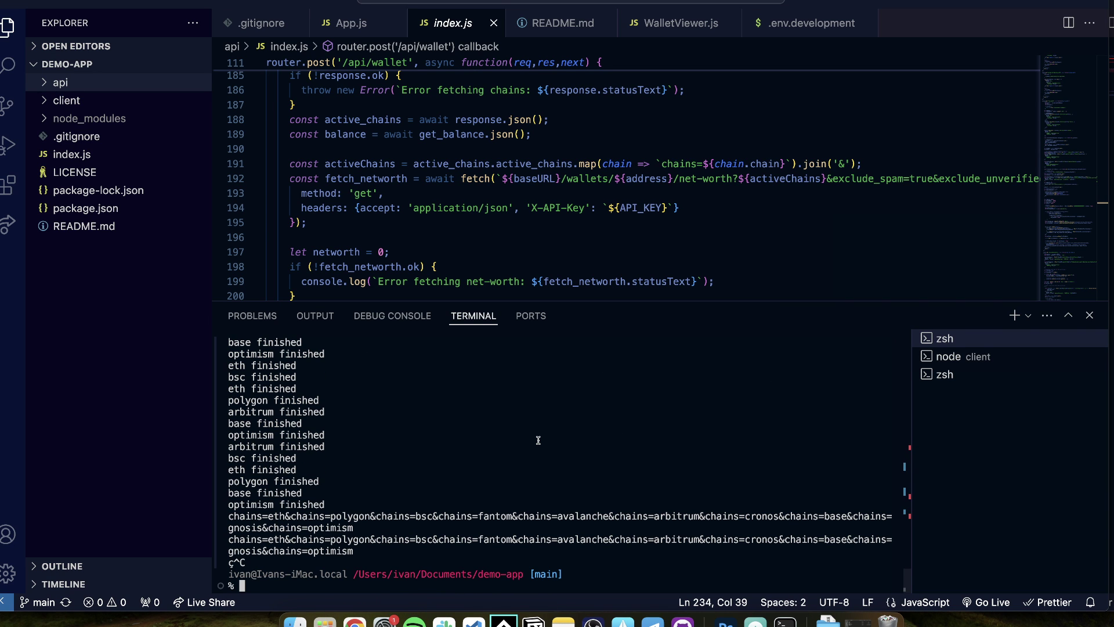
text(clear)
key(Return)
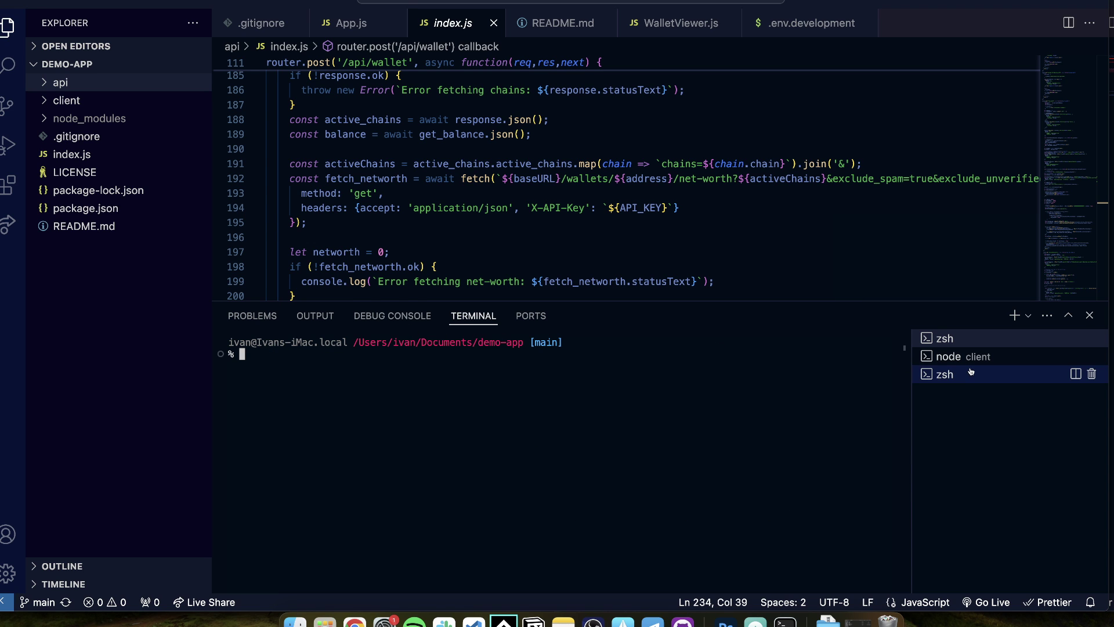
click(1092, 356)
click(1092, 356)
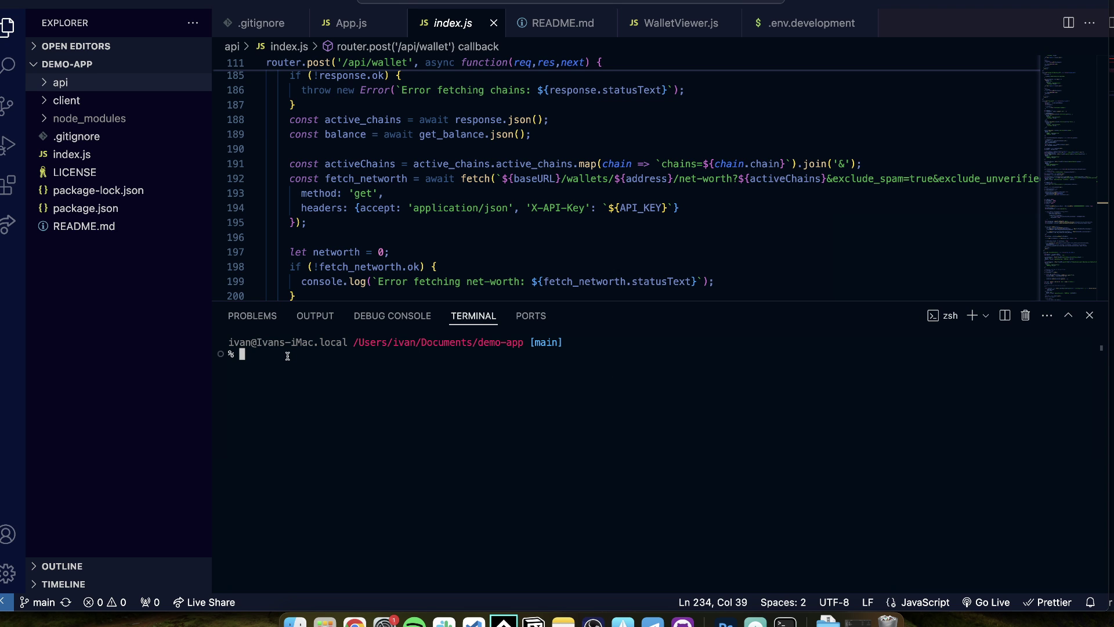
Run the API key export command in the remaining terminal and browse the command history.
text(node index.js)
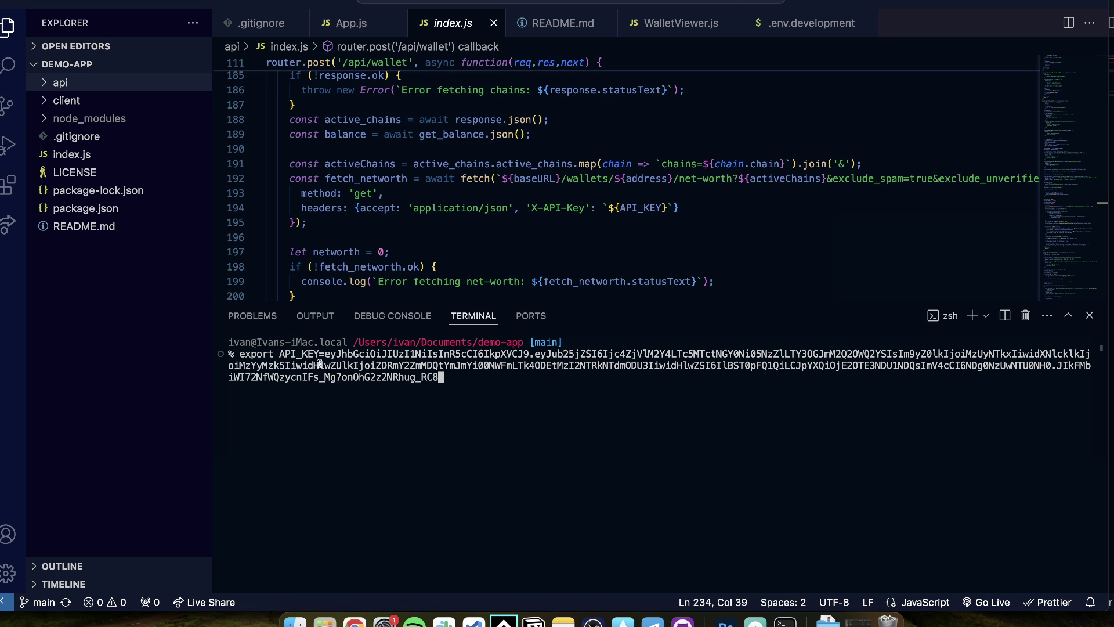
key(Return)
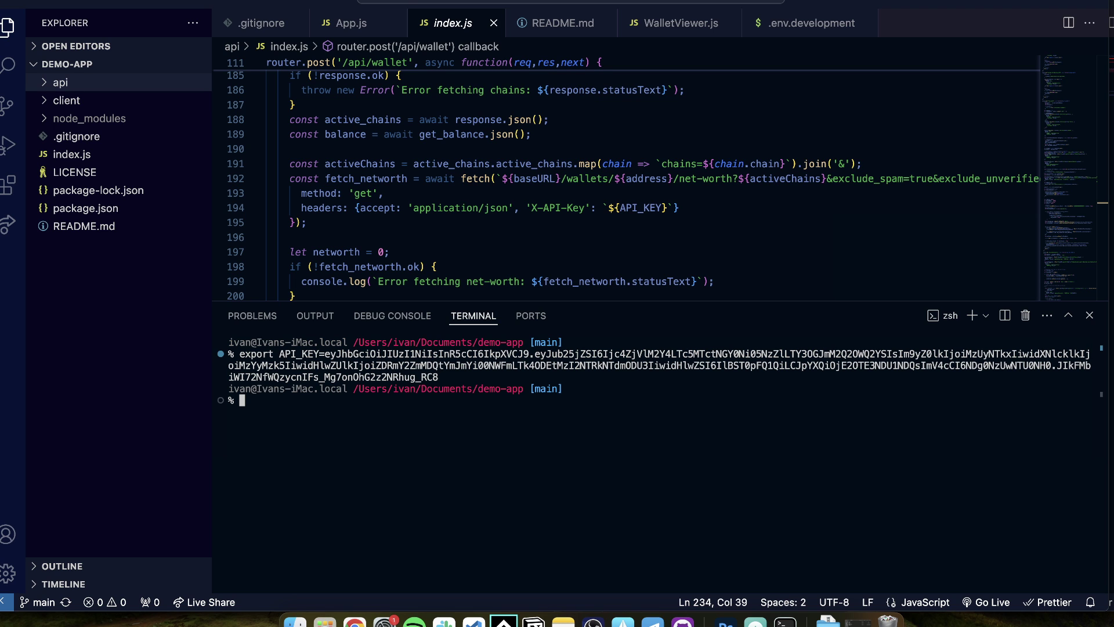
key(Up)
key(Up)
key(Up)
key(Down)
key(Down)
key(Up)
key(Up)
key(Down)
key(Down)
text(npm install)
key(super+equal)
key(super+equal)
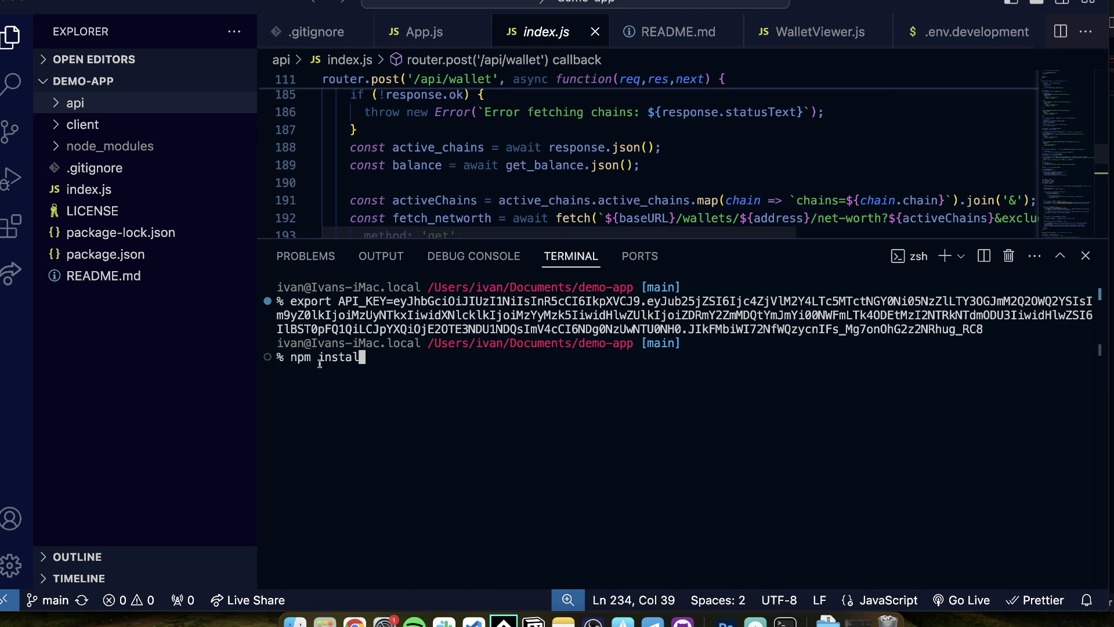
key(BackSpace)
key(BackSpace)
key(BackSpace)
key(BackSpace)
key(BackSpace)
key(BackSpace)
key(BackSpace)
key(BackSpace)
key(BackSpace)
key(BackSpace)
text(node index.js)
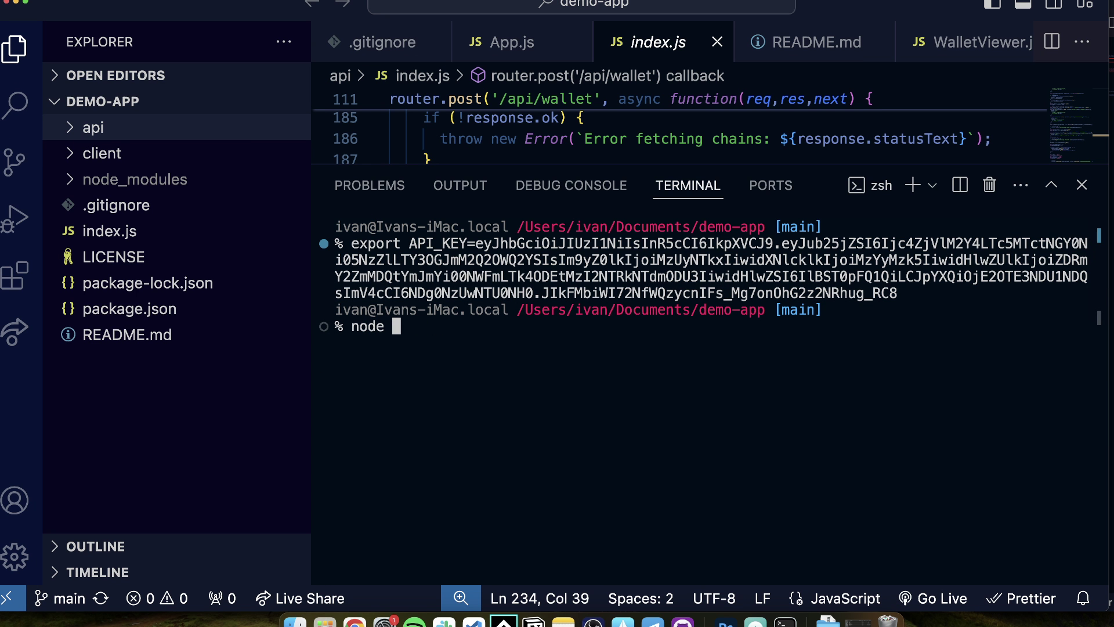
key(Return)
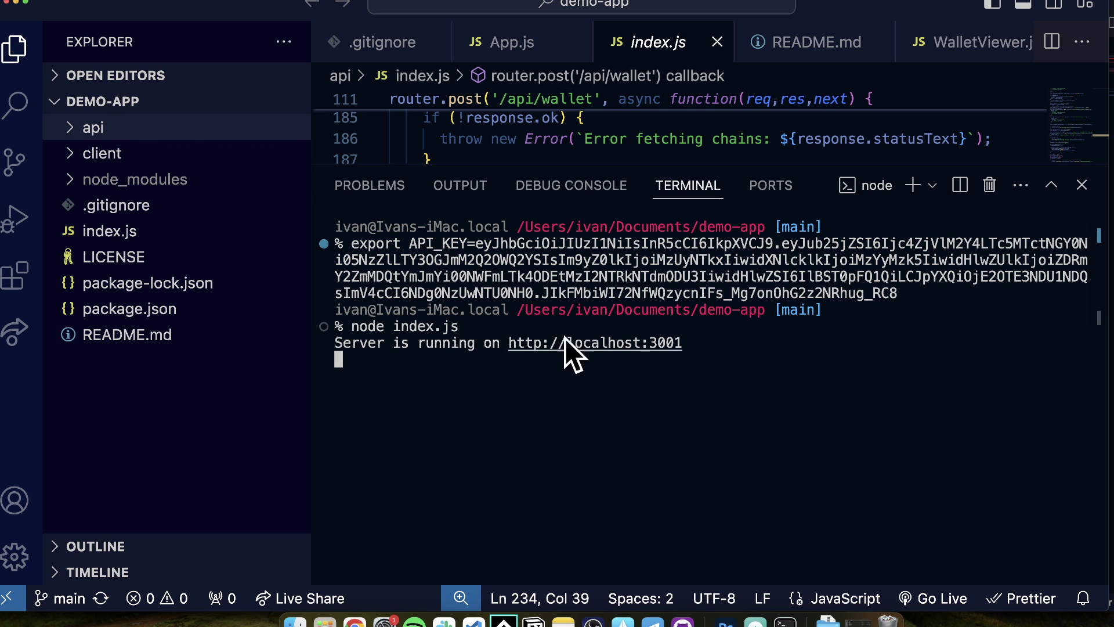
drag(690, 342, 490, 343)
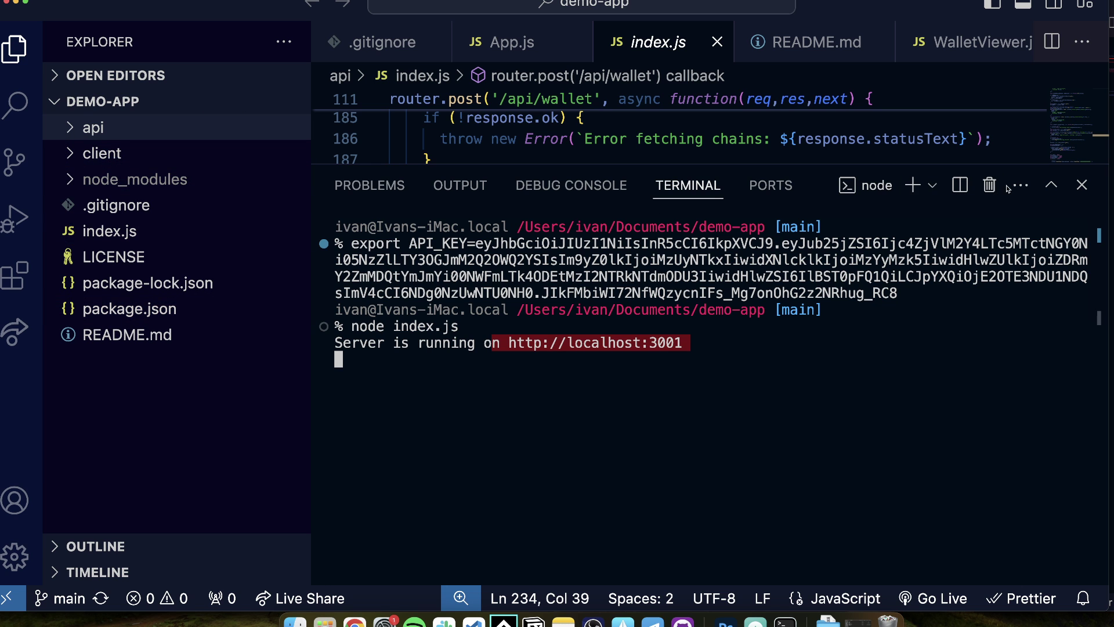
Open a second terminal, change into the client folder and list its contents with ls.
click(909, 186)
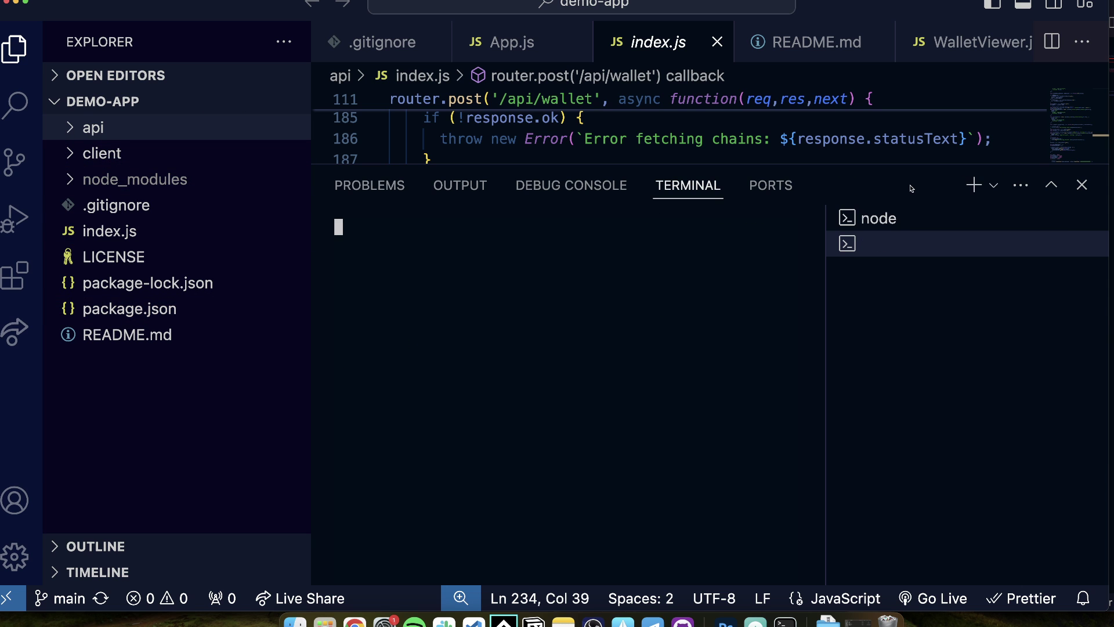
click(877, 219)
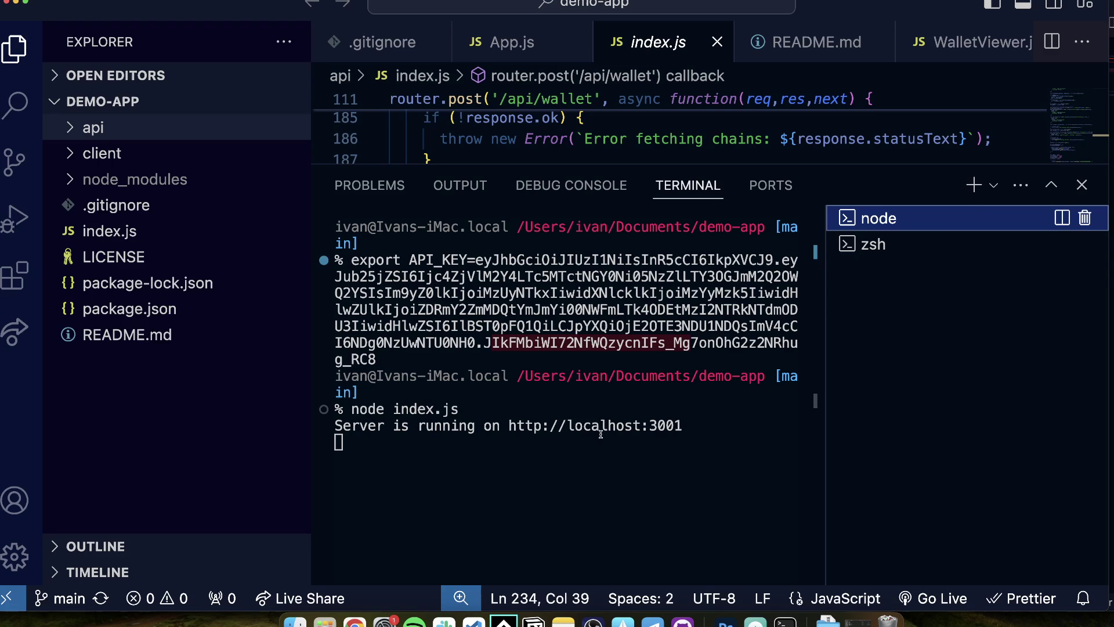
click(878, 255)
click(447, 273)
text(cde)
key(BackSpace)
text(clientt)
key(BackSpace)
key(BackSpace)
text(t)
key(Return)
text(ls)
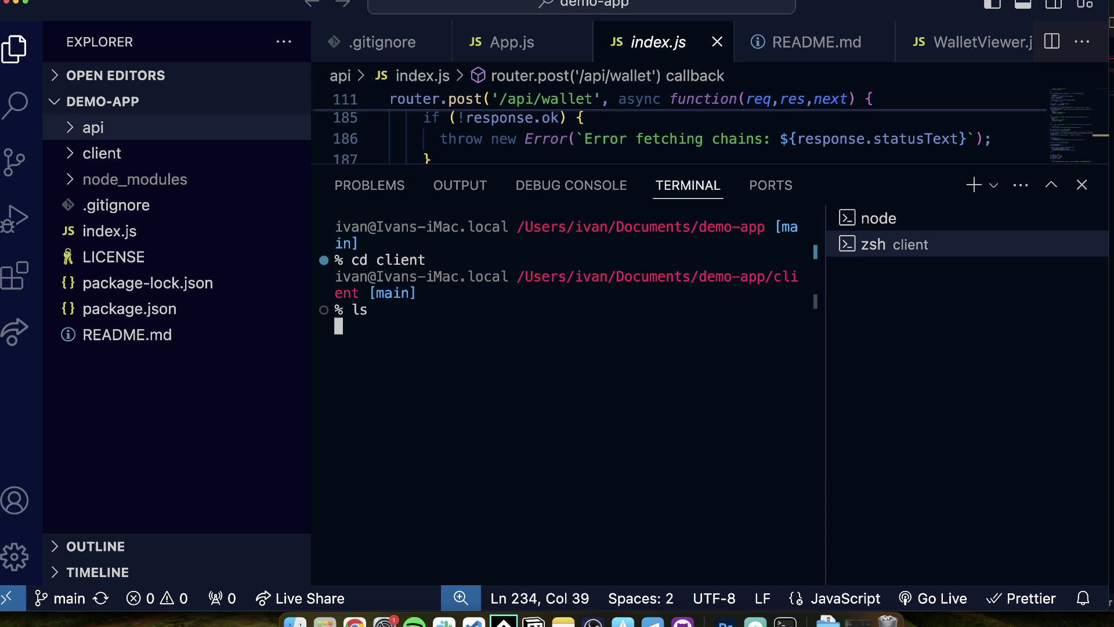
key(Return)
Run npm start in the client folder to launch the React frontend.
text(npm install)
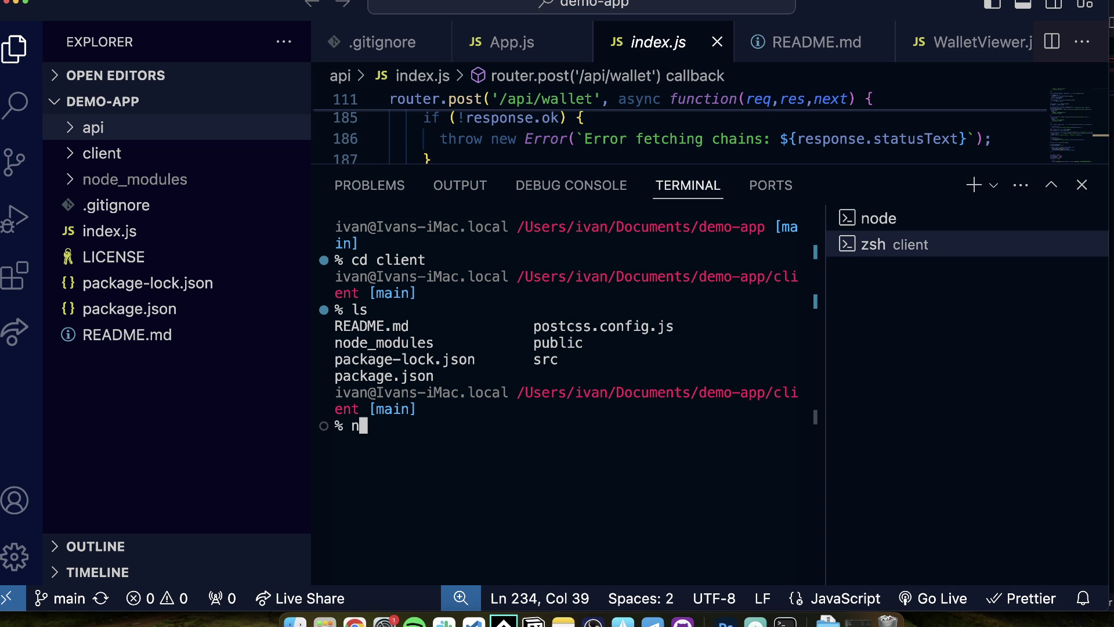
key(BackSpace)
key(BackSpace)
key(BackSpace)
key(BackSpace)
key(BackSpace)
key(BackSpace)
key(BackSpace)
text(in)
key(BackSpace)
key(BackSpace)
text(start)
key(Return)
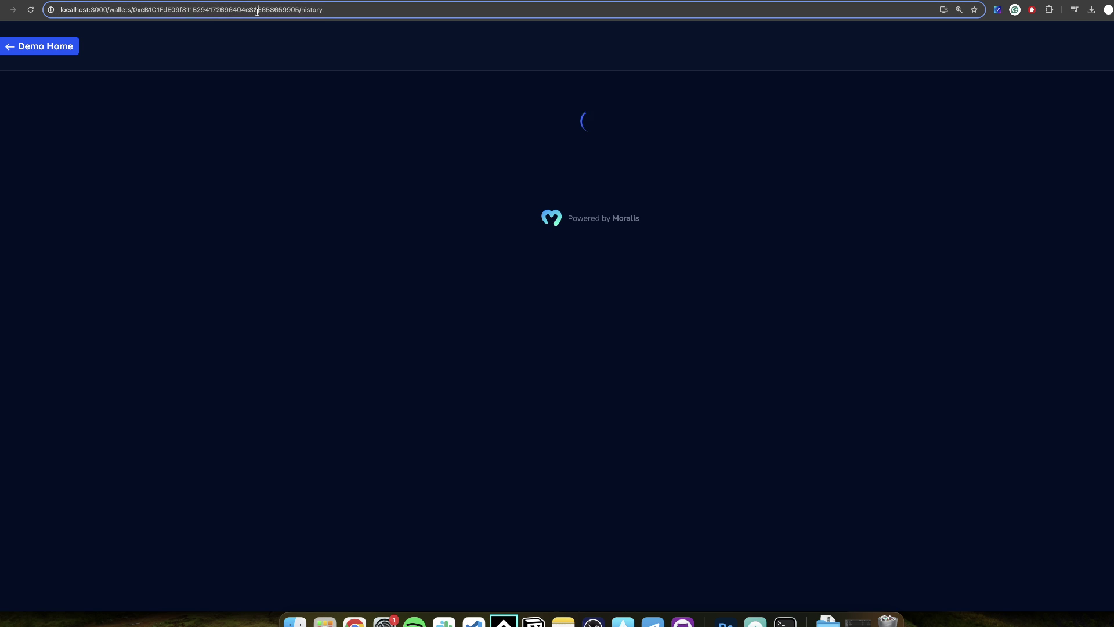
Return to the demo home page and open the Wallet Portfolio card's View Wallet page.
double_click(257, 11)
key(super+c)
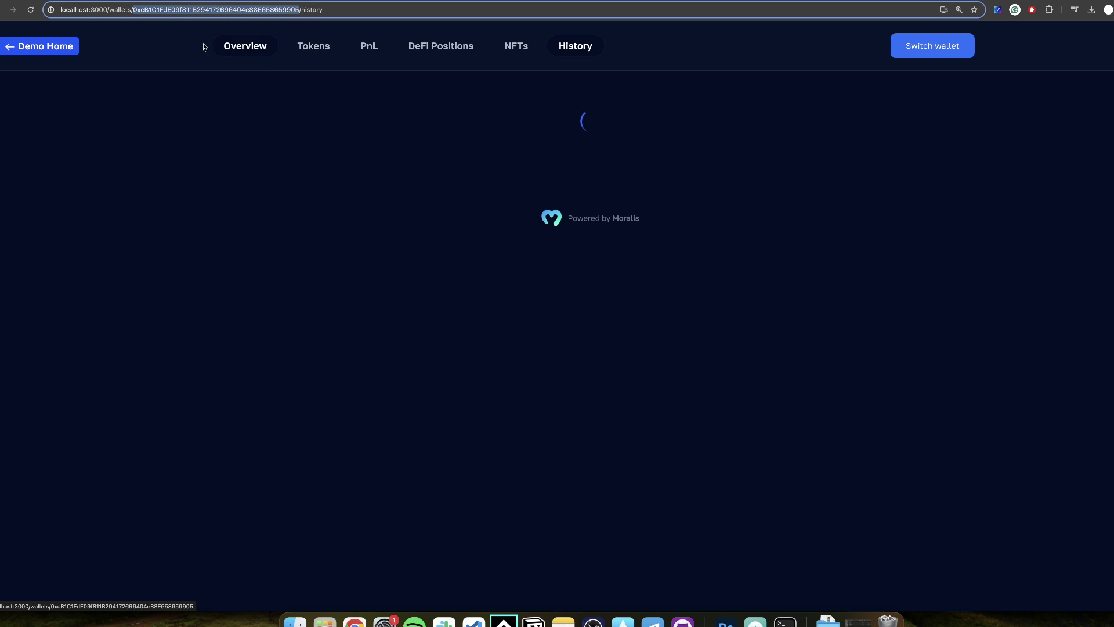
click(27, 53)
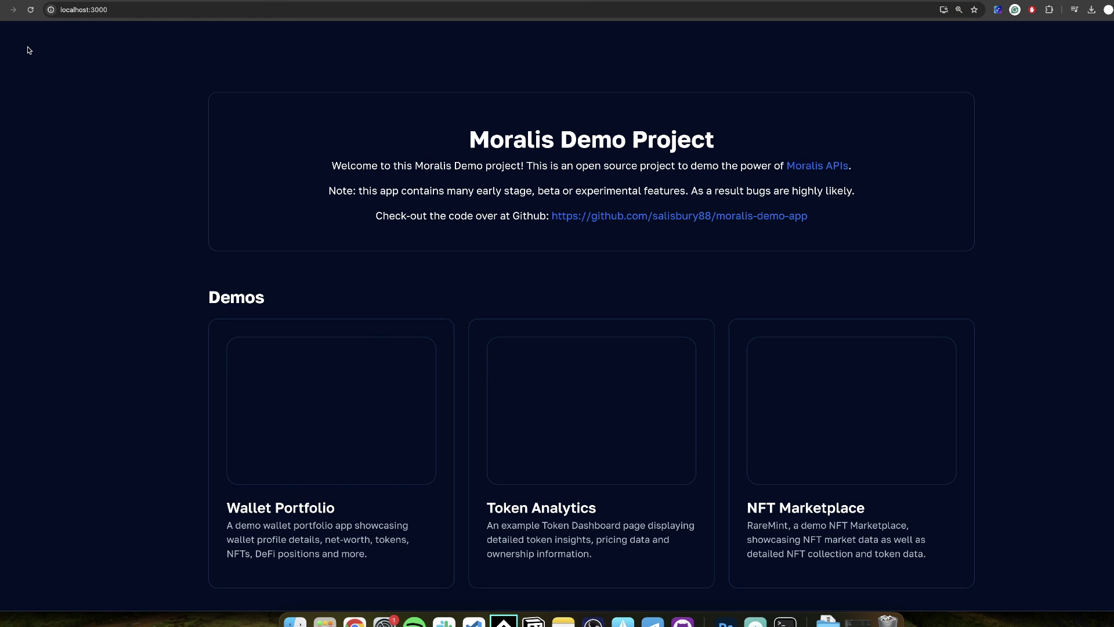
scroll(549, 409, down, 3)
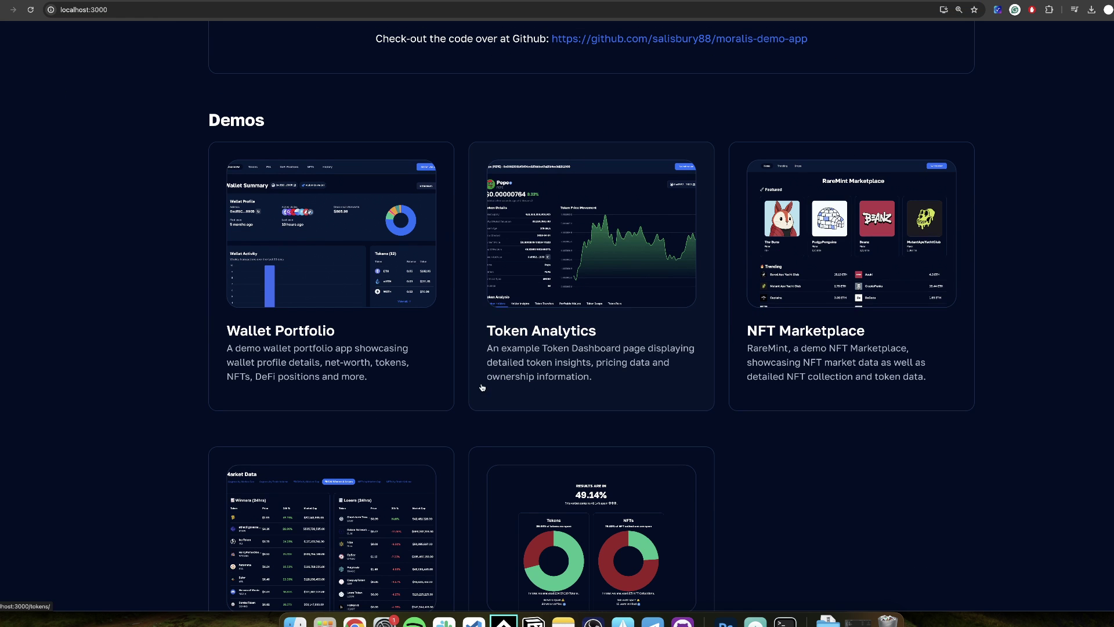
scroll(441, 373, down, 4)
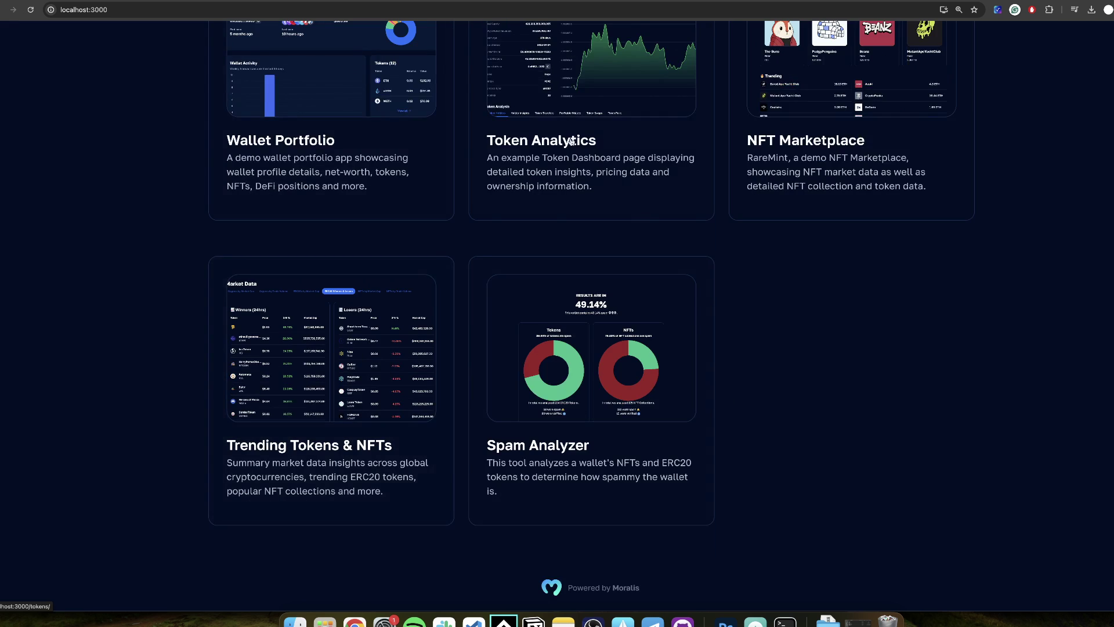
scroll(894, 283, up, 4)
click(284, 257)
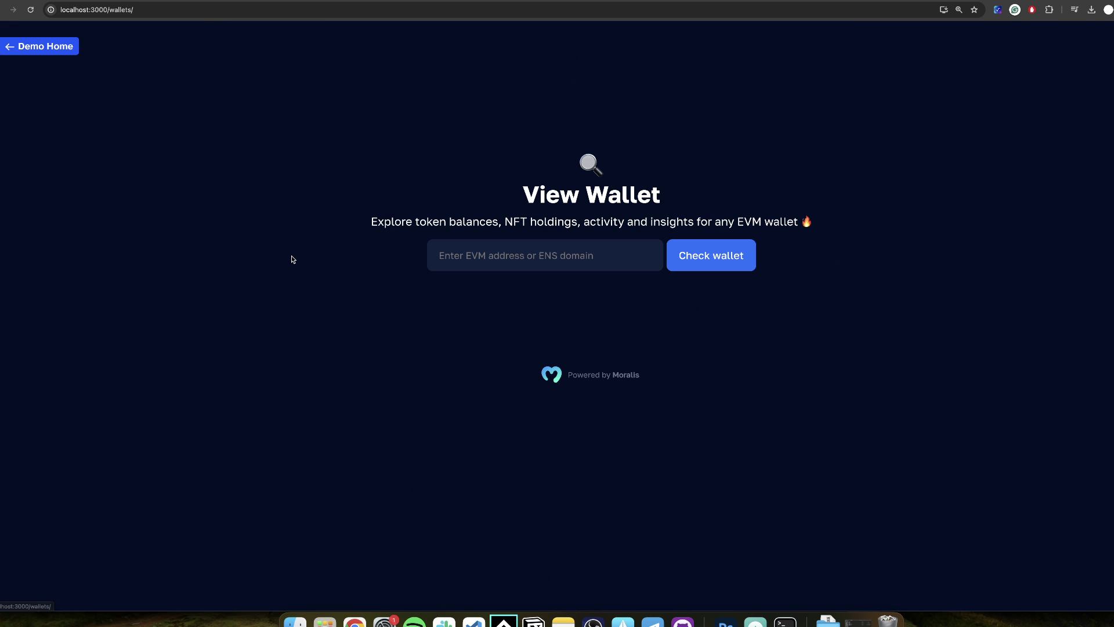
Paste a wallet address, check the wallet and highlight its profile and token summary.
click(434, 259)
key(super+v)
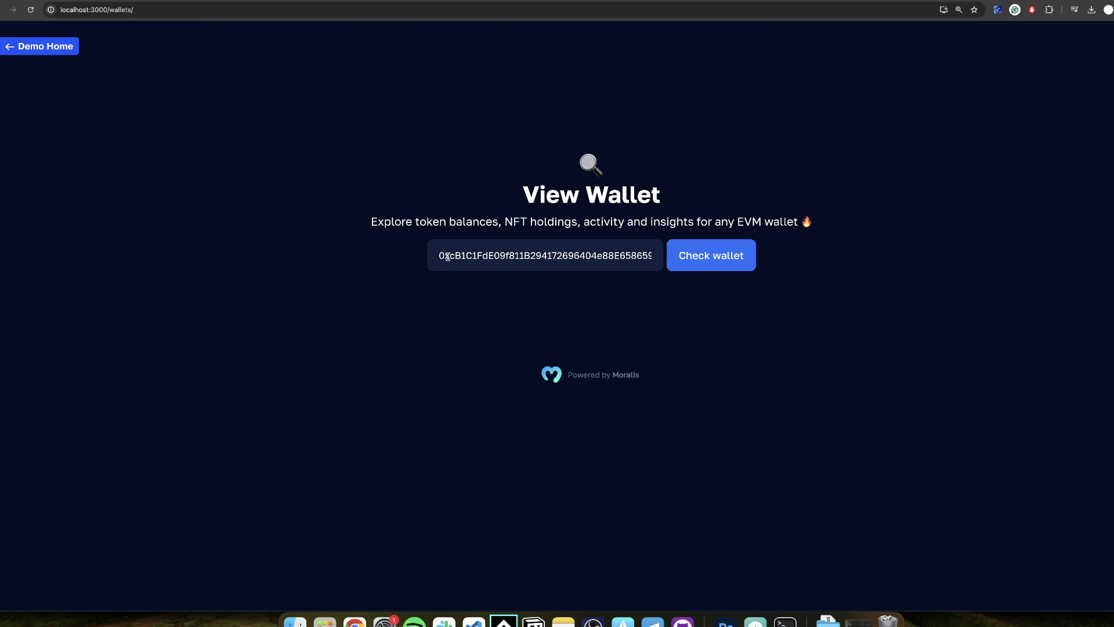
click(727, 258)
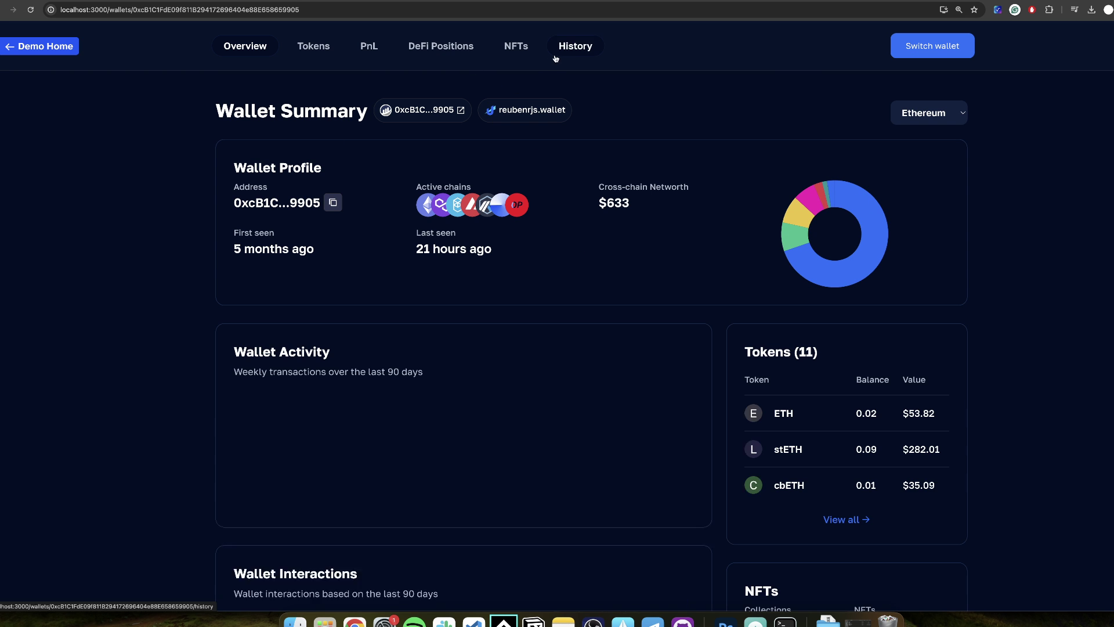
triple_click(671, 288)
drag(671, 287, 1010, 413)
View the wallet's Tokens tab, then its History tab listing 7-day transactions.
click(294, 46)
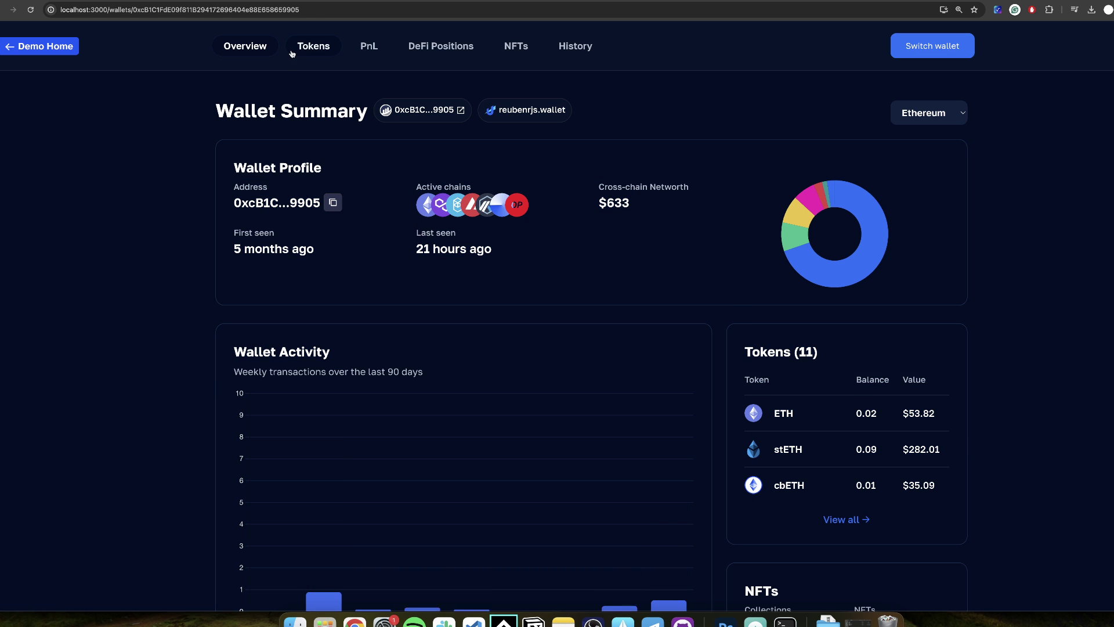
click(576, 47)
drag(319, 119, 499, 542)
click(242, 368)
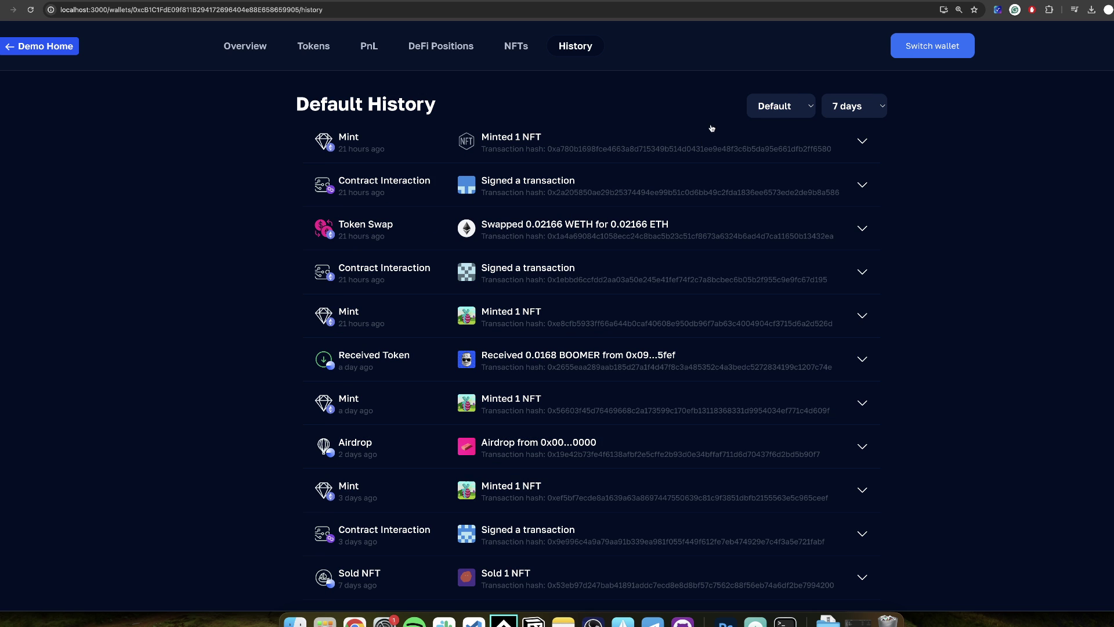
Try the Zerion, Zapper and Uniswap wallet history sources in turn.
click(758, 106)
key(Escape)
click(772, 130)
click(752, 114)
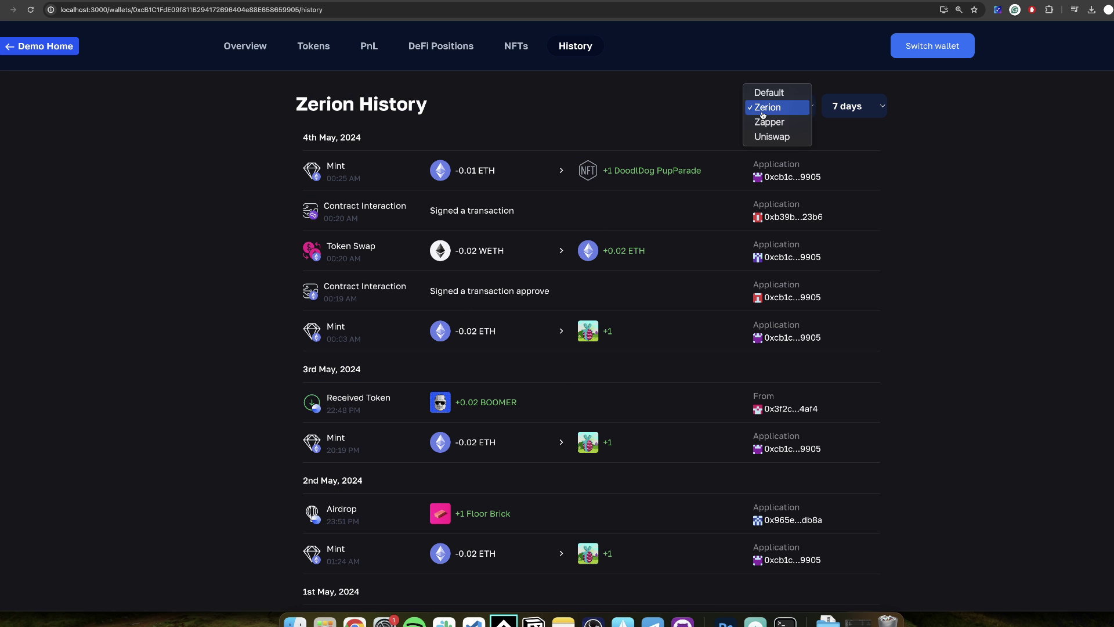
click(773, 127)
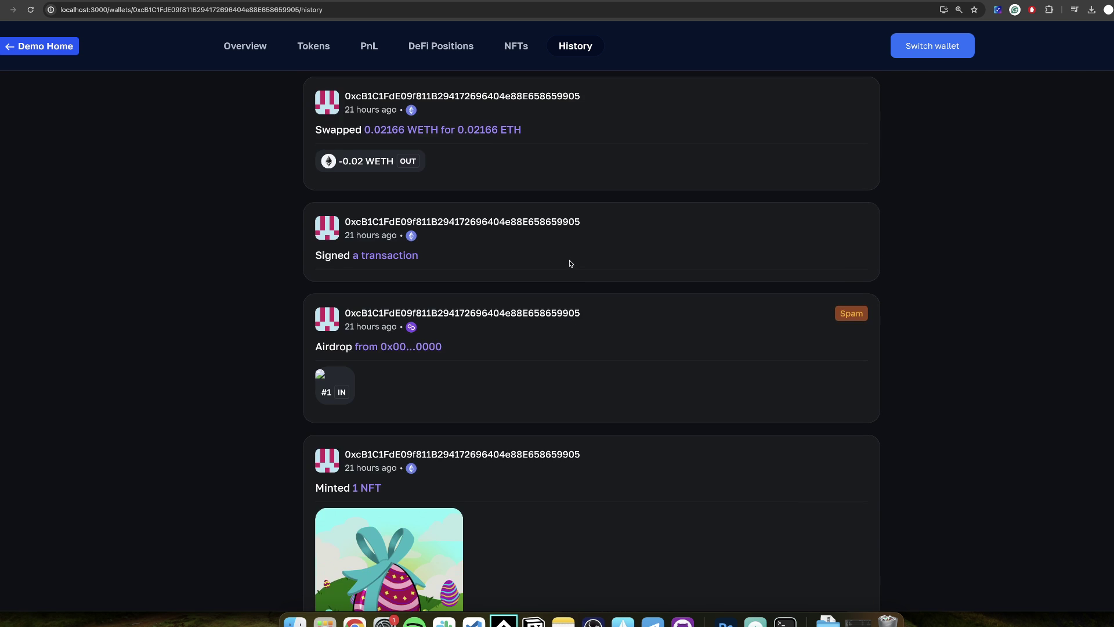
click(762, 104)
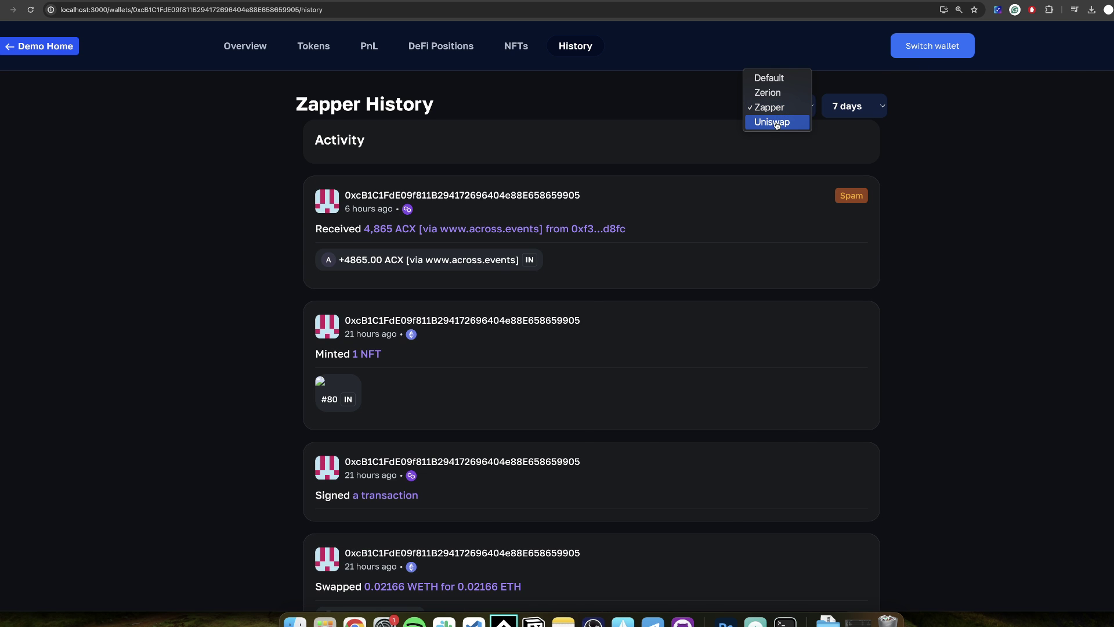
click(776, 123)
click(782, 106)
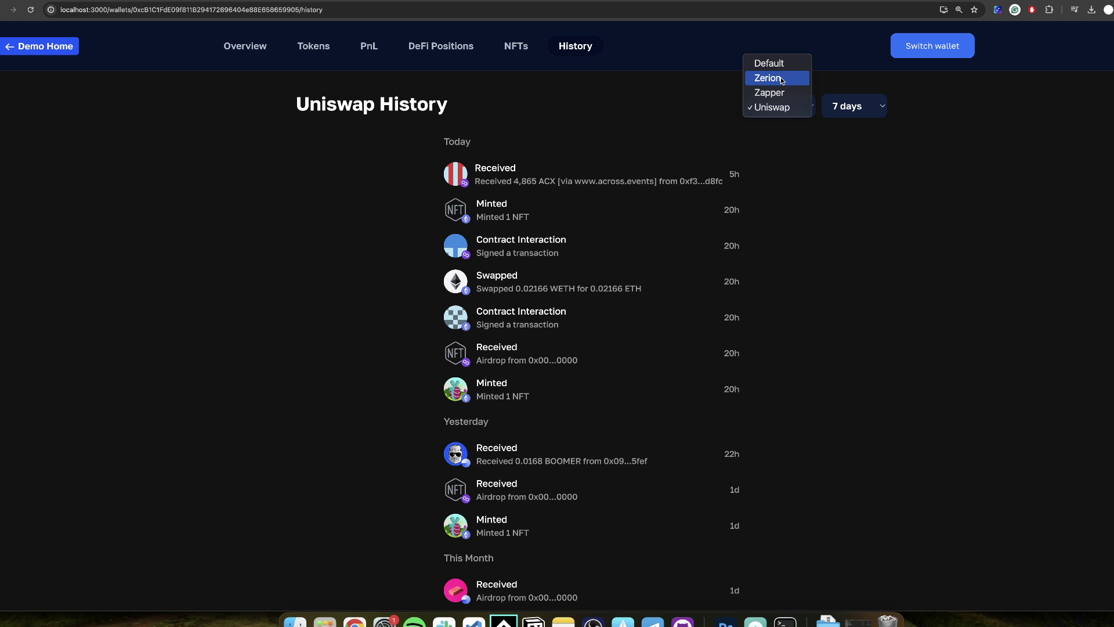
click(781, 82)
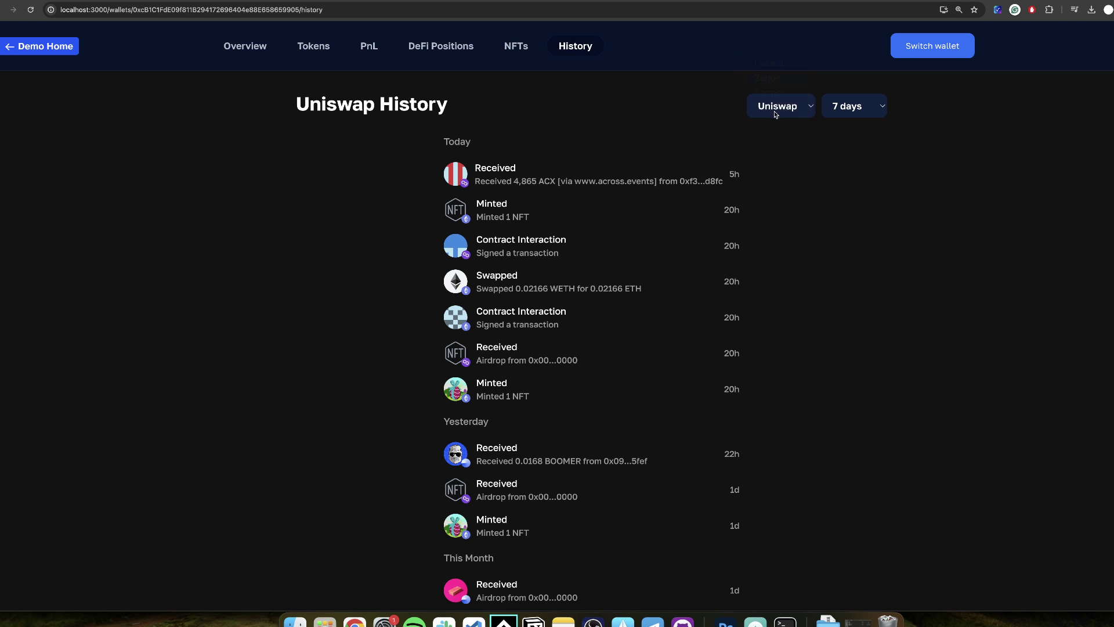
click(775, 109)
click(773, 122)
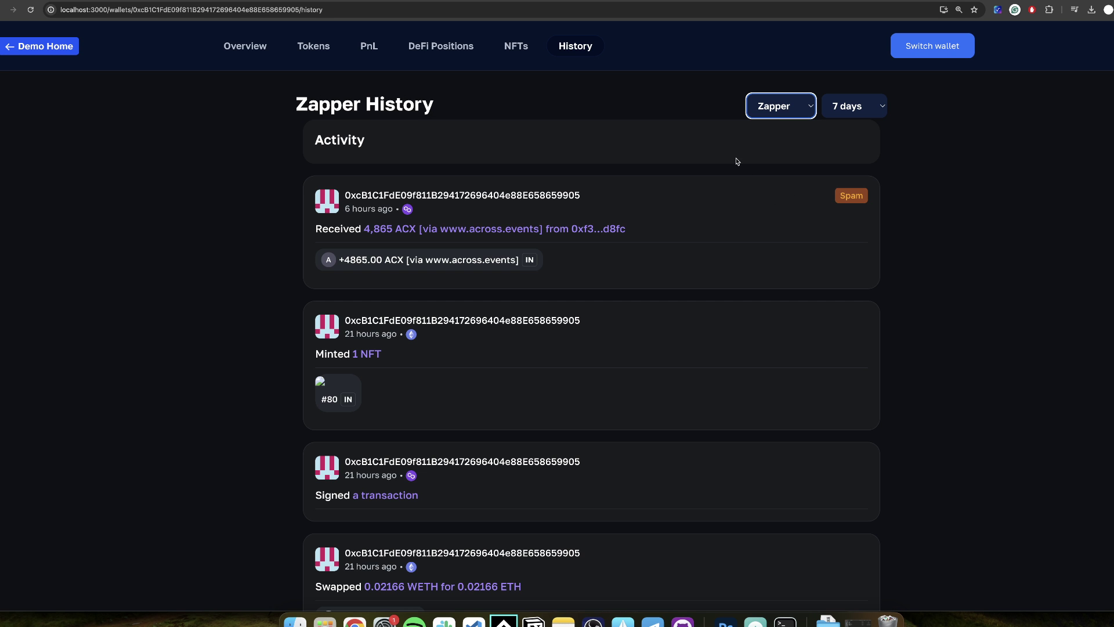
Settle on the Zerion history source, review its date-grouped entries, and return to VS Code.
scroll(584, 393, down, 10)
scroll(638, 290, up, 10)
click(788, 105)
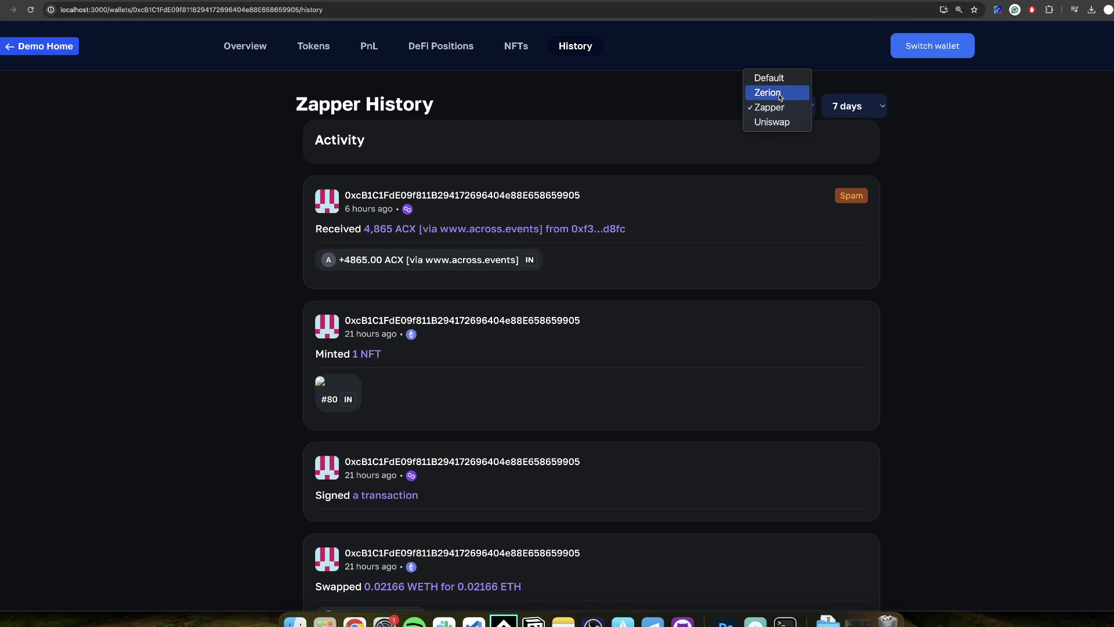
click(770, 94)
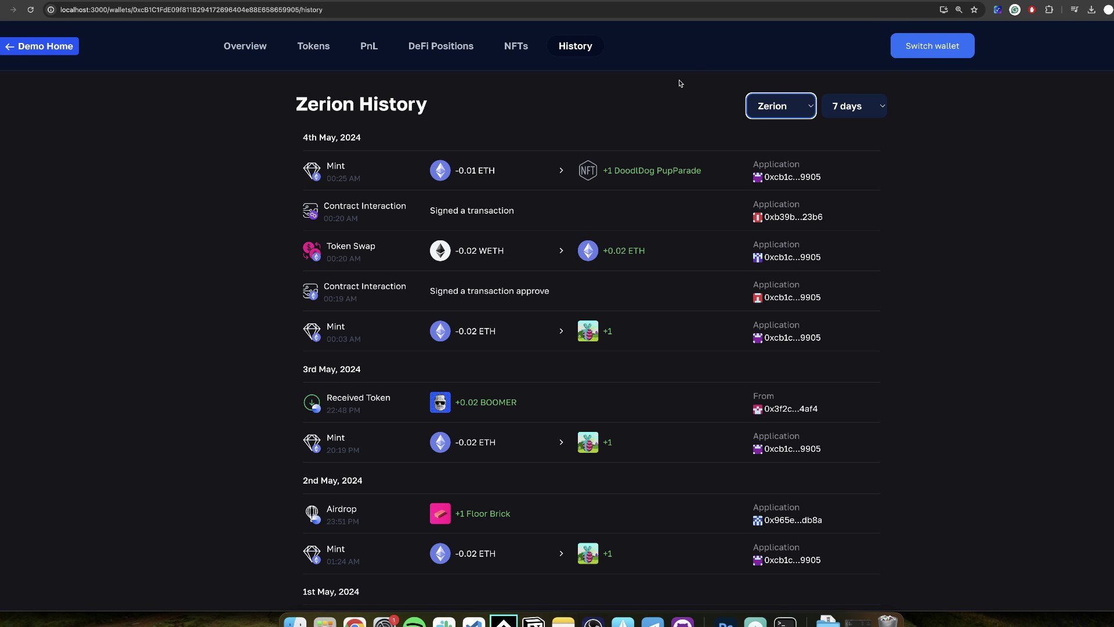
drag(293, 109, 740, 545)
click(732, 122)
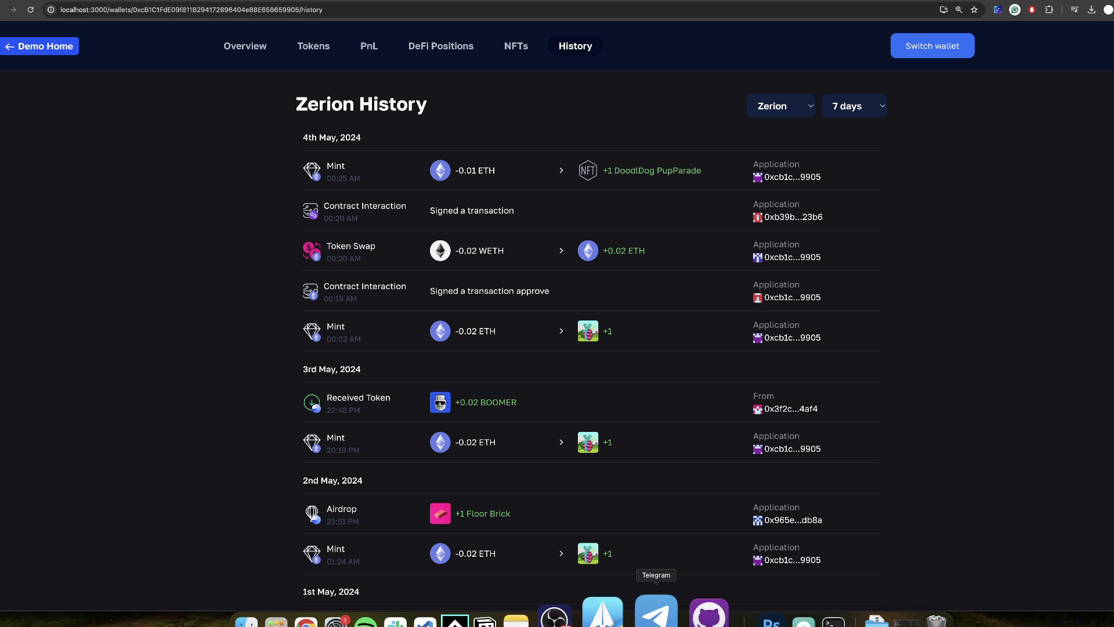
click(466, 615)
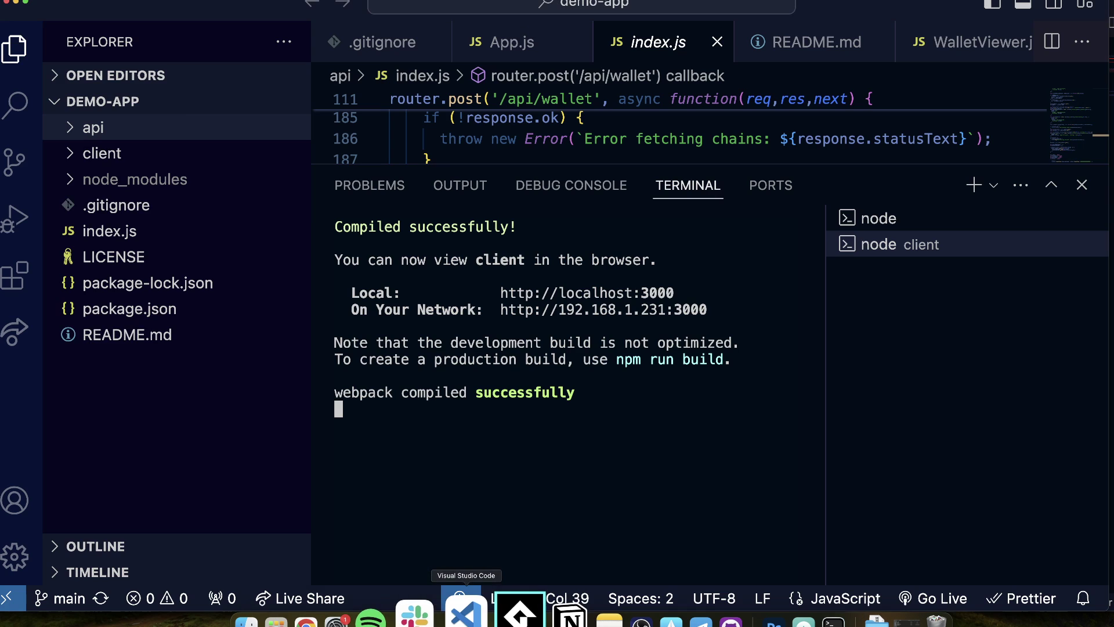
Expand the api folder and open history.js, shrinking the terminal to enlarge the editor.
click(102, 133)
click(103, 153)
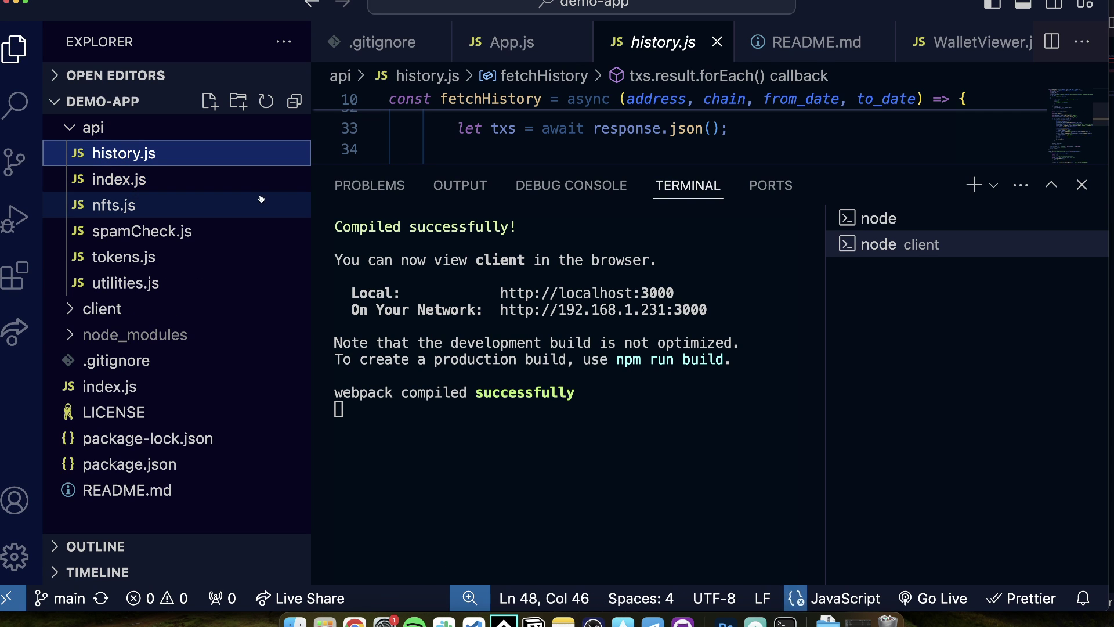
drag(776, 164, 776, 496)
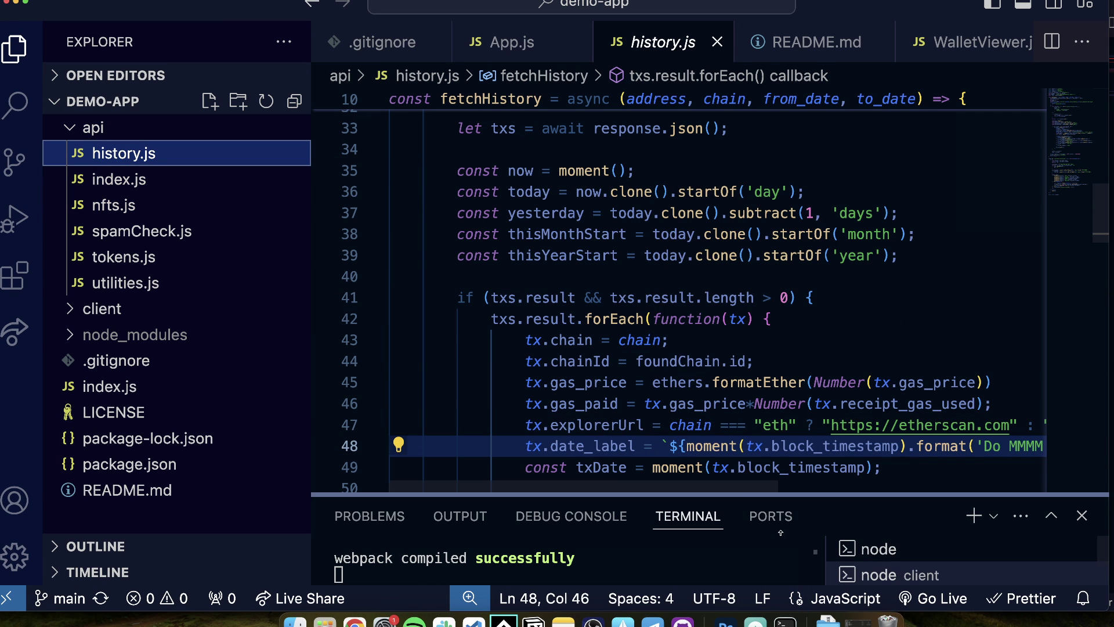
click(145, 181)
click(124, 153)
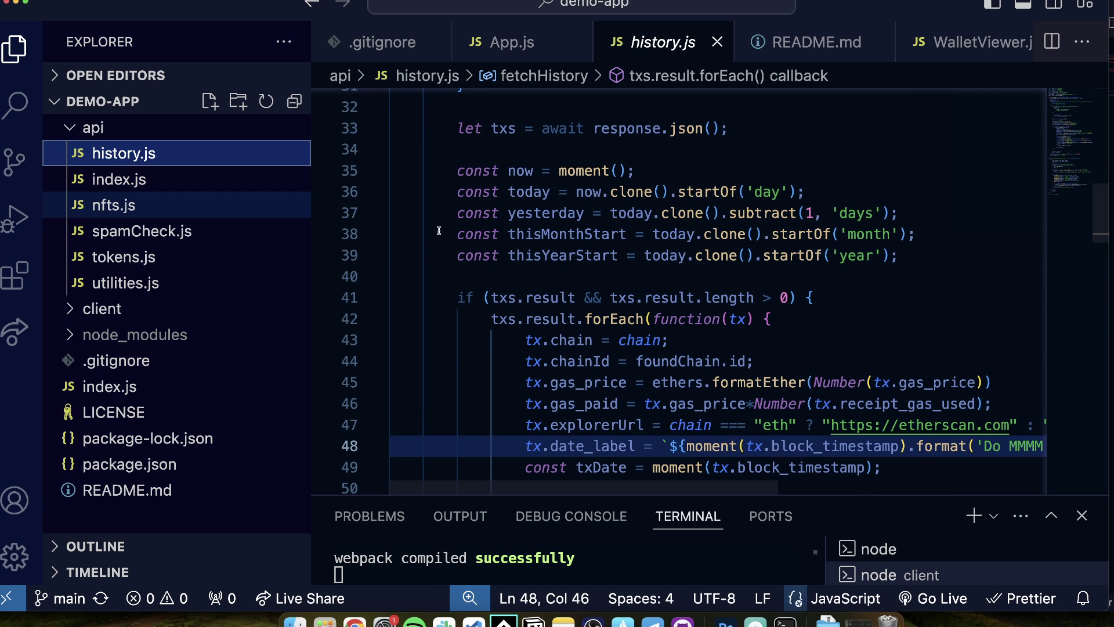
scroll(531, 250, up, 5)
scroll(530, 251, up, 3)
scroll(530, 250, down, 2)
scroll(637, 279, up, 2)
Examine history.js: the line 7 baseURL, the wallets URL path and the Today category line.
drag(432, 226, 882, 226)
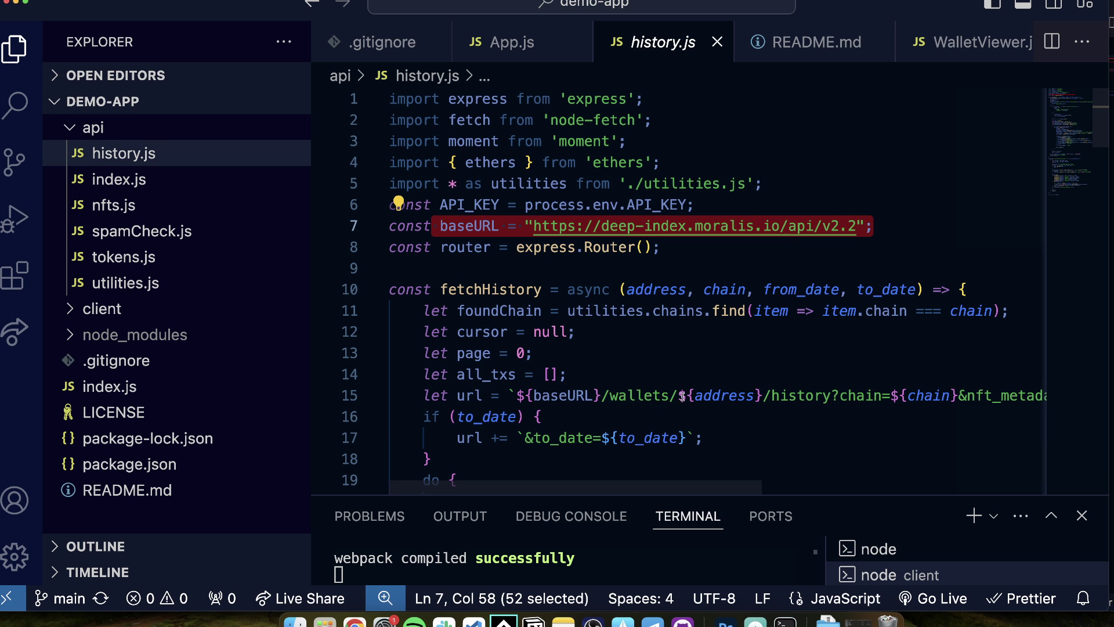
scroll(601, 374, down, 1)
drag(616, 346, 678, 347)
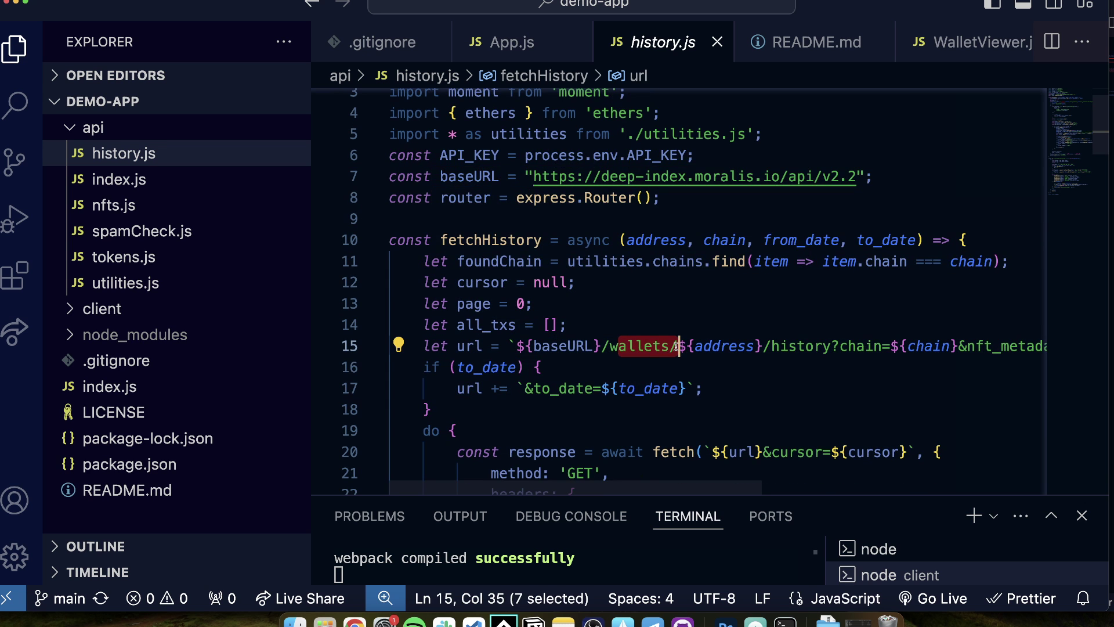
scroll(721, 357, down, 5)
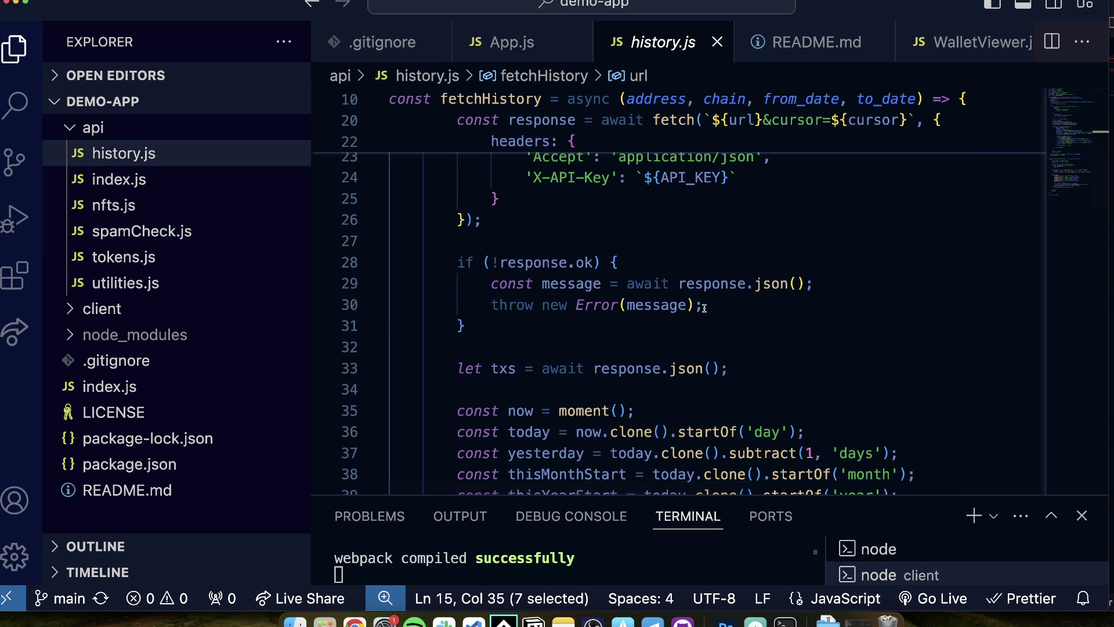
scroll(781, 305, down, 7)
scroll(780, 305, up, 1)
click(781, 302)
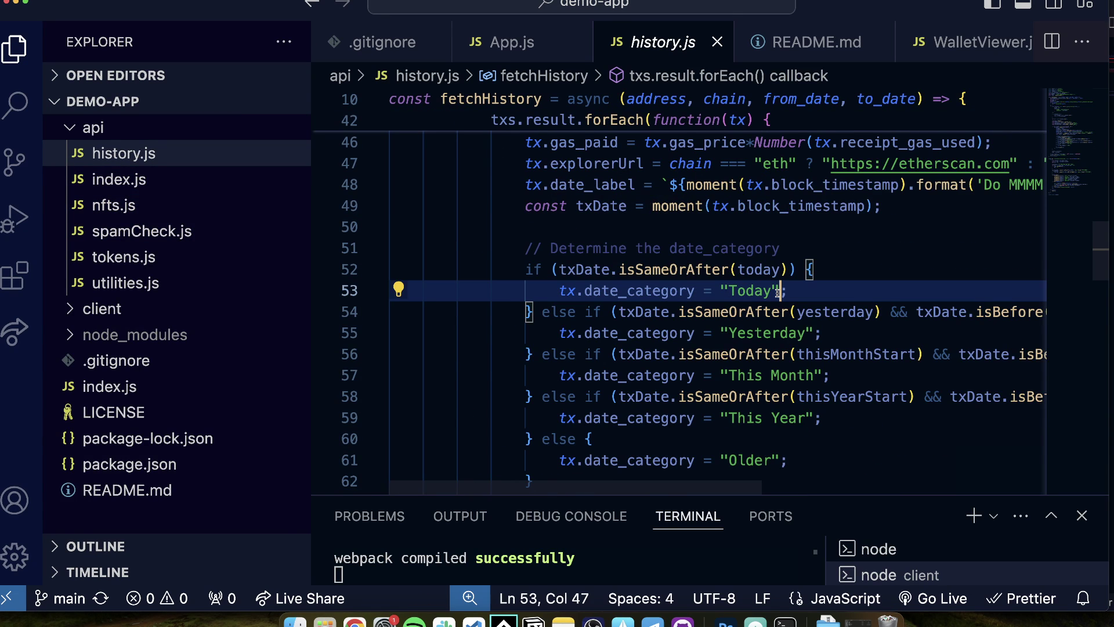
key(super+minus)
key(super+minus)
scroll(737, 288, down, 5)
scroll(737, 288, down, 4)
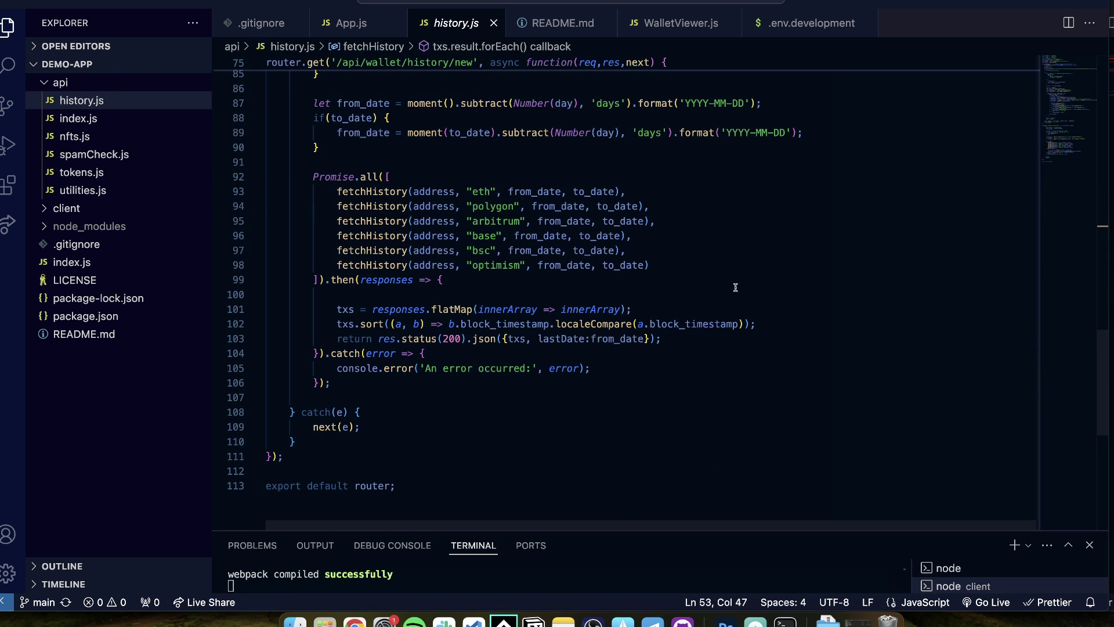
Browse nfts.js, tokens.js and index.js, then return to the top of history.js.
click(116, 138)
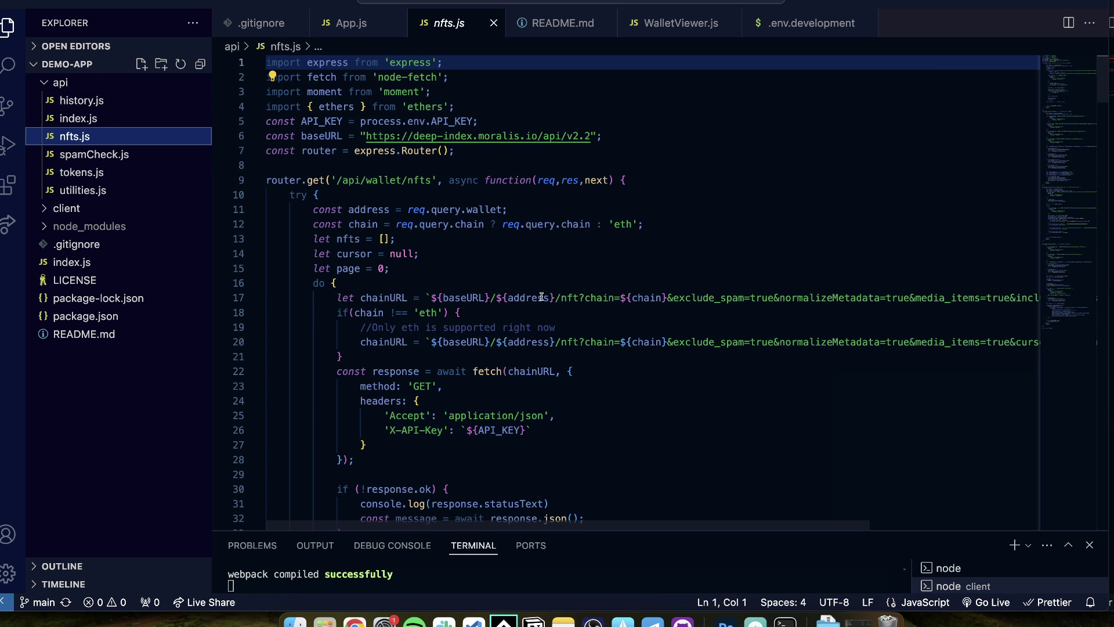
drag(550, 298, 615, 298)
click(119, 172)
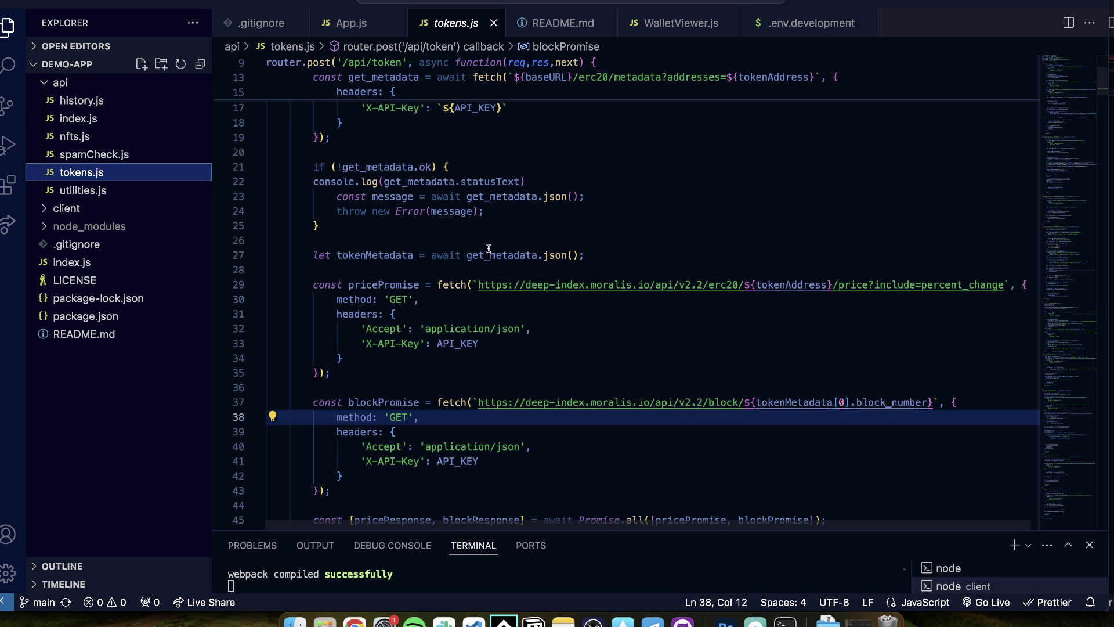
scroll(580, 290, up, 5)
click(87, 118)
click(81, 101)
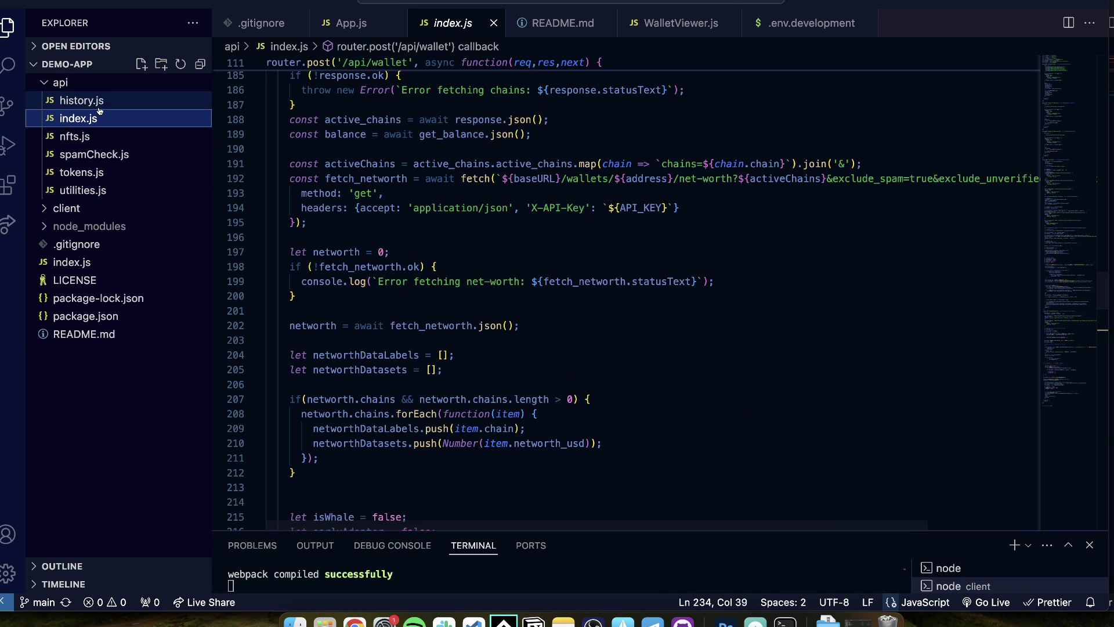
scroll(530, 257, up, 10)
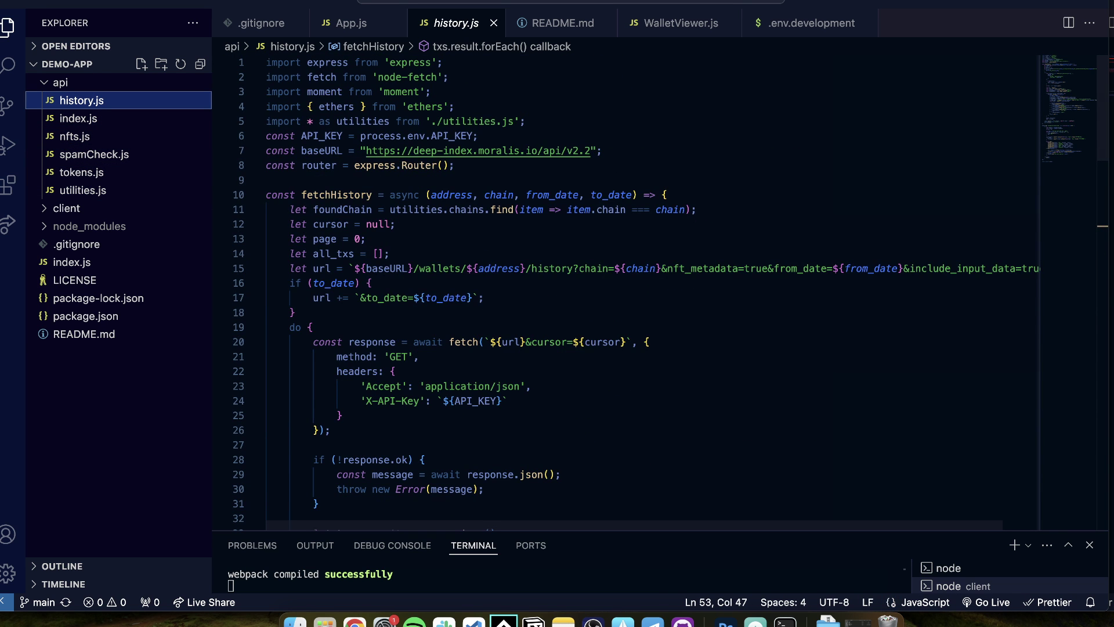
key(super+Tab)
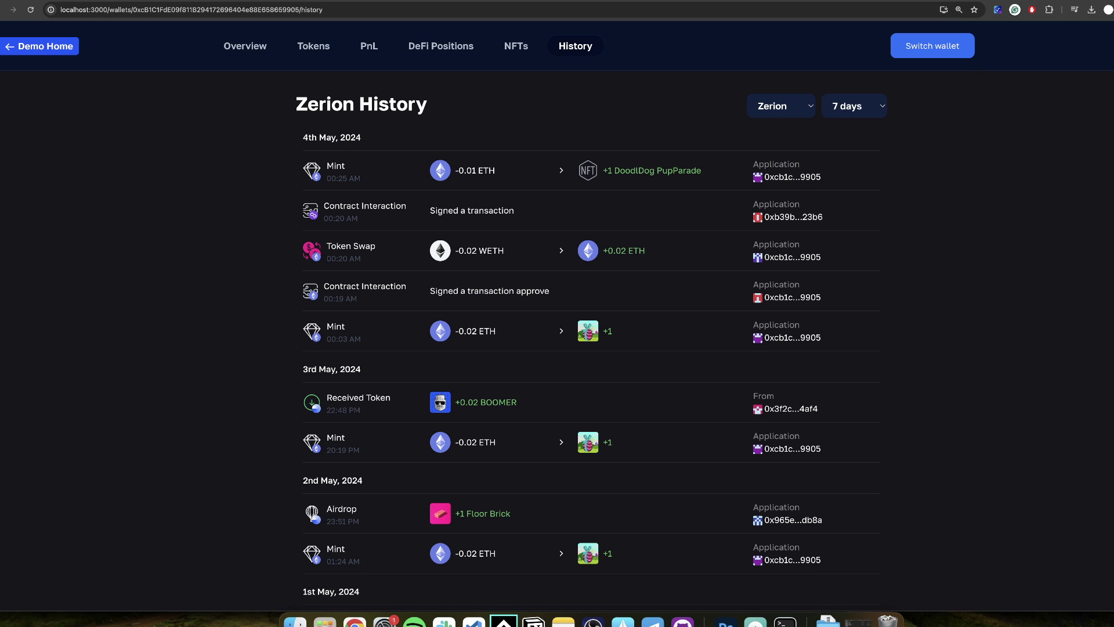
From Moralis Admin's Web3 APIs page, open the API Reference docs at the Wallet API section.
key(ctrl+Tab)
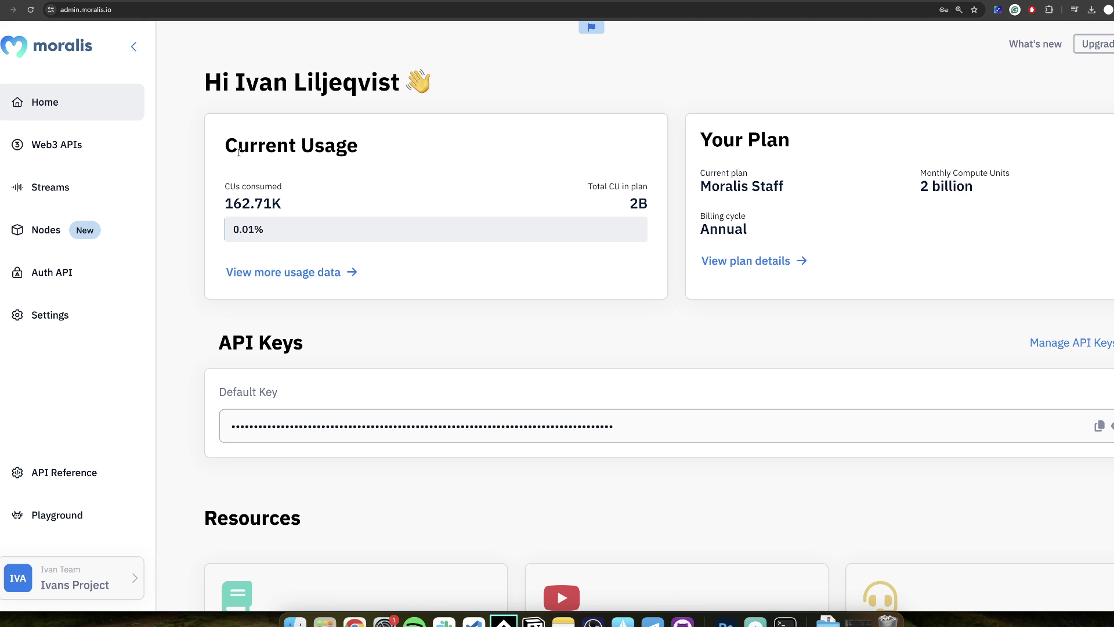
click(123, 137)
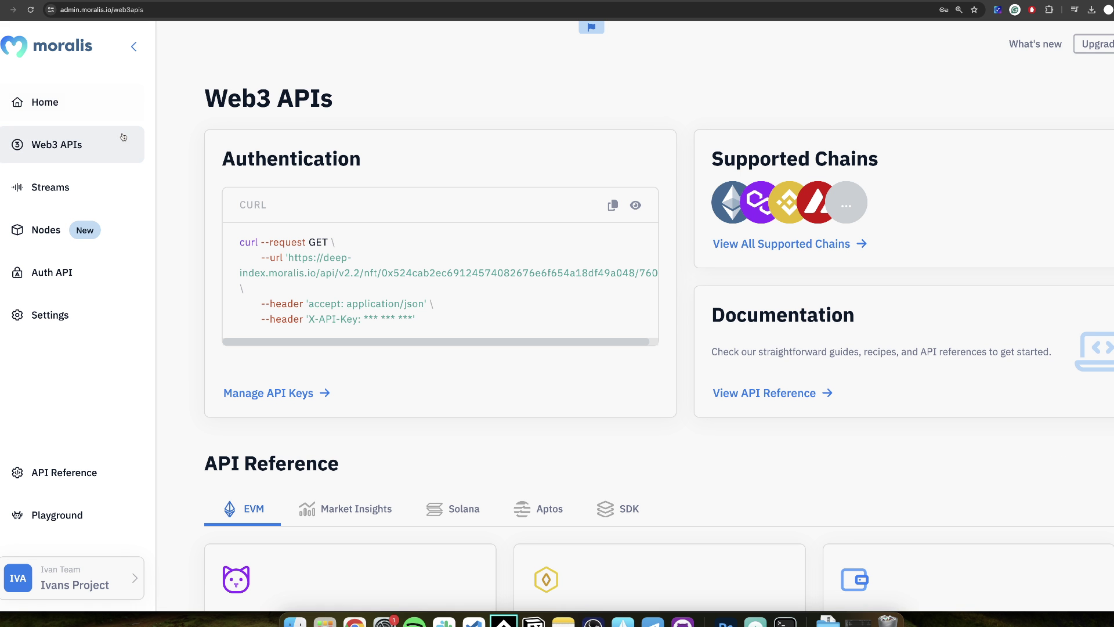
drag(760, 312, 773, 397)
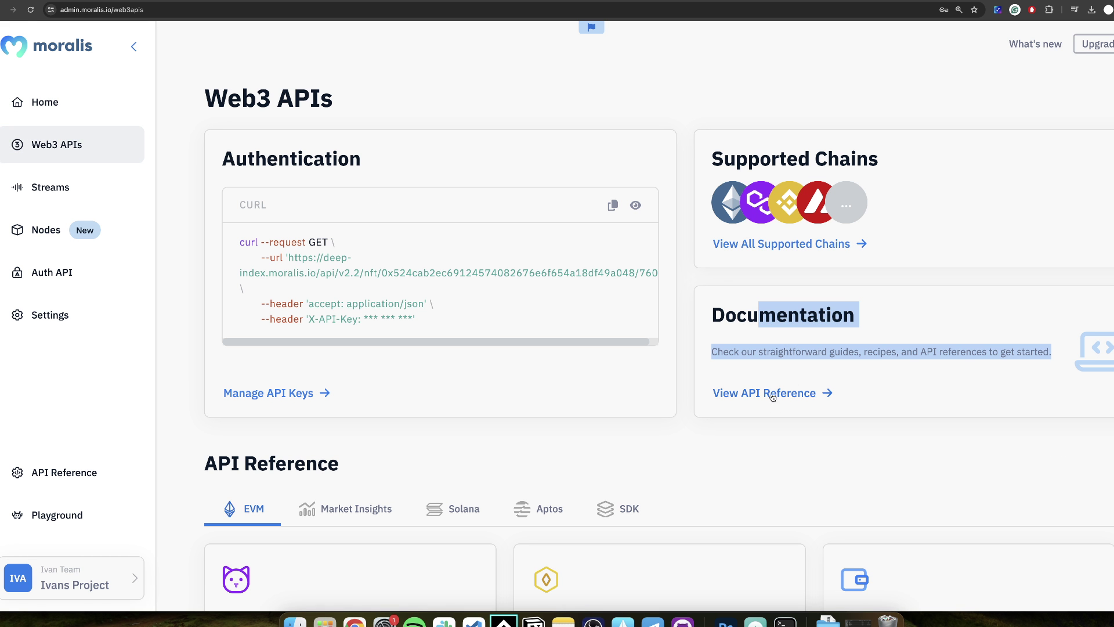
click(771, 393)
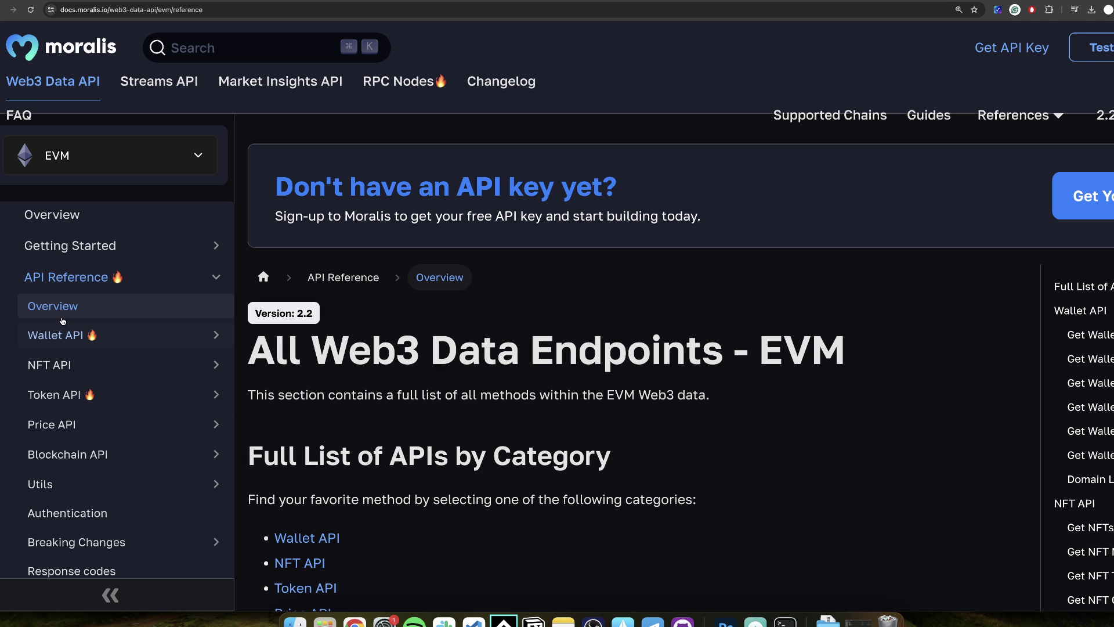
click(71, 335)
Read the Get wallet history endpoint page, including its from_block/to_block parameters and example response.
click(78, 360)
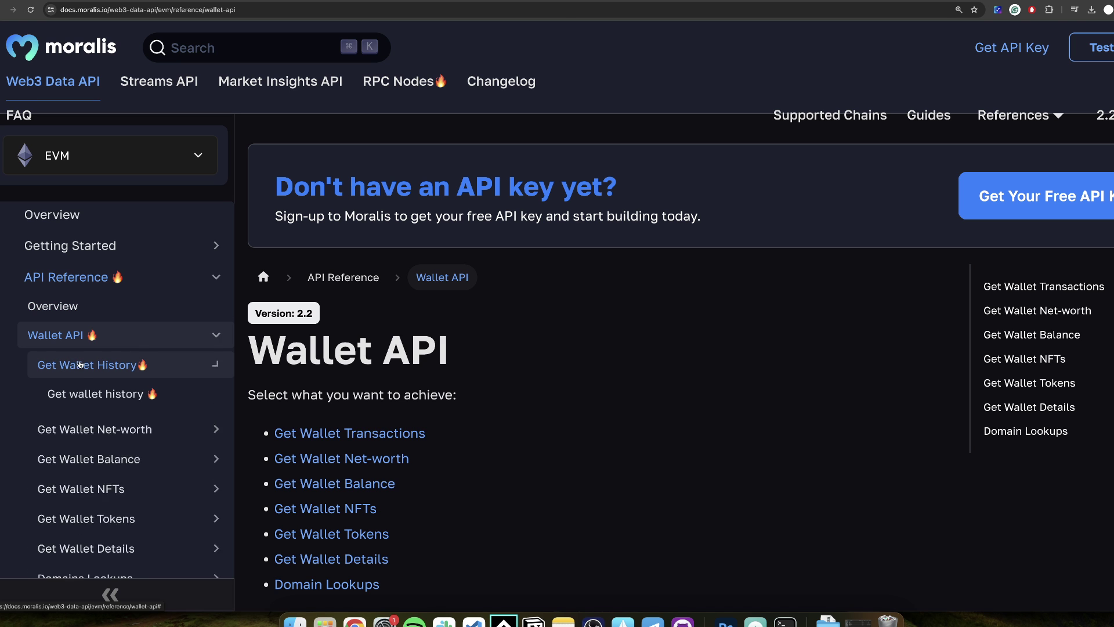
click(81, 394)
scroll(602, 385, down, 8)
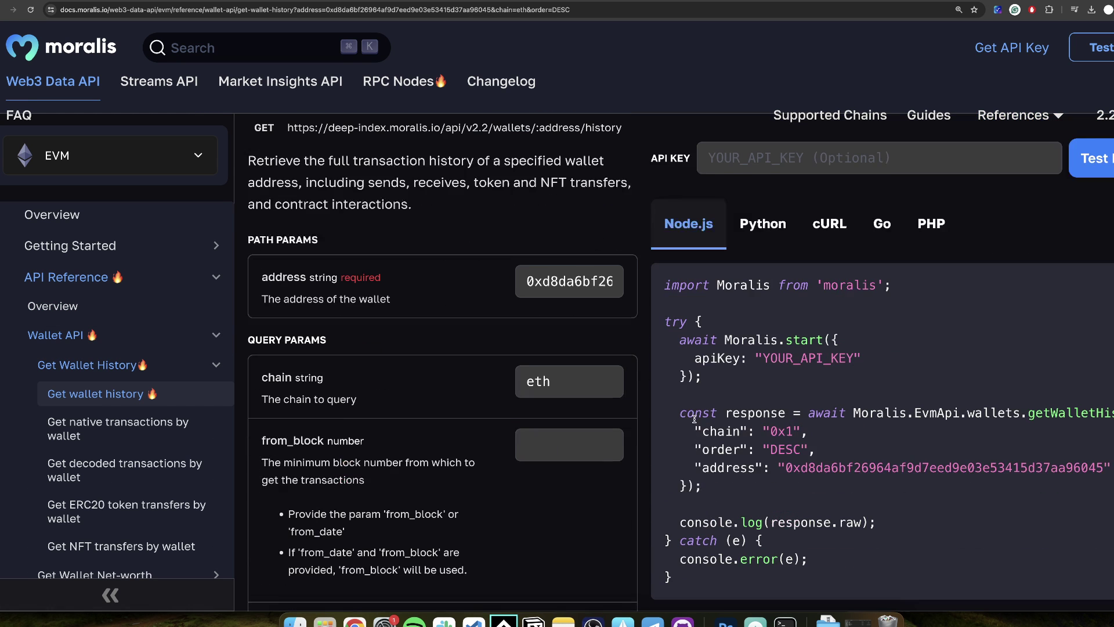
drag(393, 197, 441, 551)
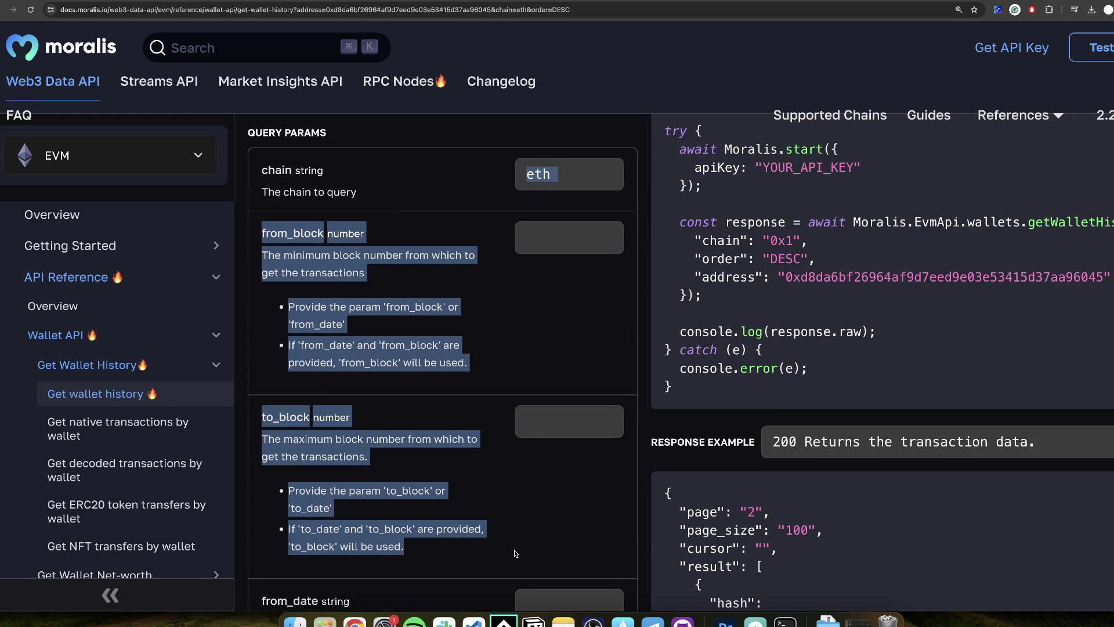
scroll(781, 482, down, 10)
scroll(780, 483, up, 10)
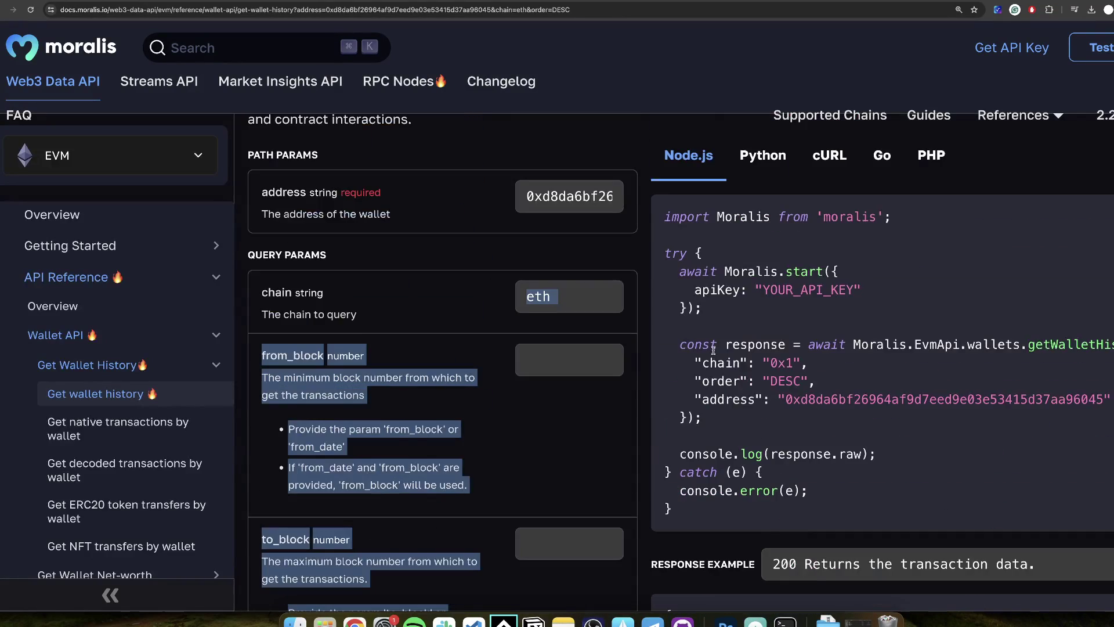
scroll(782, 424, down, 5)
drag(717, 284, 771, 546)
scroll(769, 469, down, 10)
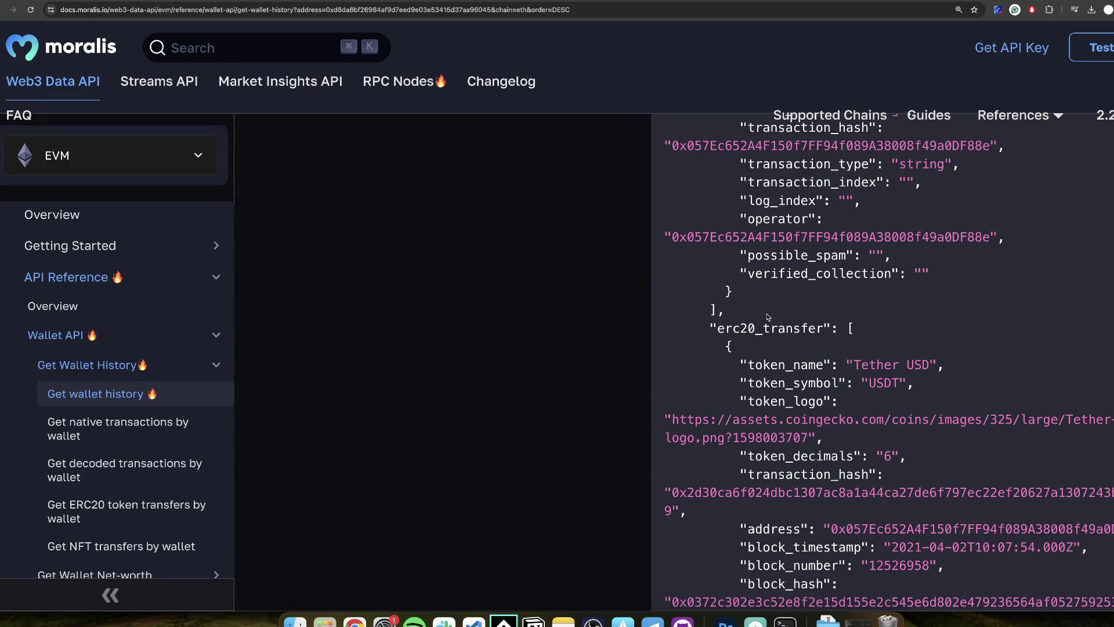
Browse the native transactions, ERC20 token transfers and wallet net worth endpoint pages.
click(120, 428)
scroll(118, 415, down, 3)
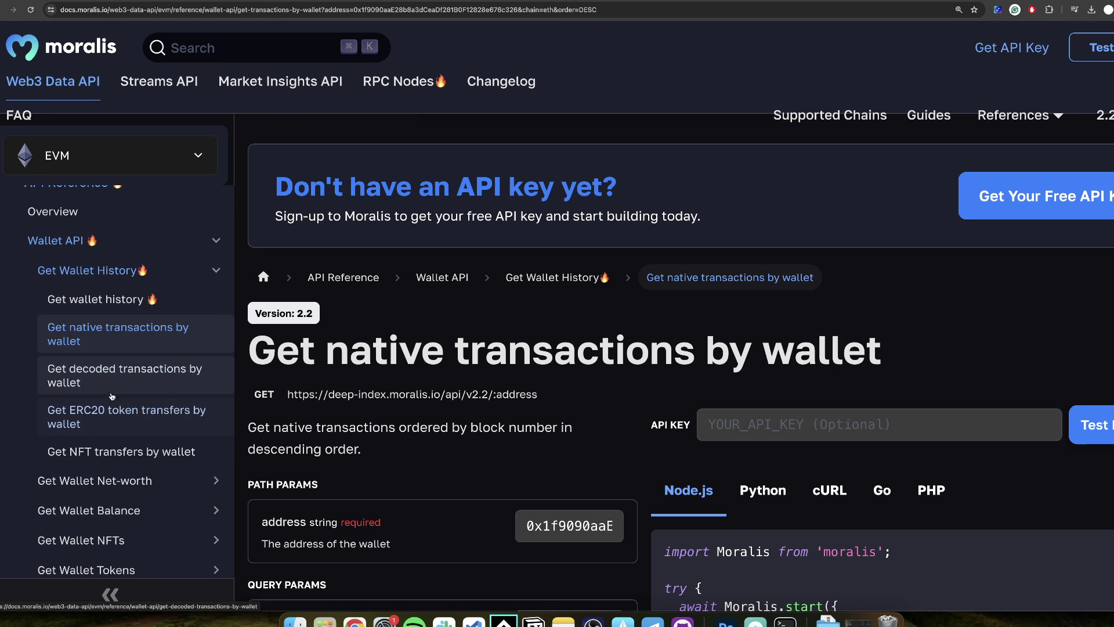
click(113, 414)
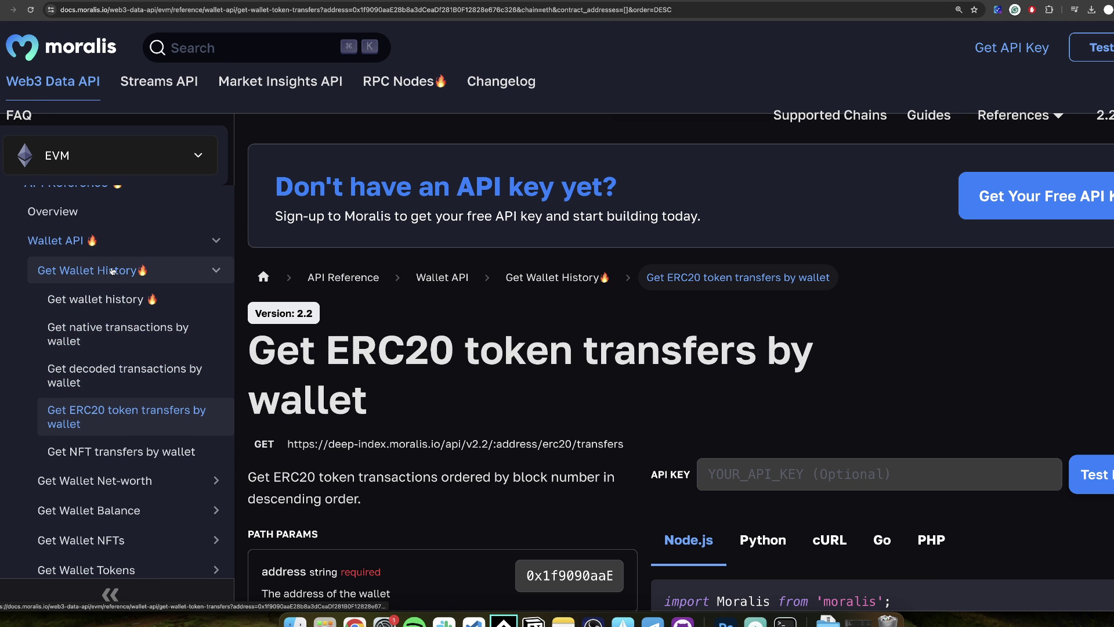
click(116, 271)
click(111, 312)
click(106, 332)
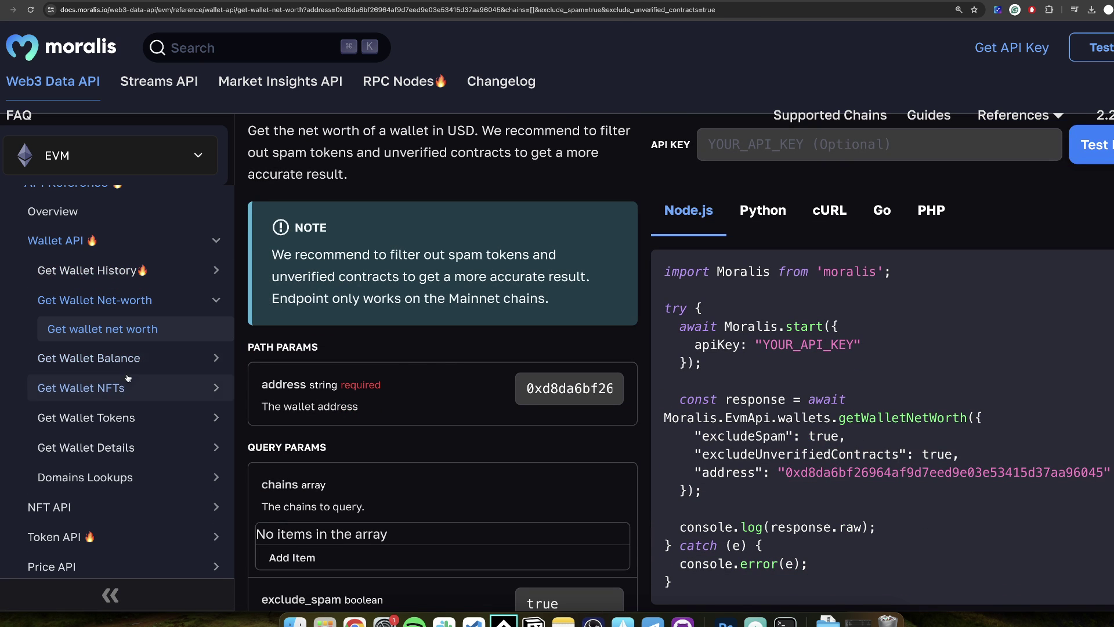
Look through the Wallet Balance, NFTs and Tokens endpoints, then the NFT API overview.
click(93, 358)
click(123, 358)
scroll(403, 395, down, 7)
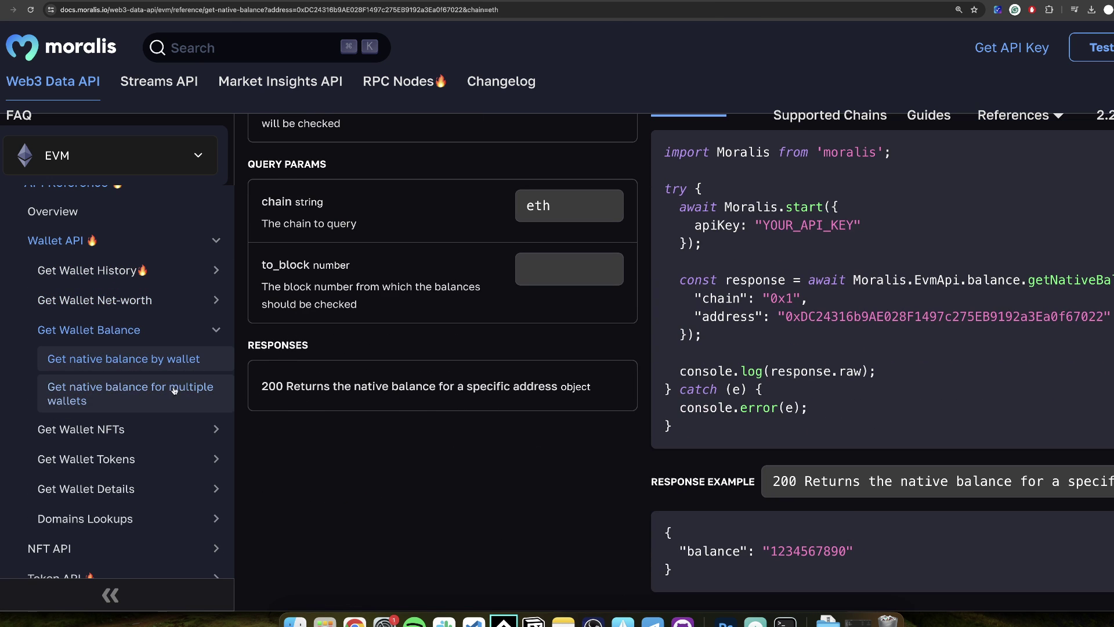
click(81, 428)
click(115, 448)
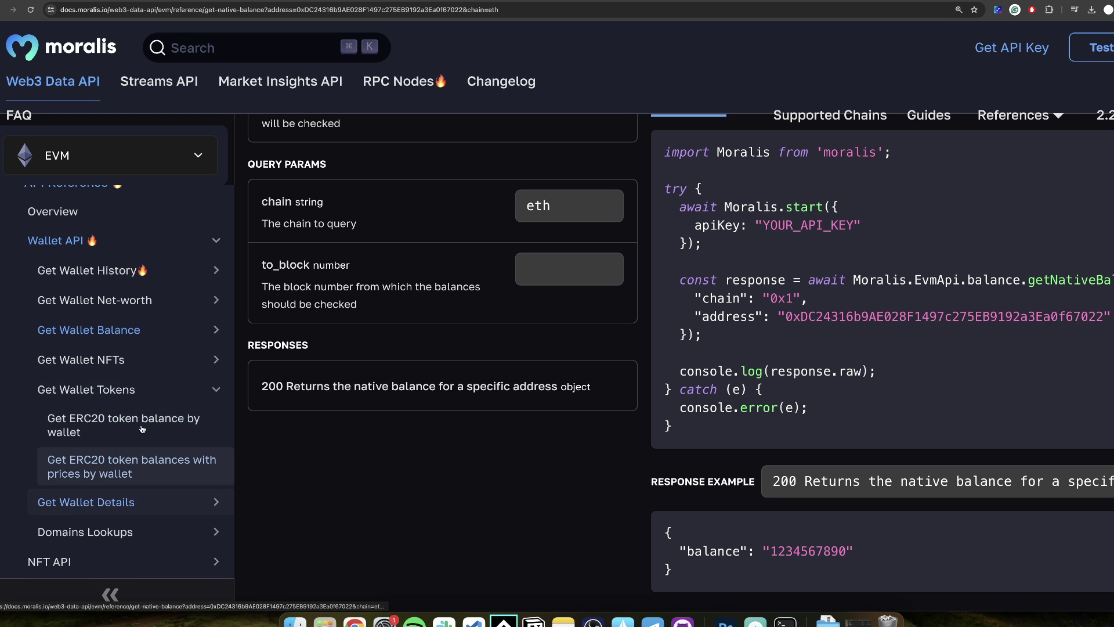
scroll(152, 443, down, 1)
scroll(153, 443, down, 2)
click(88, 480)
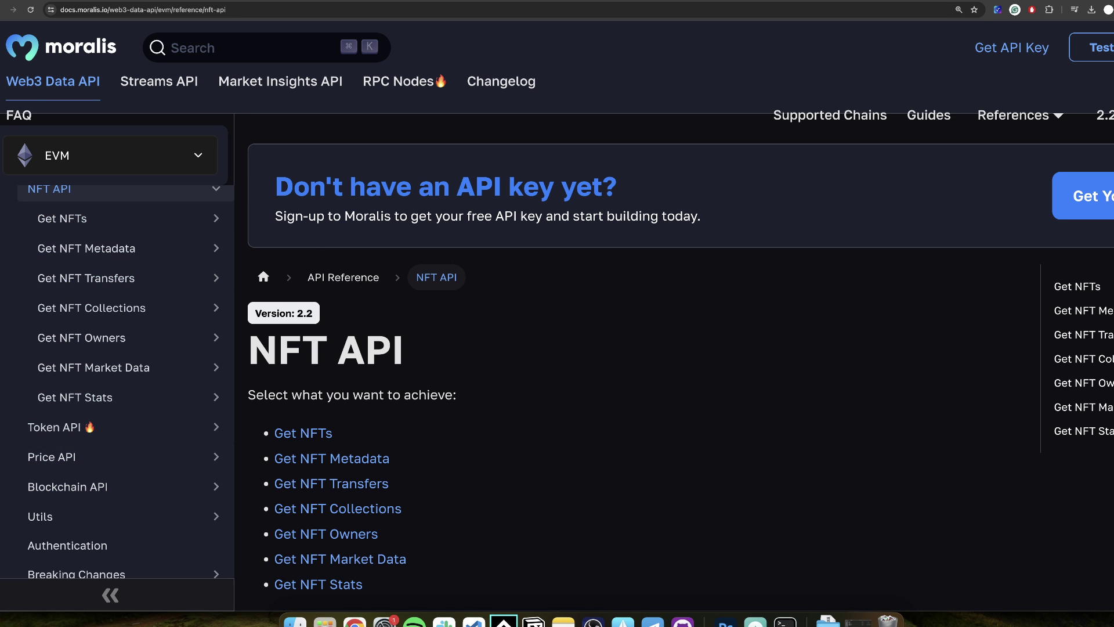
key(ctrl+Tab)
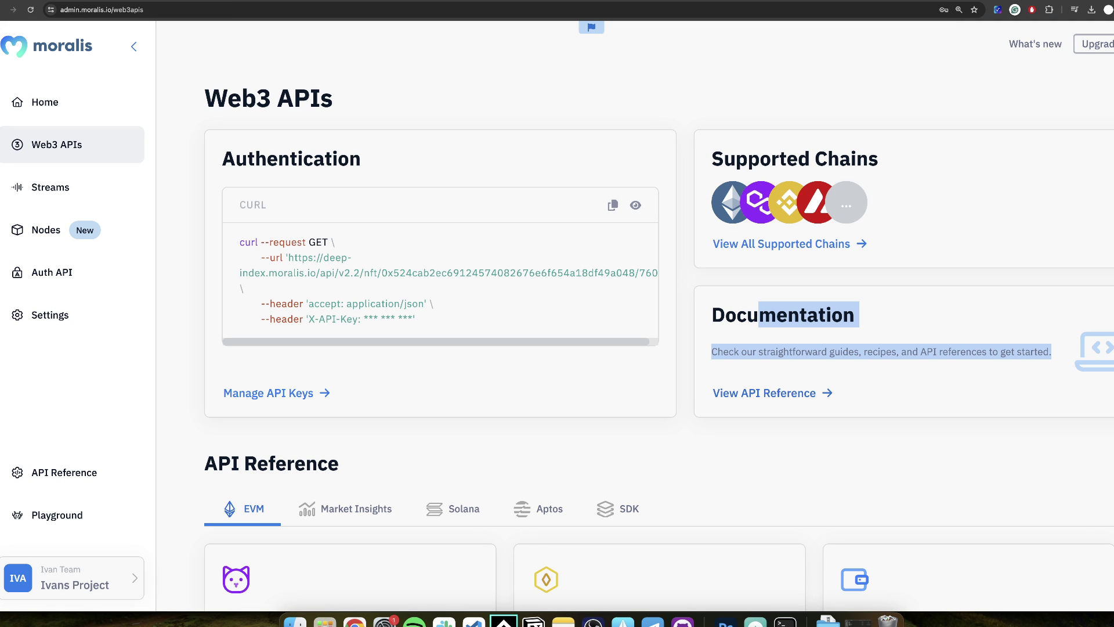
On the localhost:3000 tab, view the wallet's History list, then go back to Overview.
key(ctrl+Tab)
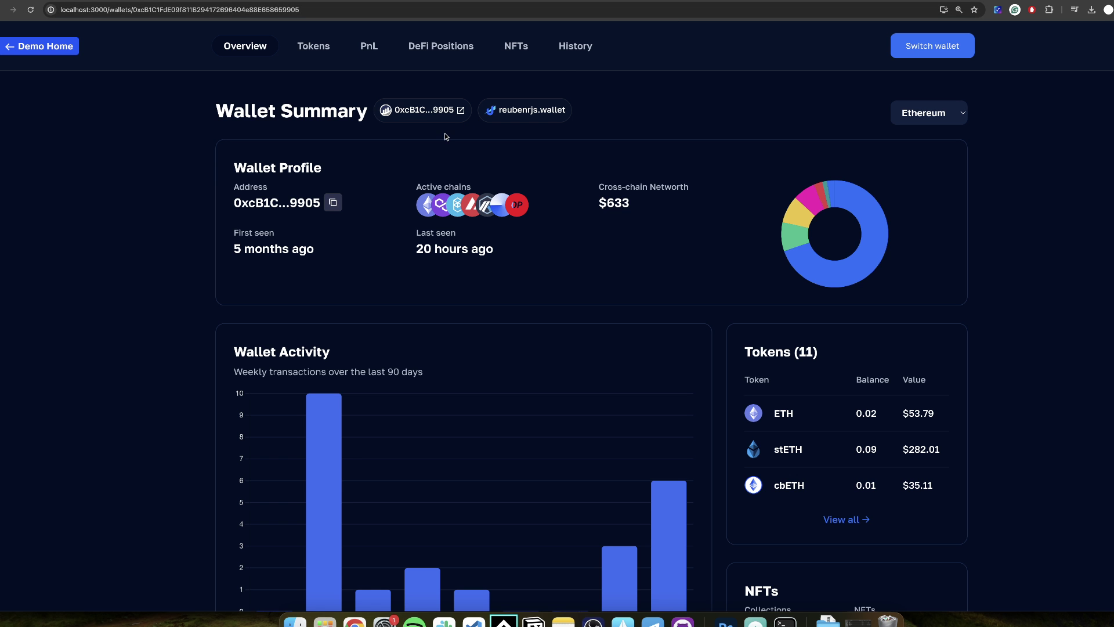
click(575, 45)
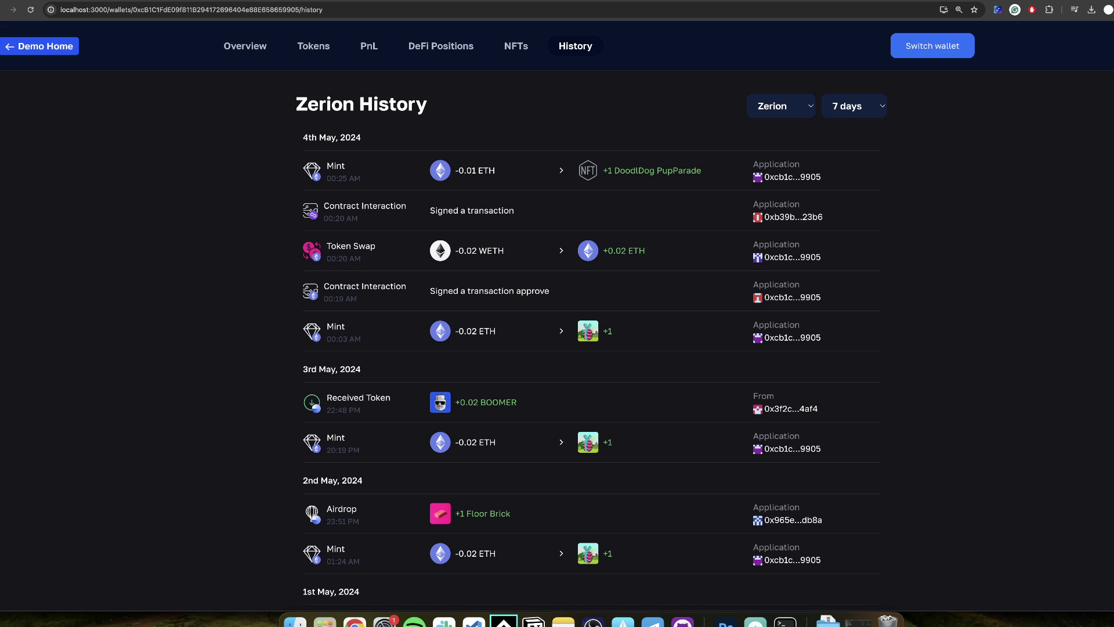
key(super+bracketleft)
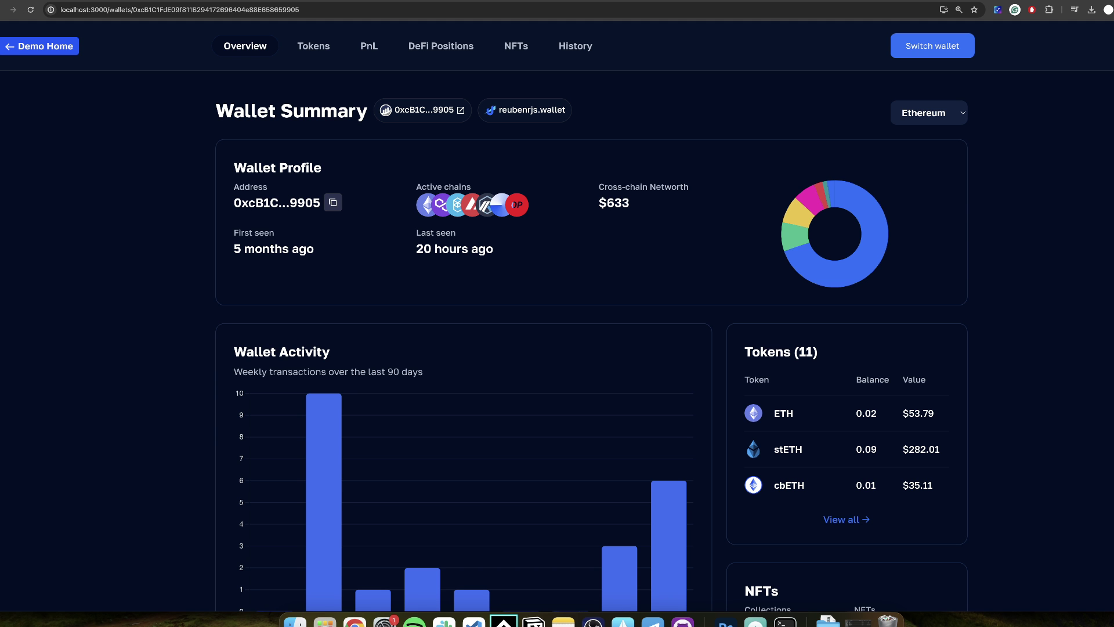
key(ctrl+Tab)
Scroll through the demo-app README on GitHub, highlighting the View a Live Demo link.
scroll(211, 438, up, 15)
scroll(214, 250, down, 10)
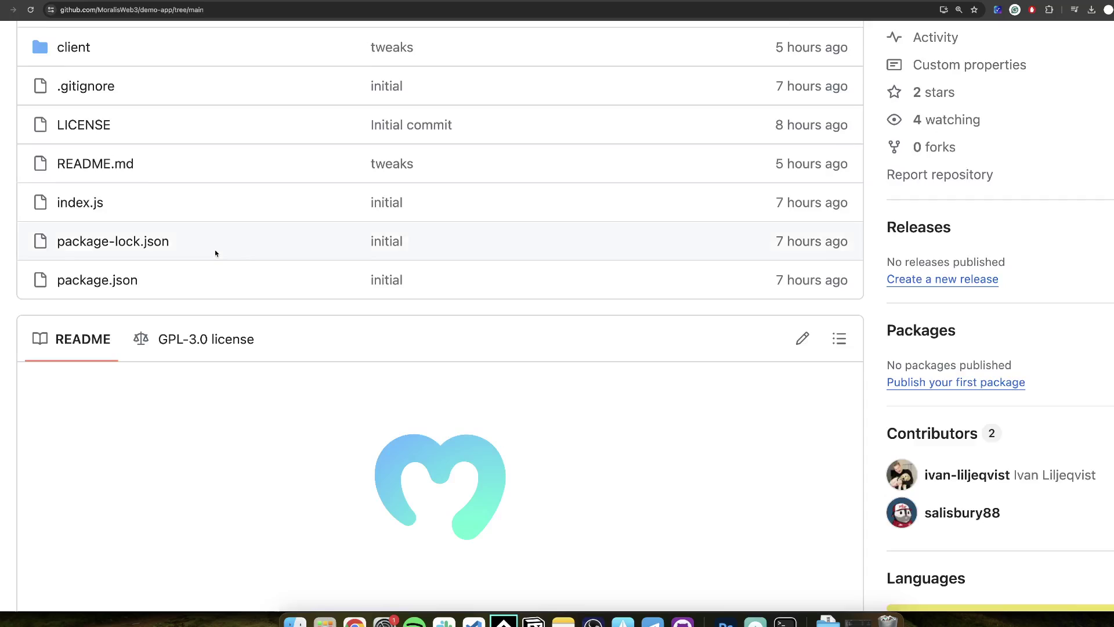
drag(219, 323, 39, 333)
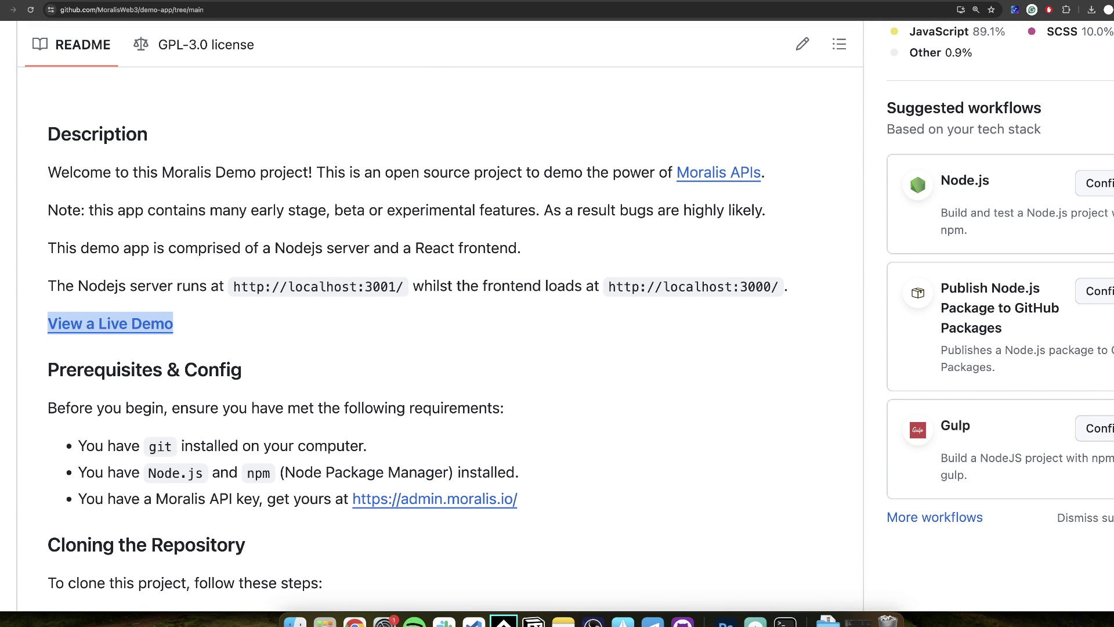
Back on the localhost tab, go to the Demo Home page and scroll its Demos cards.
key(ctrl+shift+Tab)
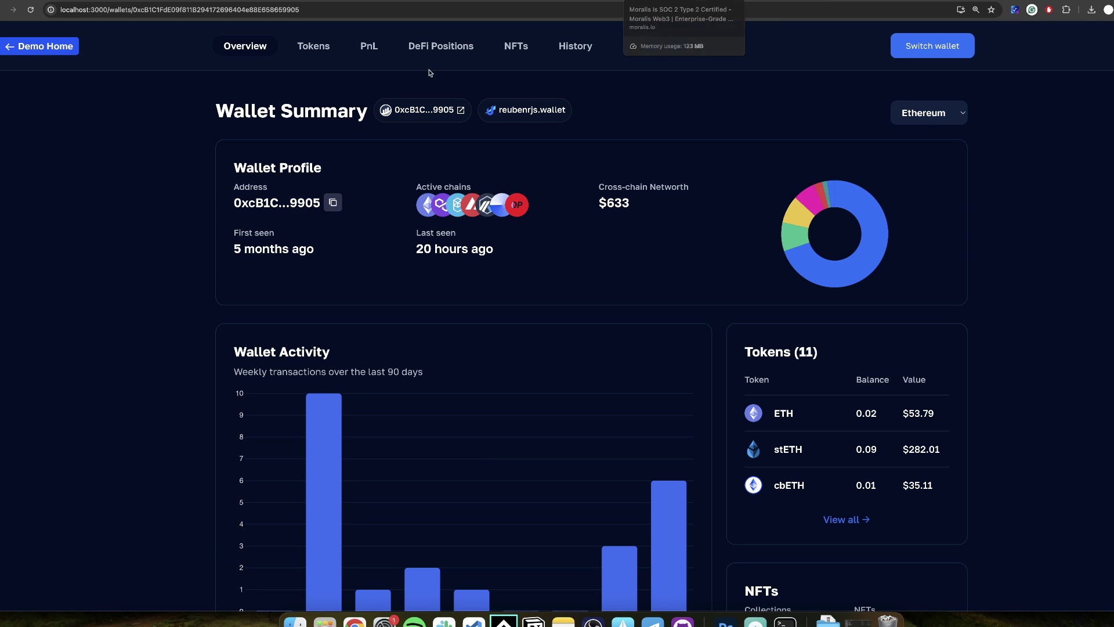
click(36, 53)
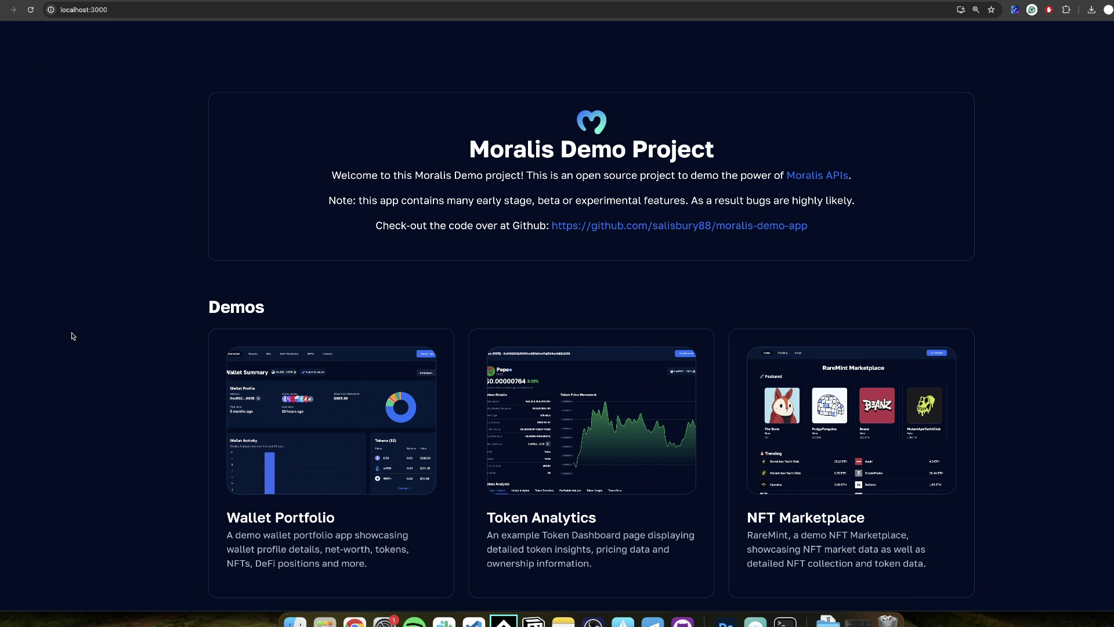
scroll(74, 330, down, 5)
scroll(105, 332, up, 4)
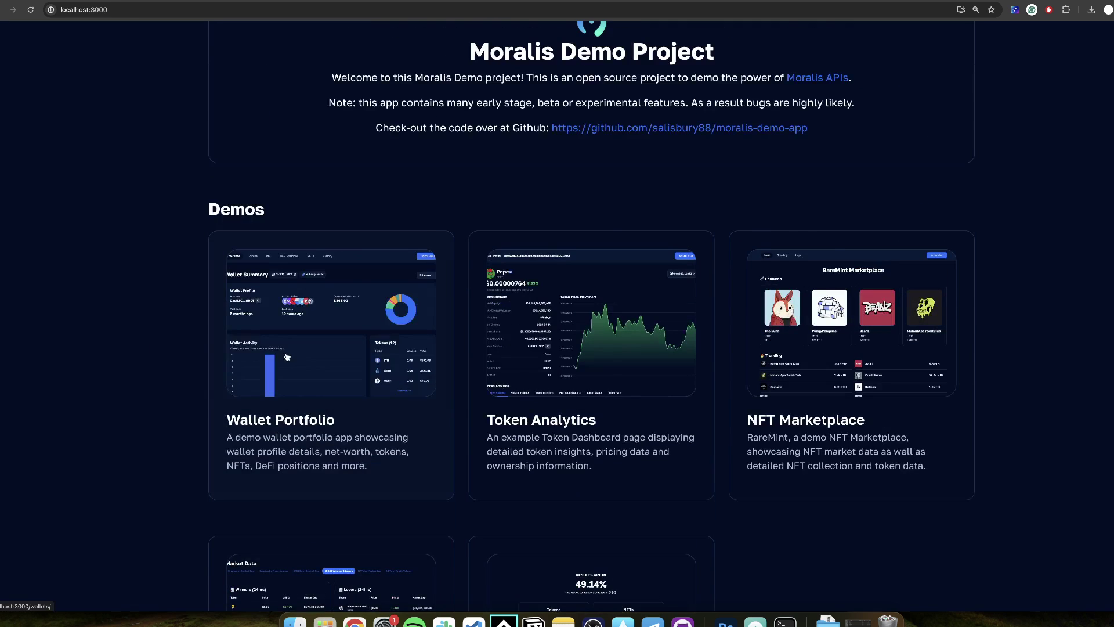
Open the Wallet Portfolio demo and load the summary for an entered wallet name.
click(287, 356)
click(458, 256)
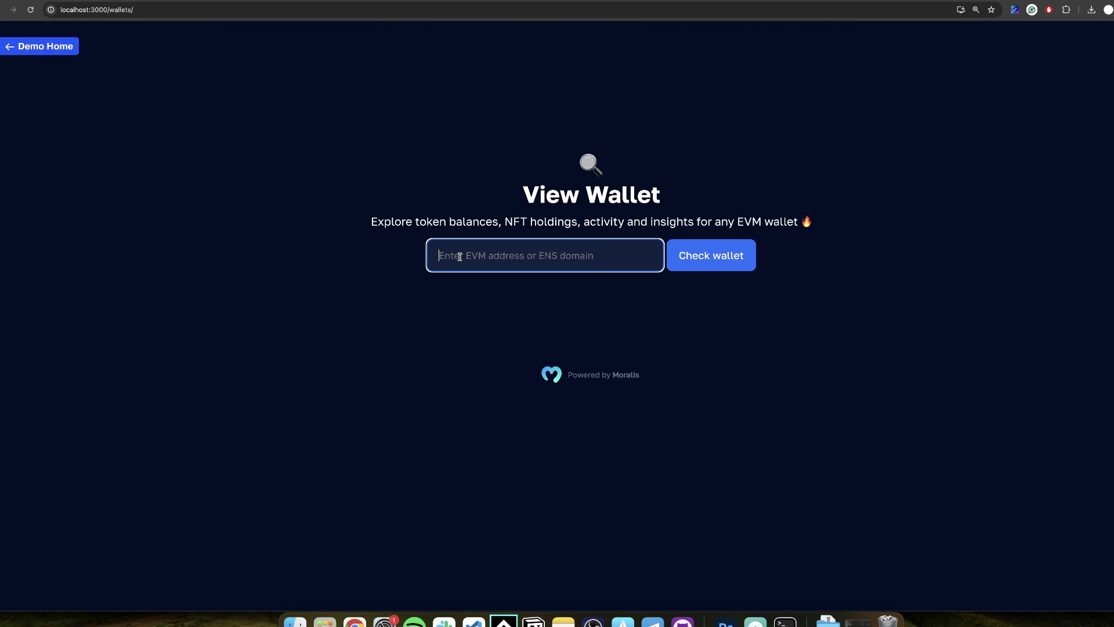
text(vitalik.-et)
click(718, 259)
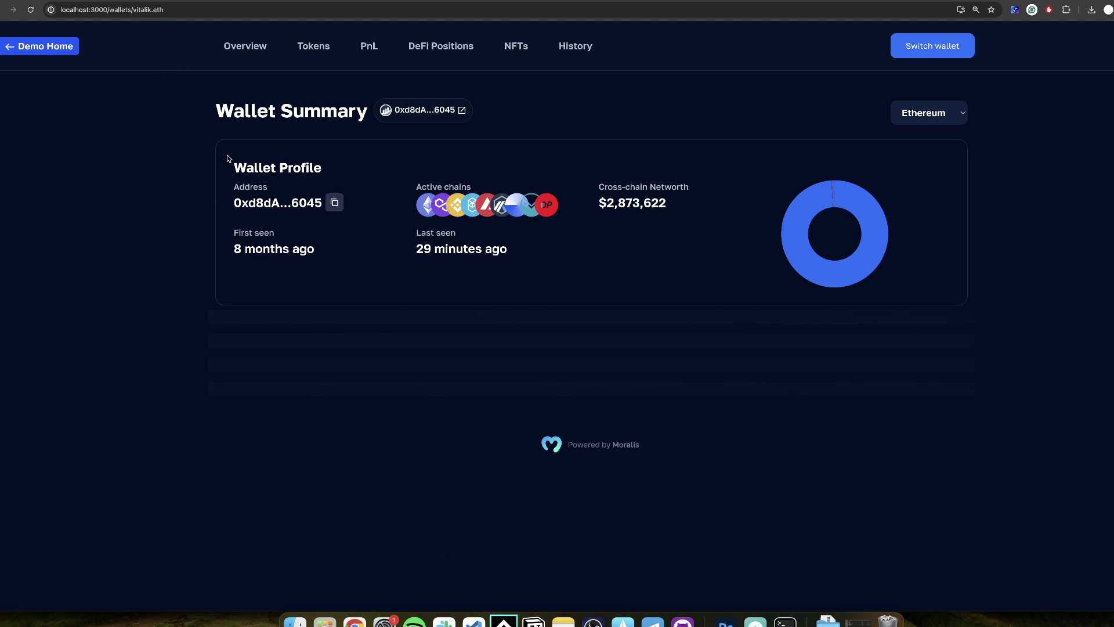
drag(227, 158, 526, 277)
click(133, 99)
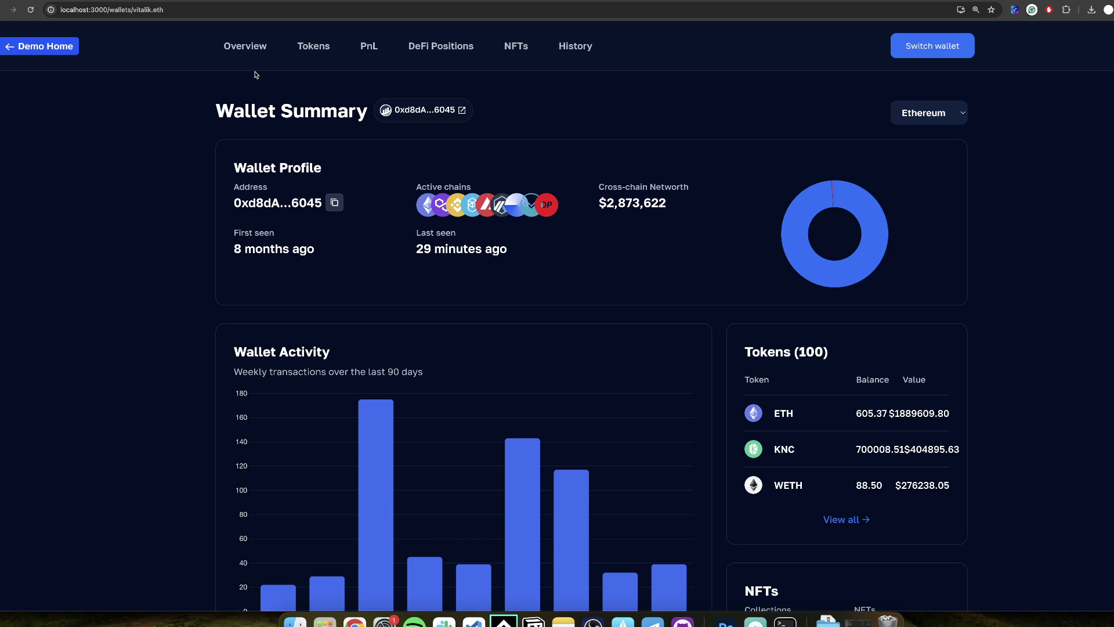
Review the wallet's PnL and DeFi Positions, including its Uniswap V3 position, then return home.
click(363, 48)
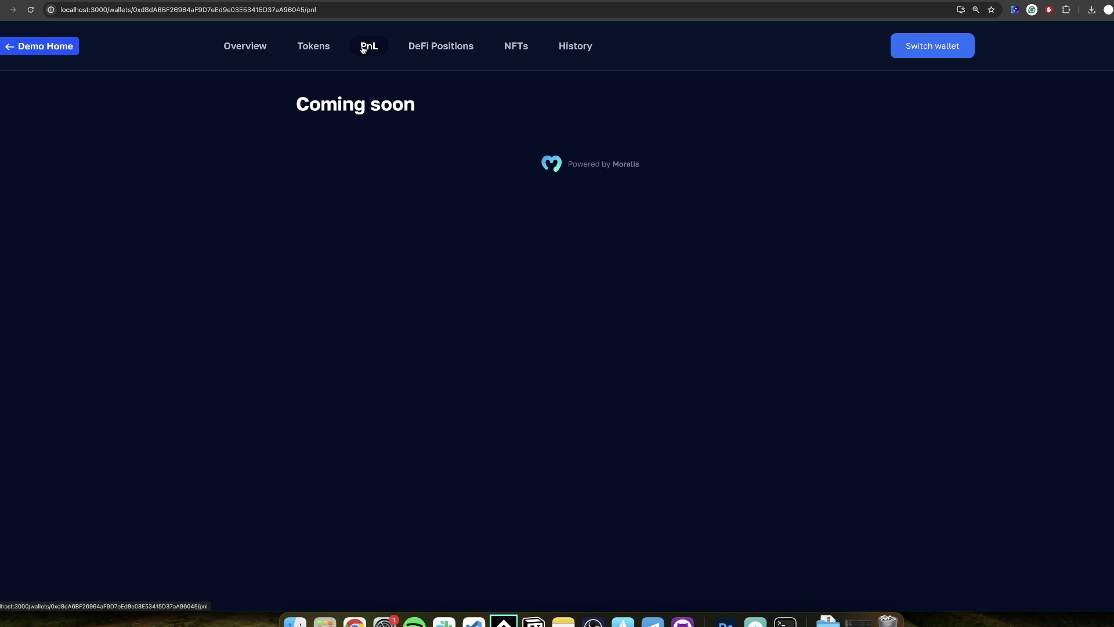
click(411, 51)
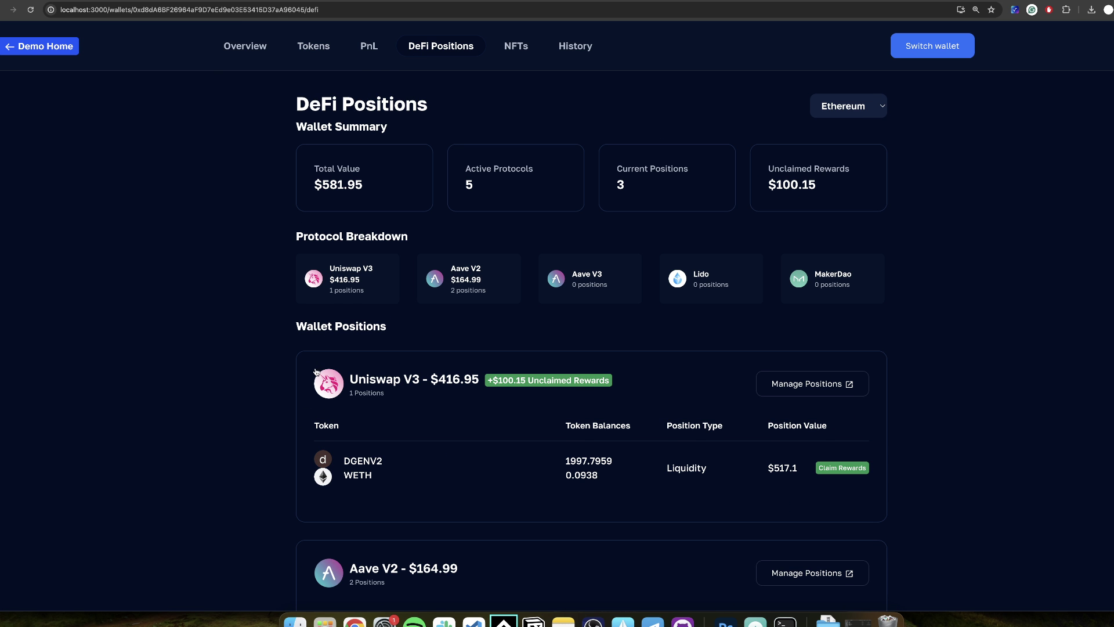
scroll(317, 370, down, 2)
drag(280, 312, 437, 422)
click(215, 389)
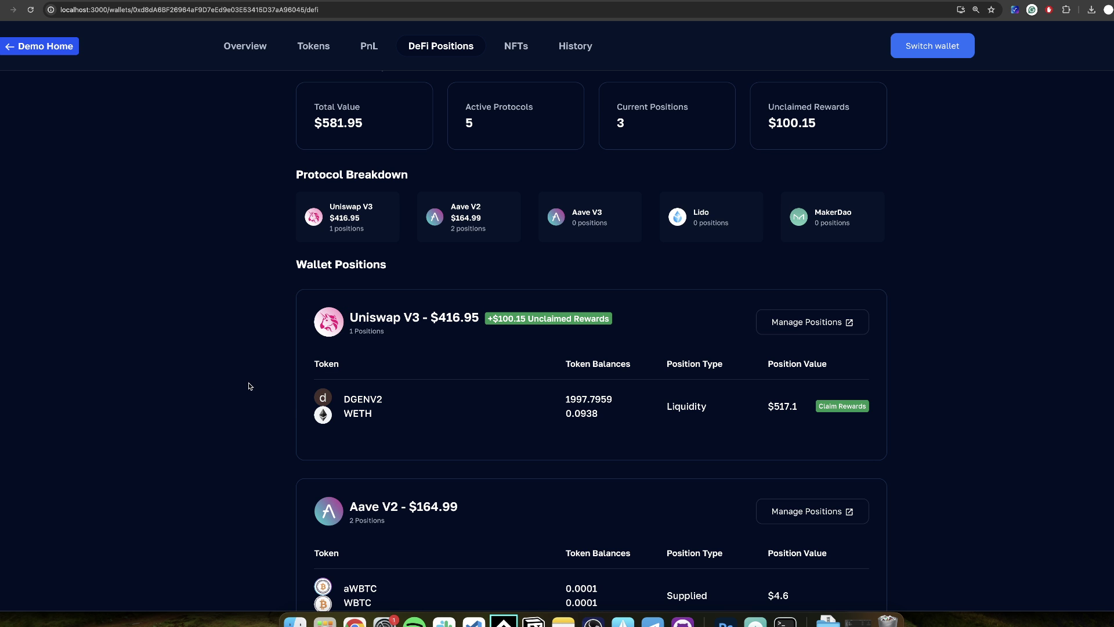
scroll(348, 336, down, 10)
scroll(457, 400, up, 8)
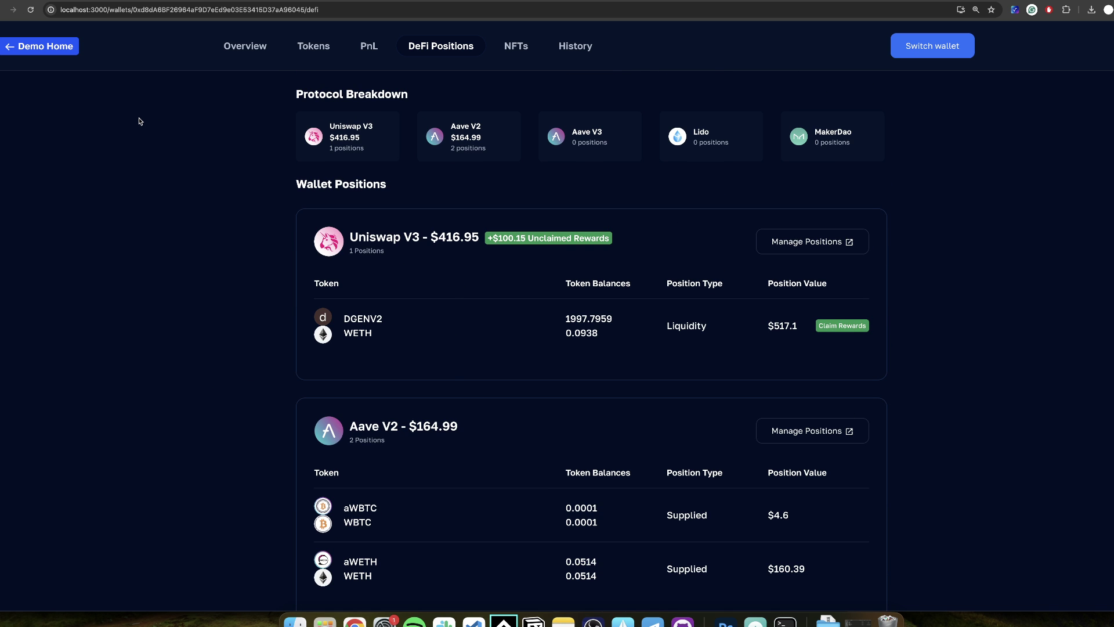
scroll(279, 180, up, 3)
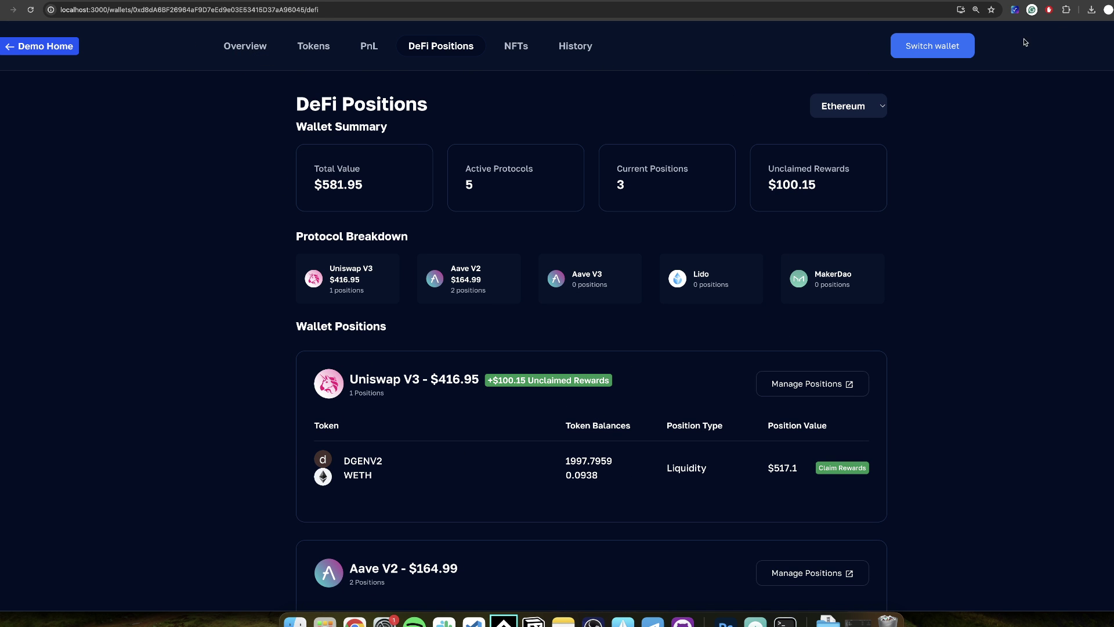
click(930, 51)
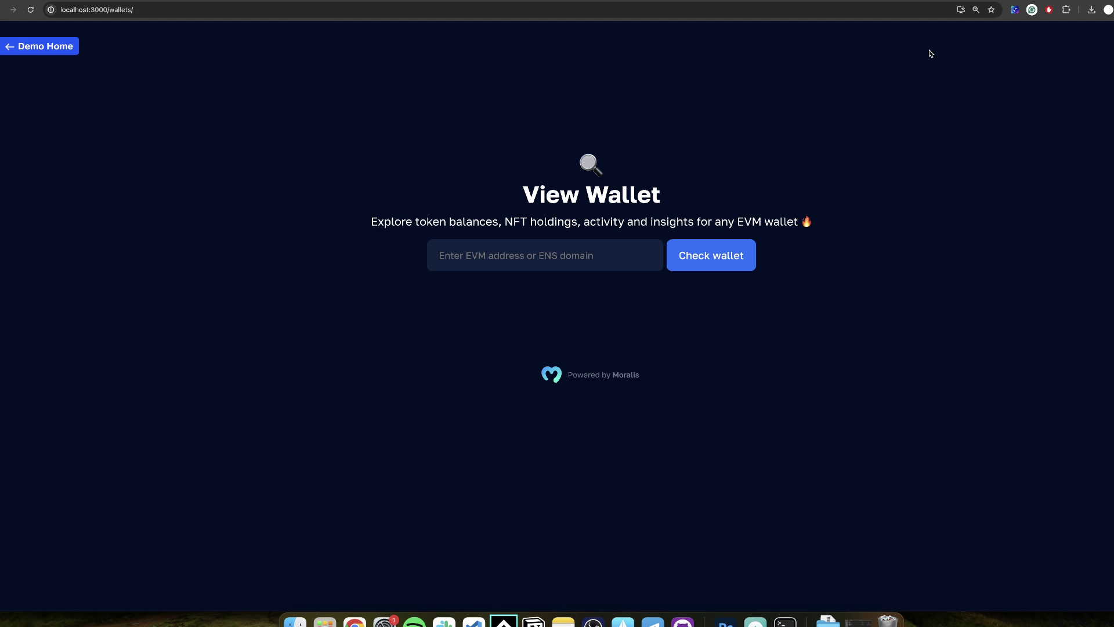
click(61, 55)
Open the Token Analytics demo and the ChainLink Token details page.
scroll(305, 260, down, 7)
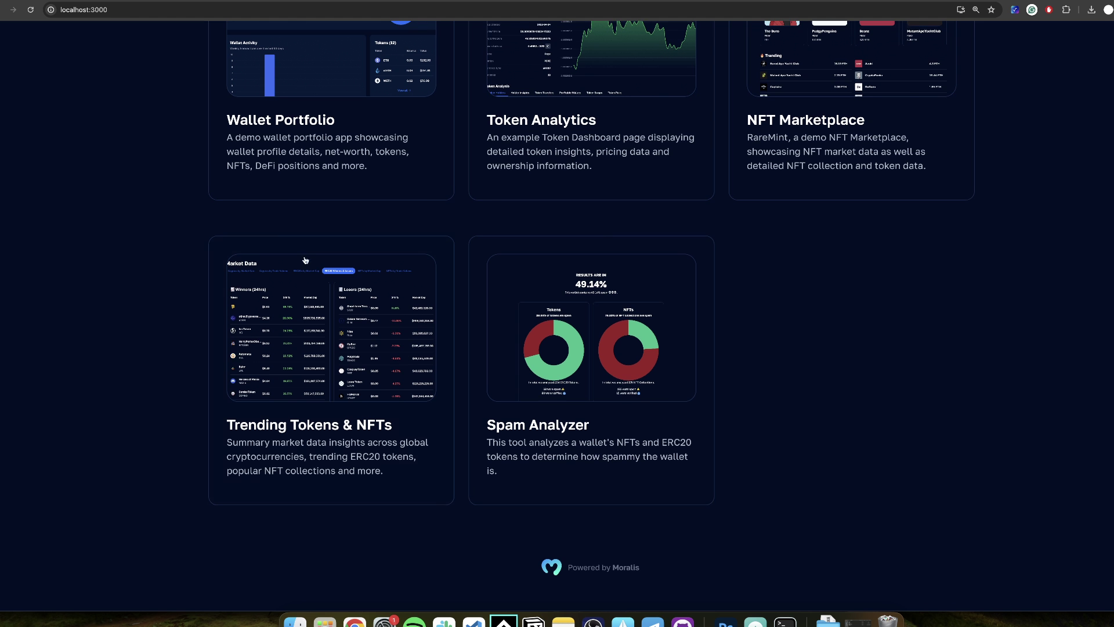
scroll(334, 267, up, 3)
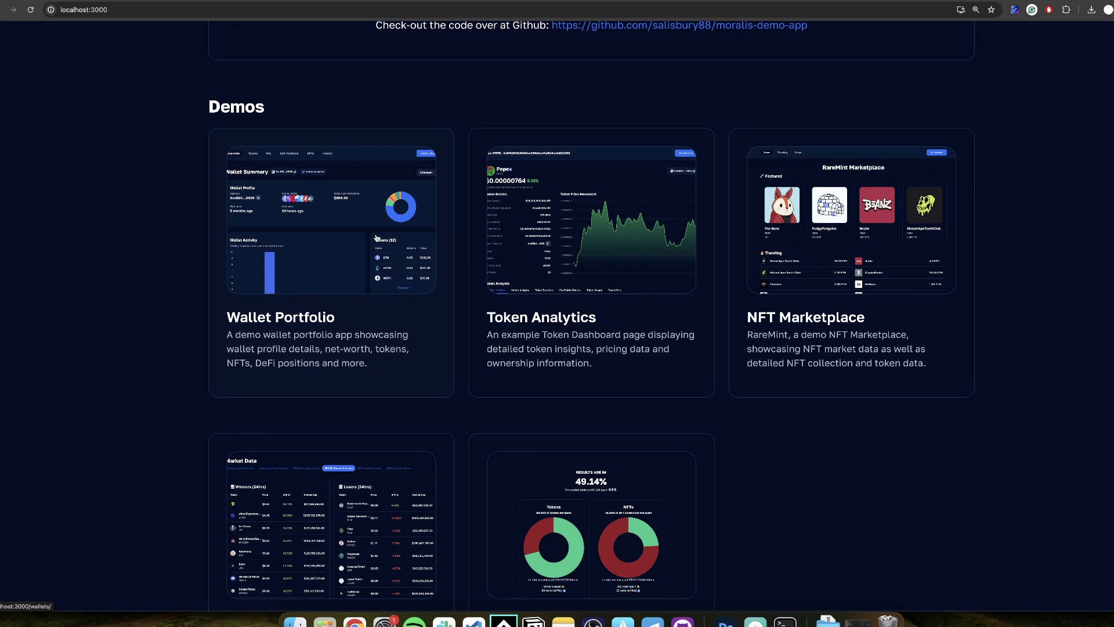
click(568, 248)
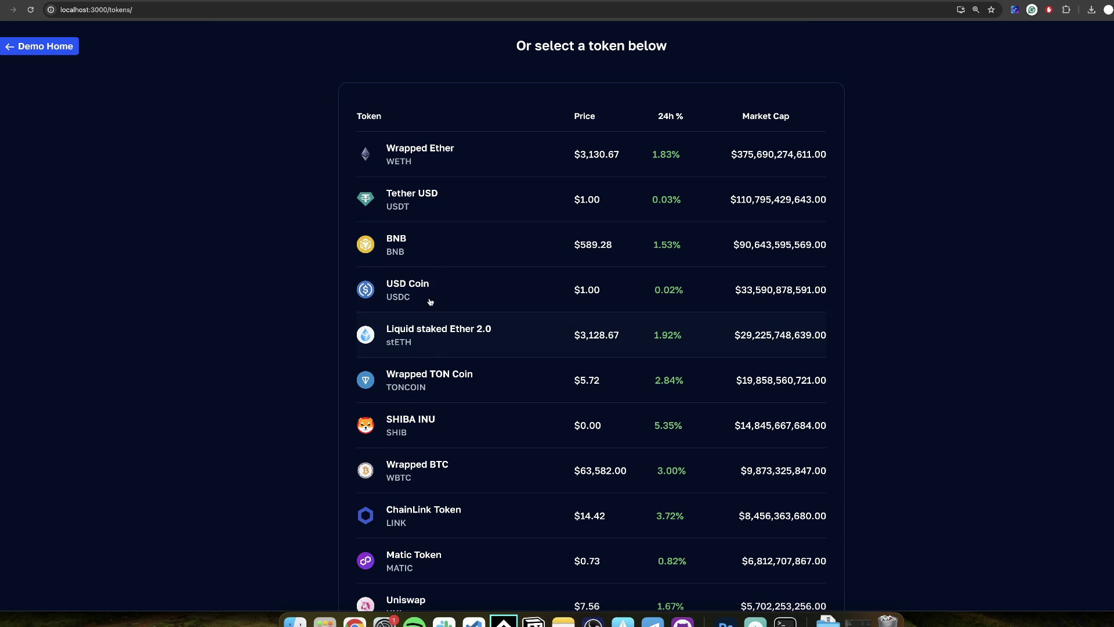
scroll(437, 252, down, 1)
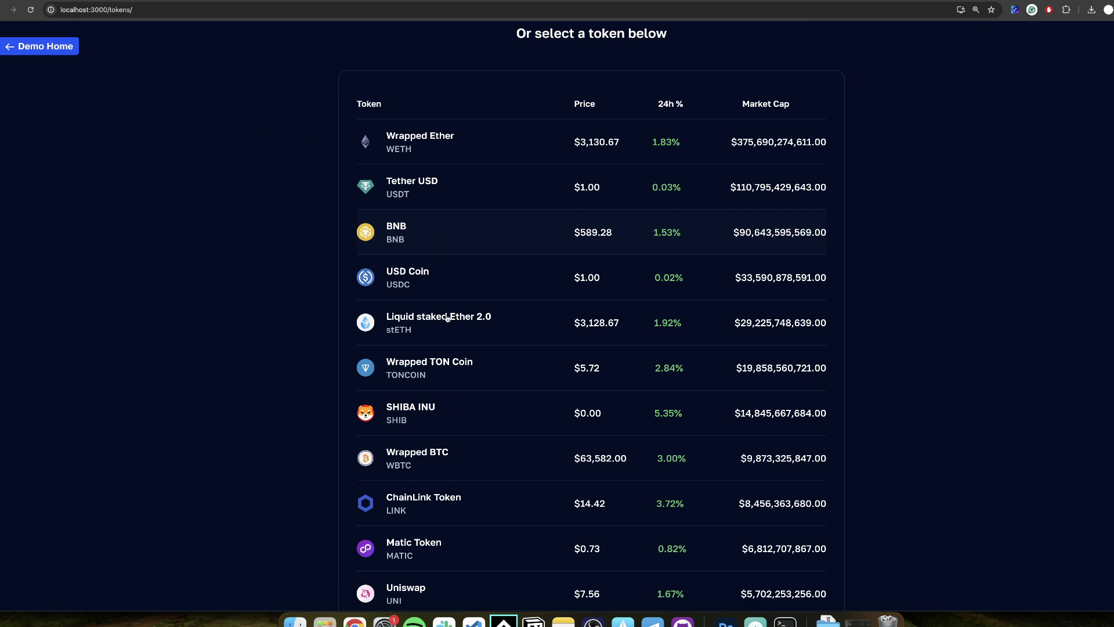
click(452, 491)
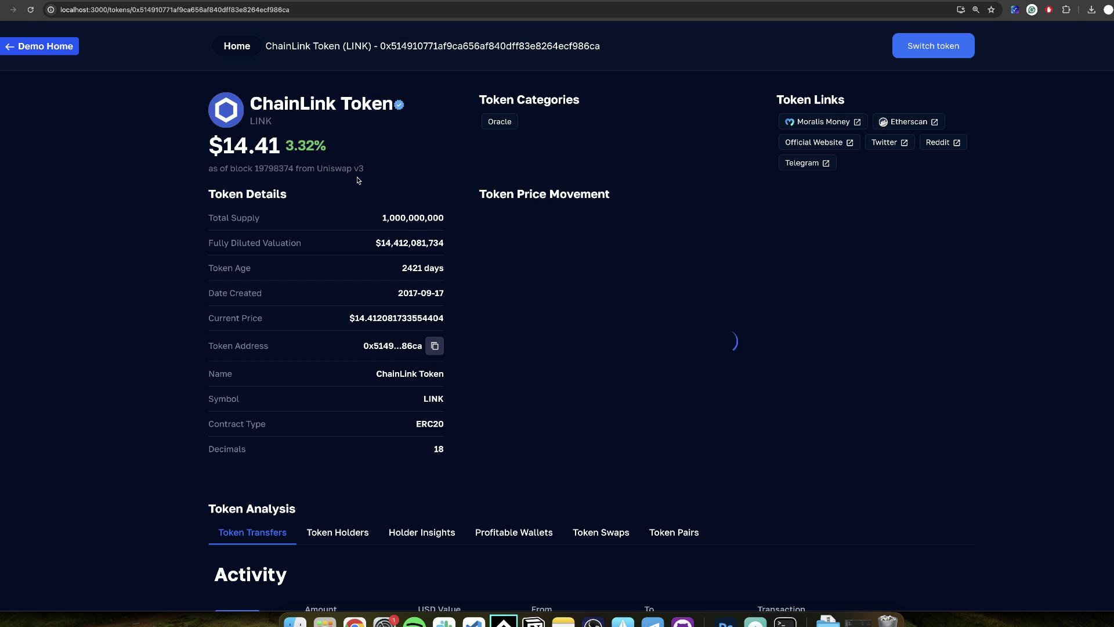
drag(177, 79, 62, 423)
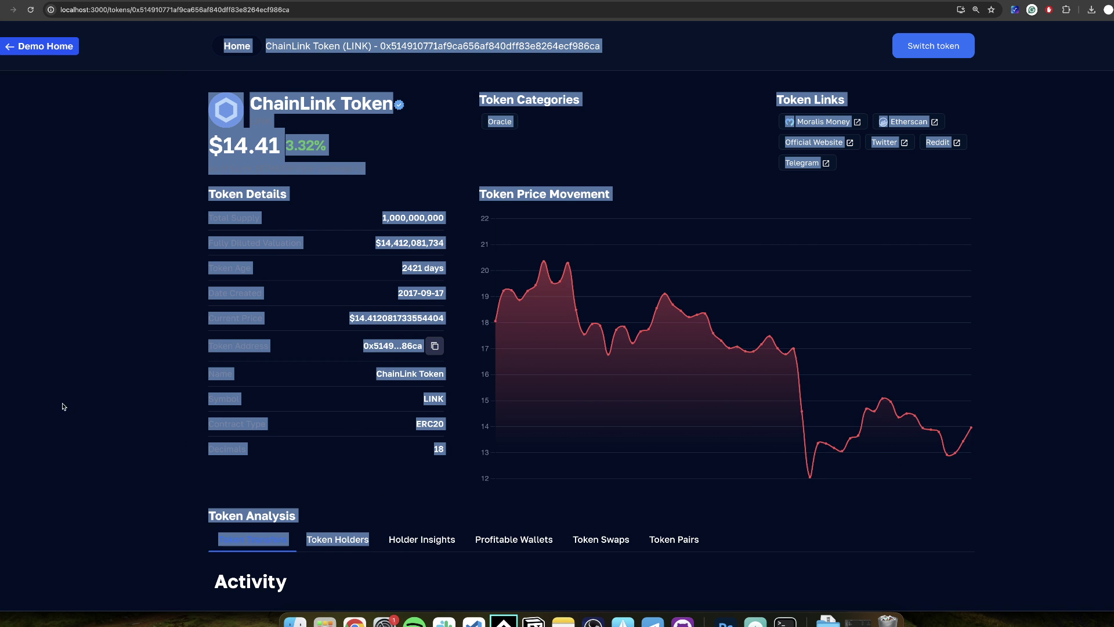
click(77, 401)
scroll(77, 401, down, 1)
scroll(78, 401, down, 6)
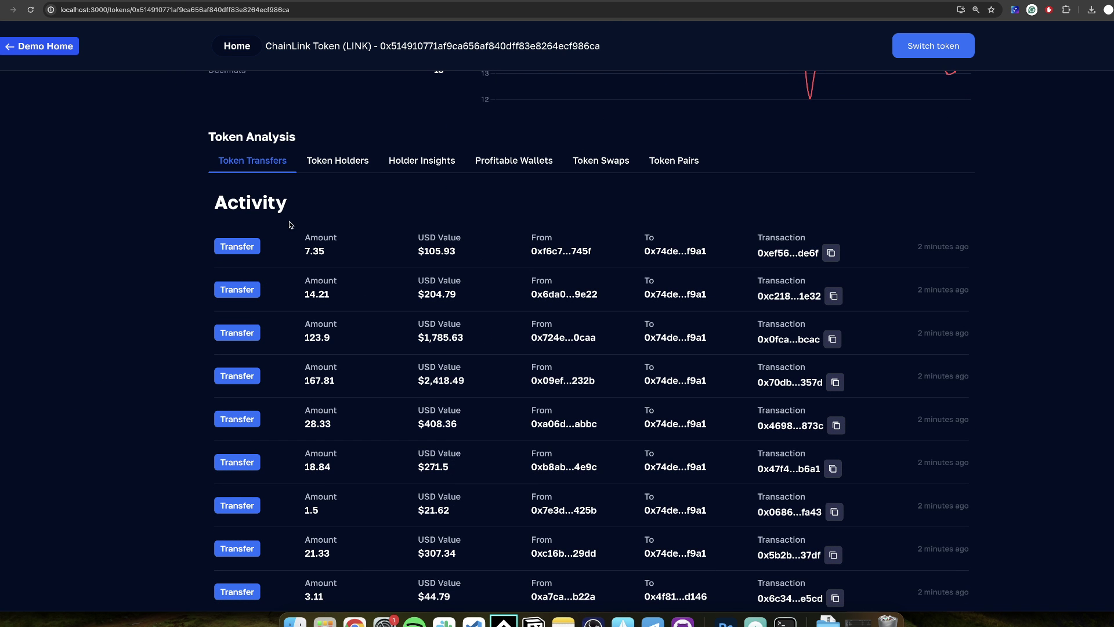
View ChainLink's Token Holders and Holder Insights, including the Whale Summary.
click(358, 167)
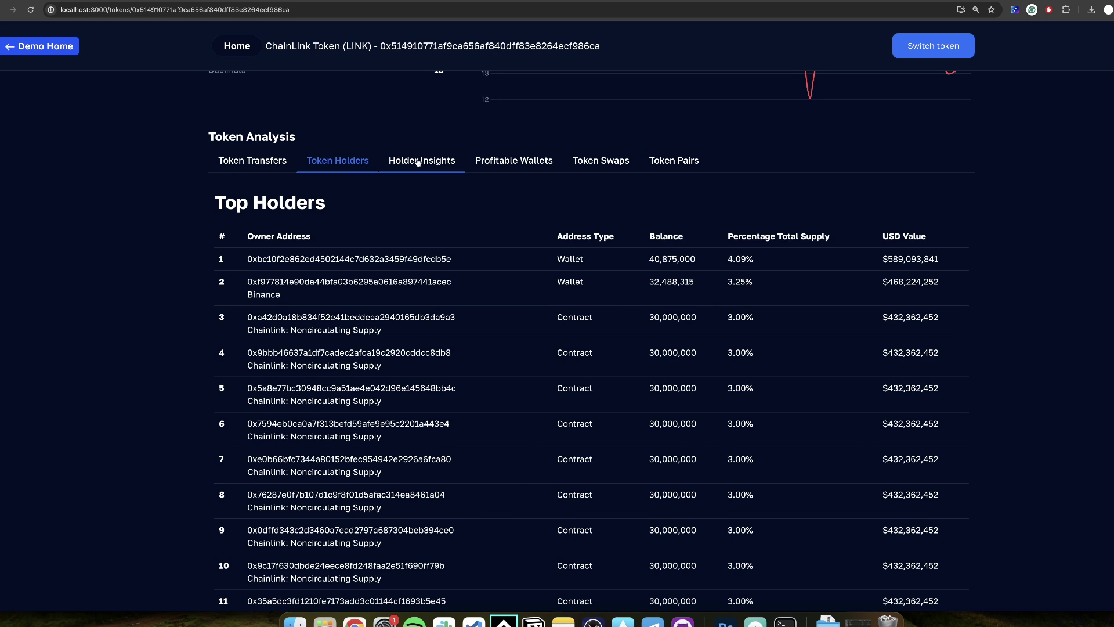
click(418, 162)
drag(242, 268, 409, 338)
drag(617, 270, 726, 358)
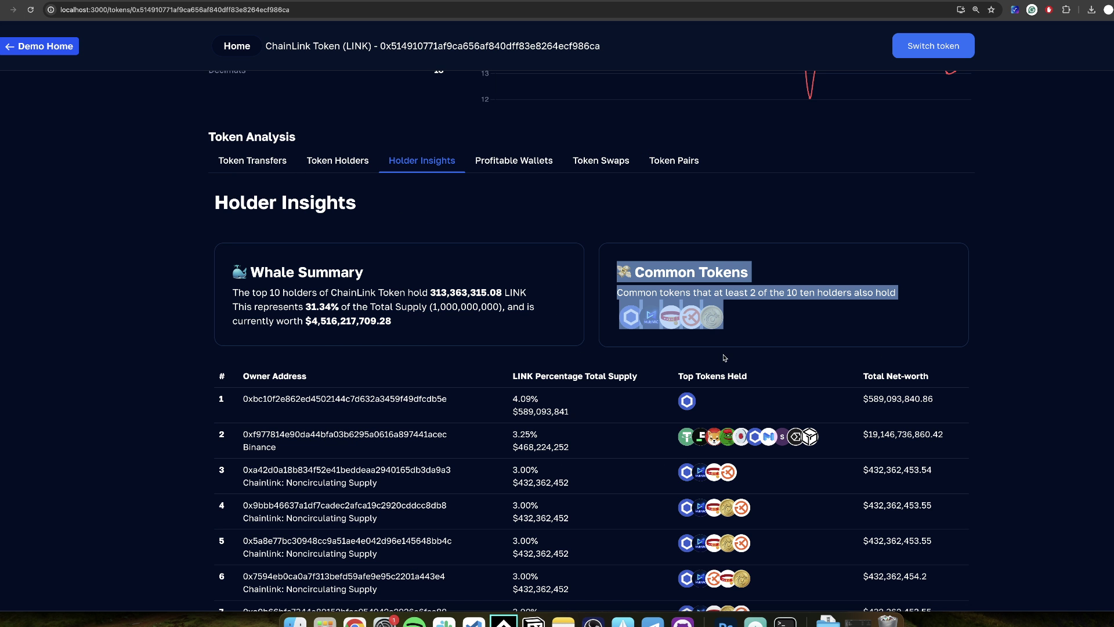
scroll(478, 441, down, 4)
scroll(479, 424, up, 10)
Check the Profitable Wallets analysis and Token Transfers list, then return to Demo Home.
click(496, 539)
scroll(493, 534, down, 2)
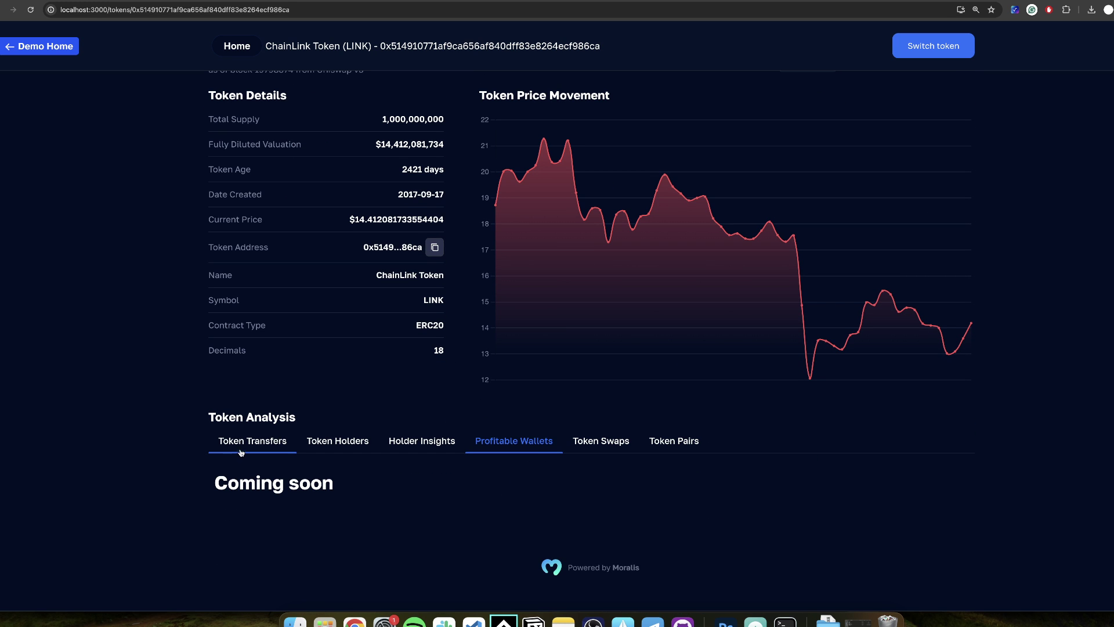
click(240, 450)
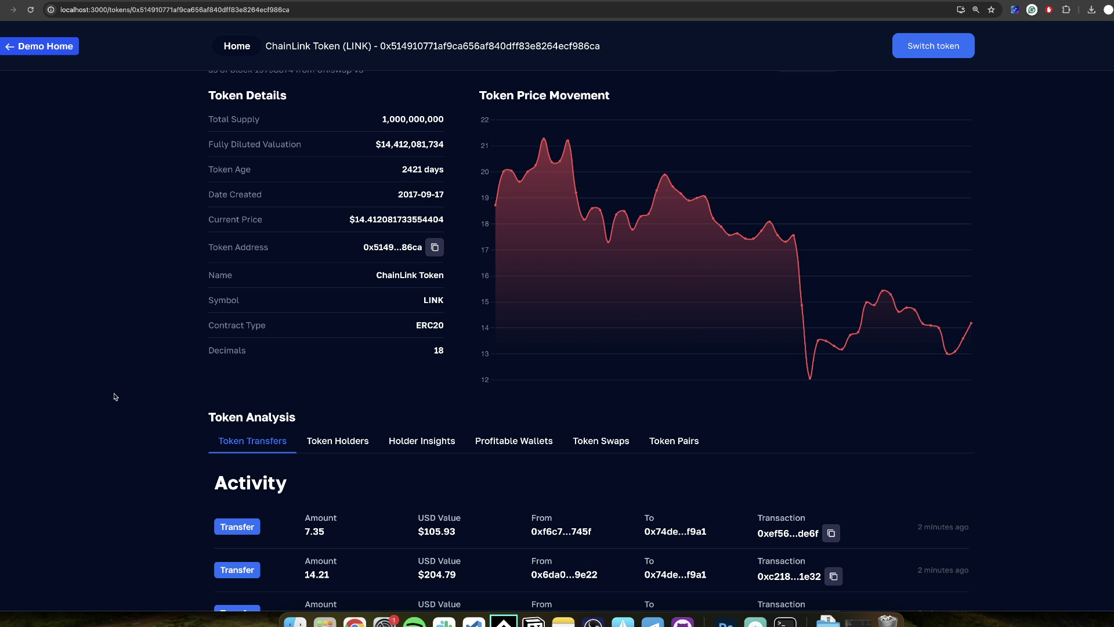
scroll(119, 318, up, 2)
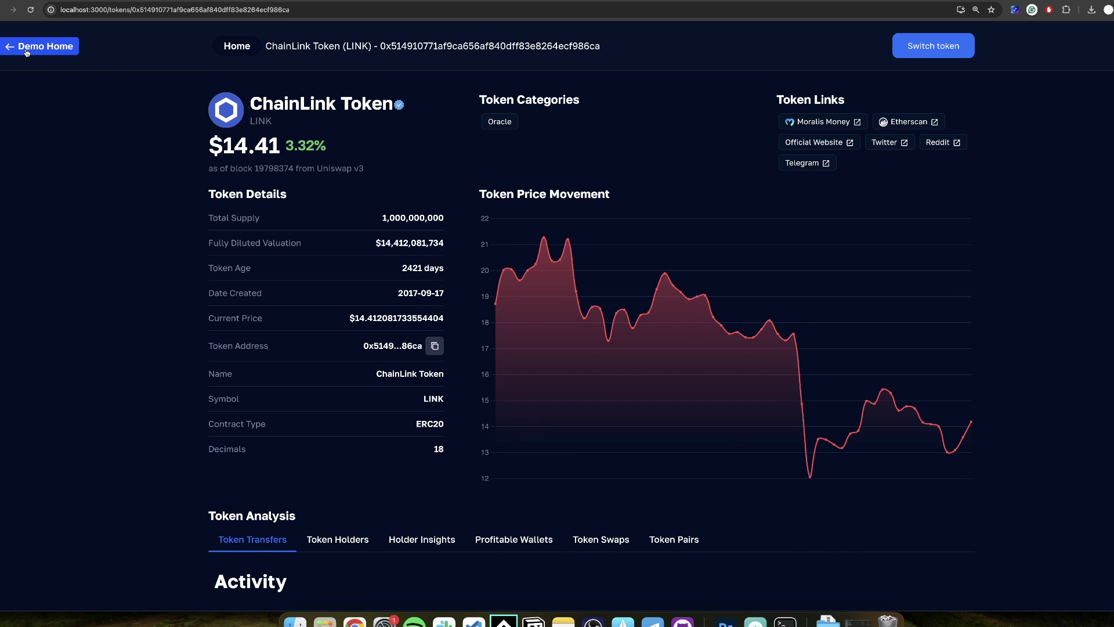
click(26, 52)
scroll(505, 346, down, 5)
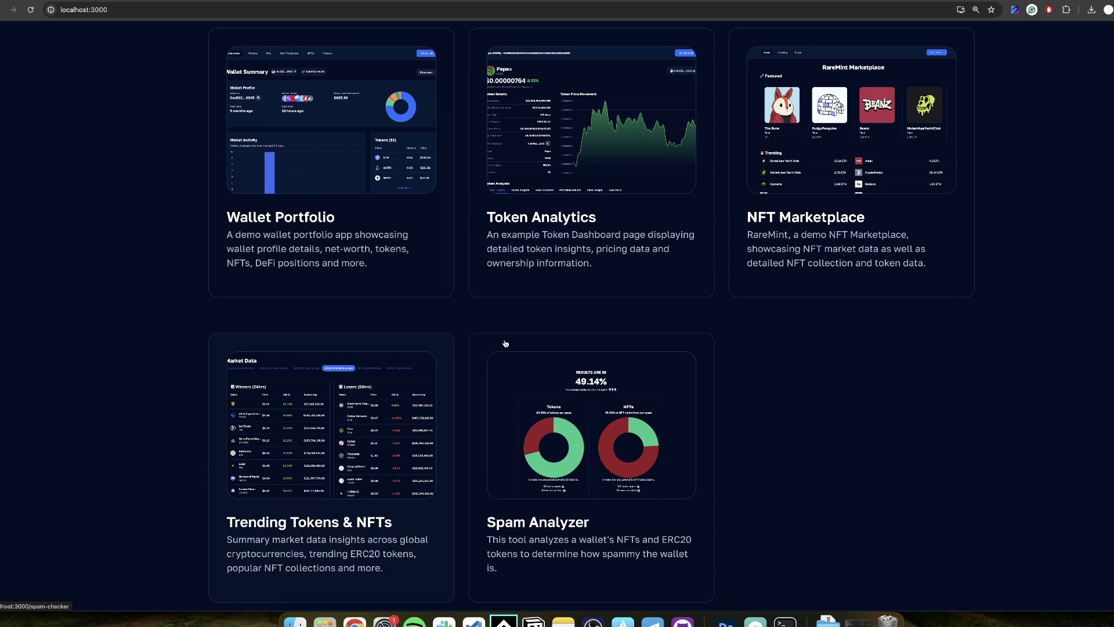
Browse the RareMint NFT Marketplace collections, then return to Demo Home.
click(843, 157)
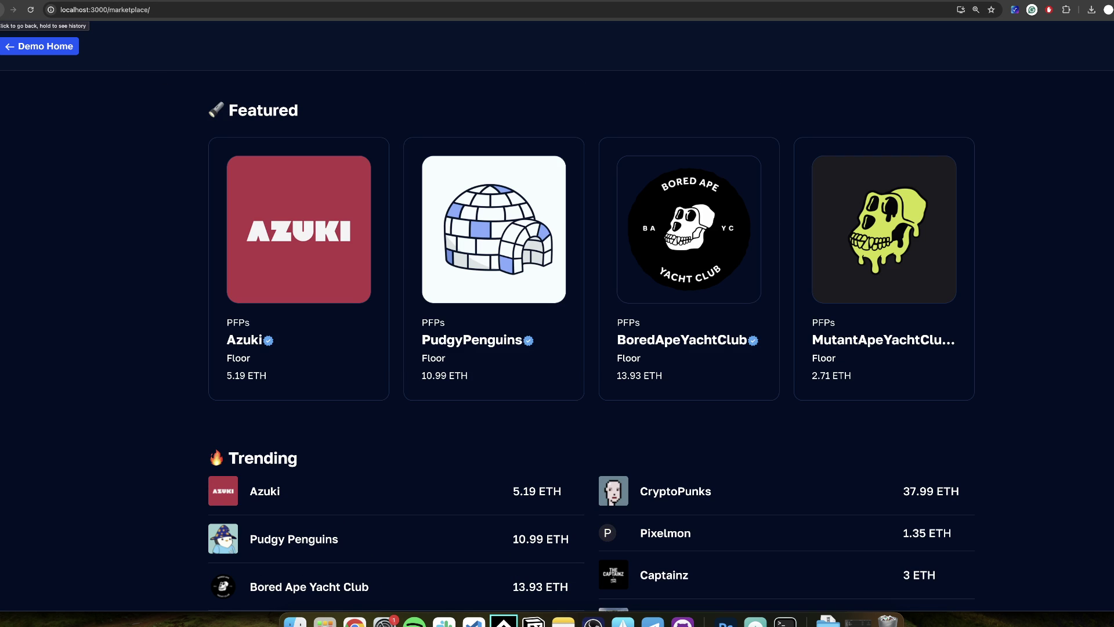
scroll(193, 234, down, 5)
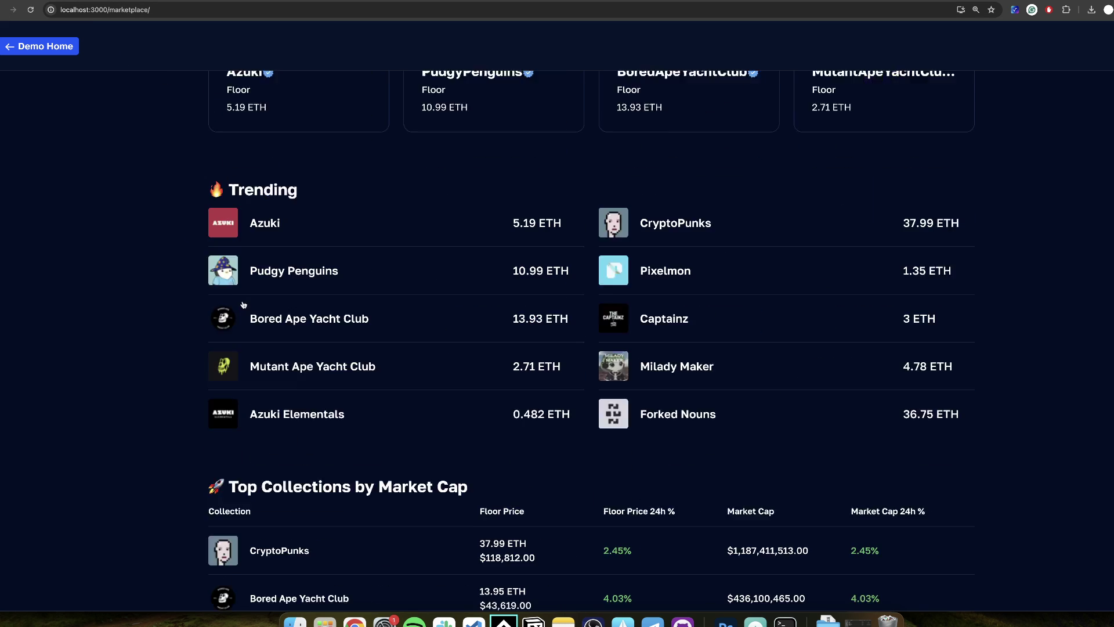
scroll(197, 412, up, 2)
scroll(197, 411, up, 3)
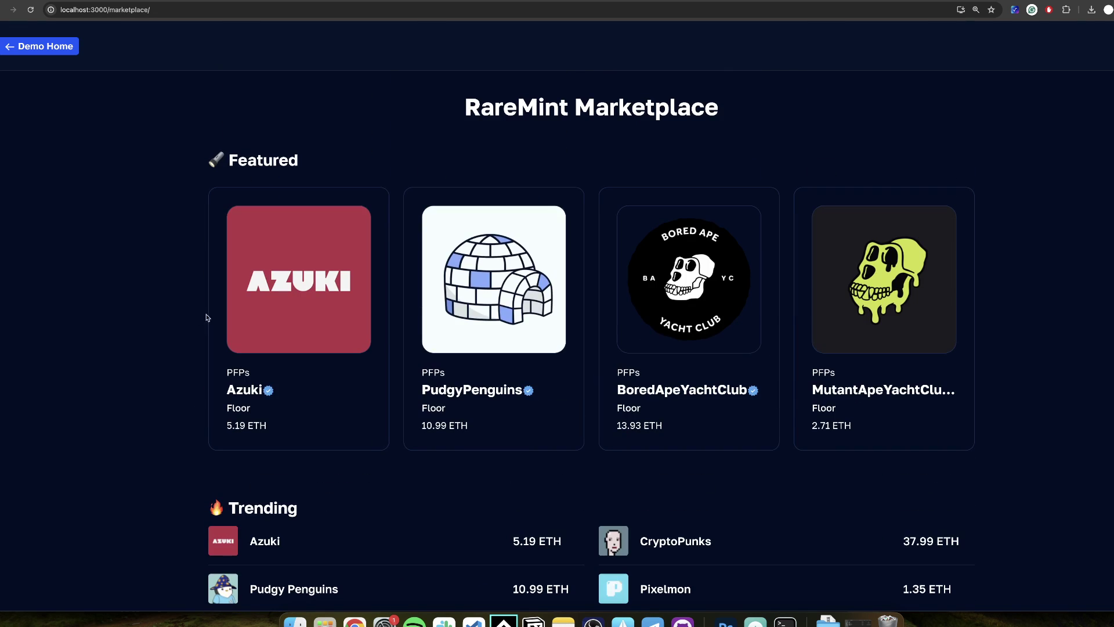
click(39, 46)
scroll(213, 392, down, 5)
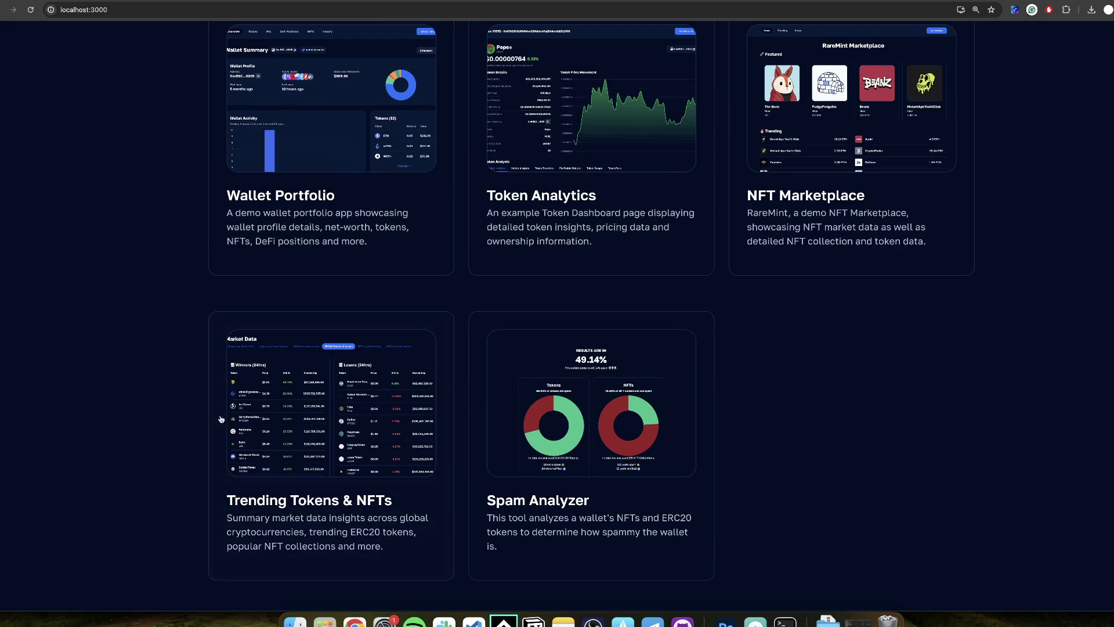
scroll(434, 408, up, 5)
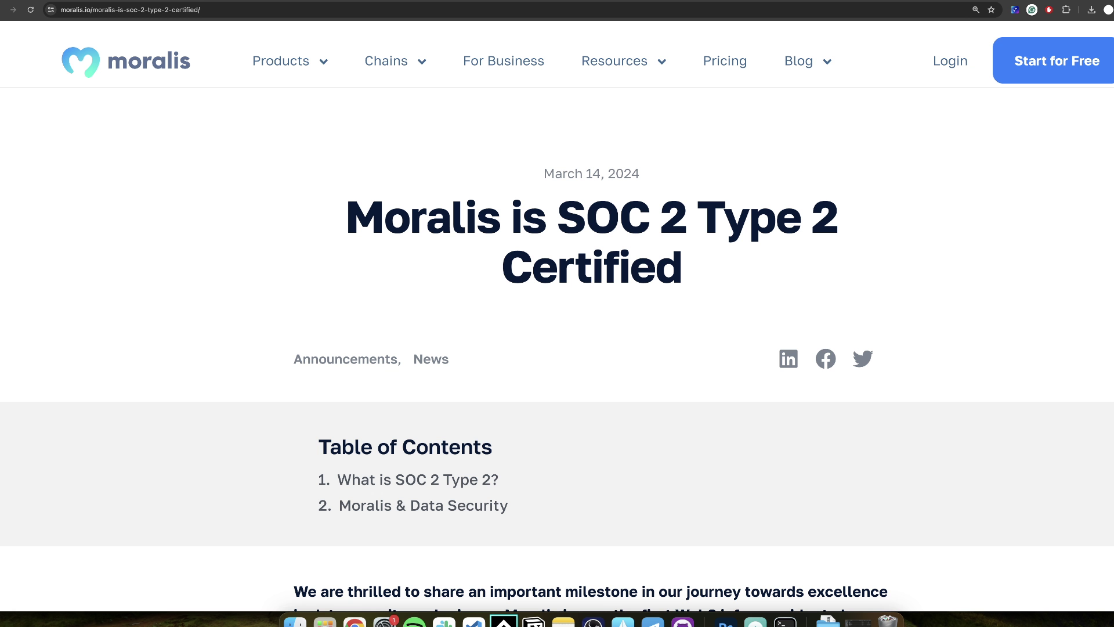
Scroll through the Moralis Demo Project README in the GitHub demo-app repository.
scroll(343, 266, down, 1)
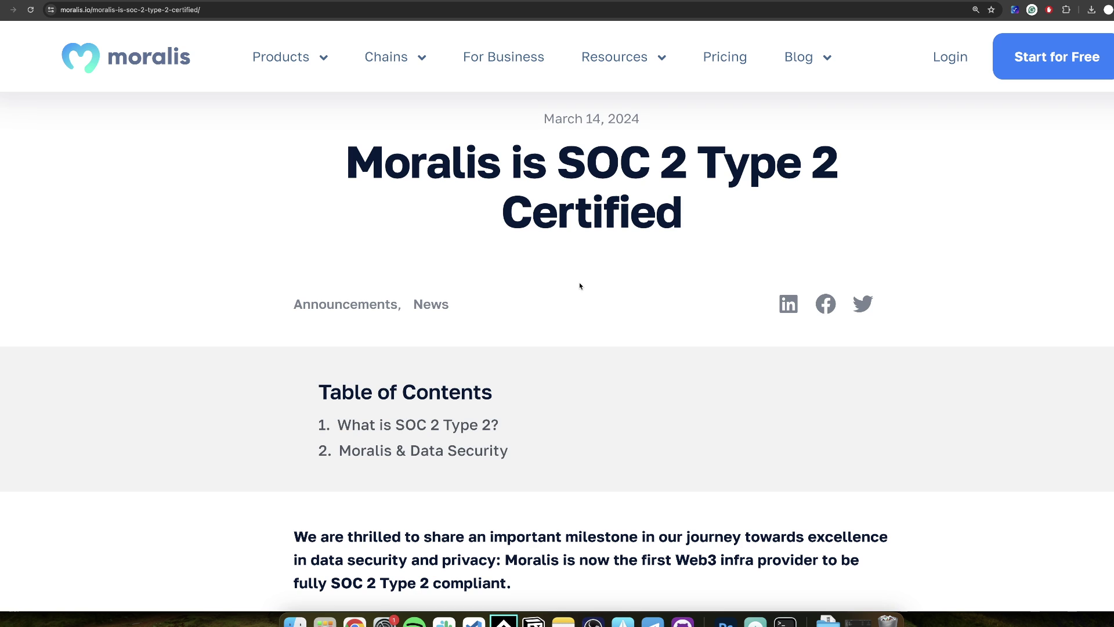
scroll(620, 360, up, 1)
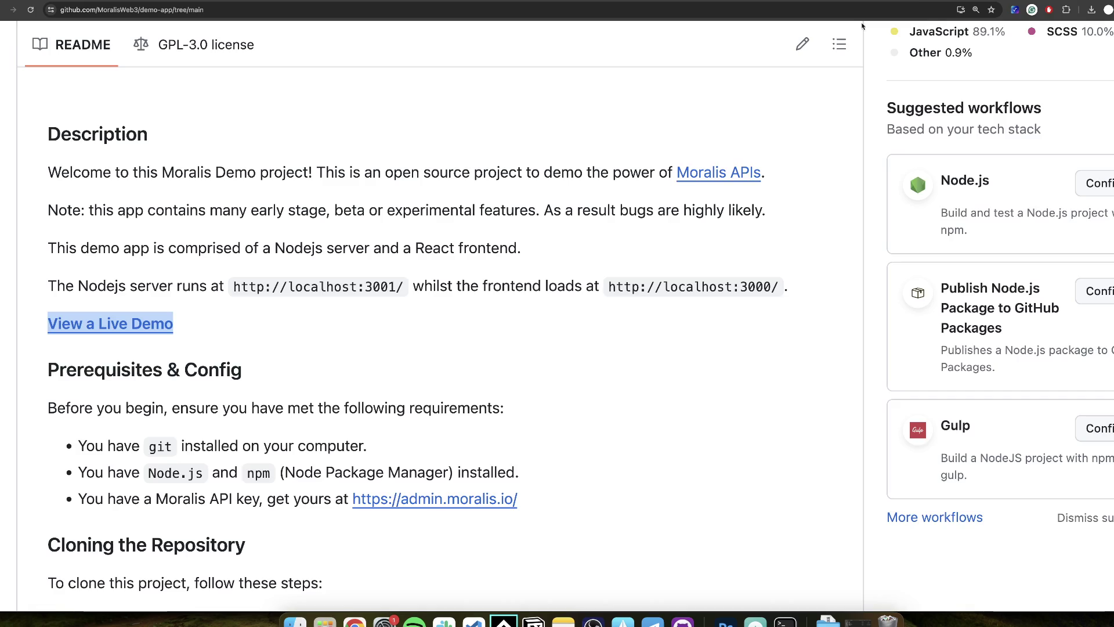
scroll(501, 432, up, 10)
scroll(502, 431, up, 5)
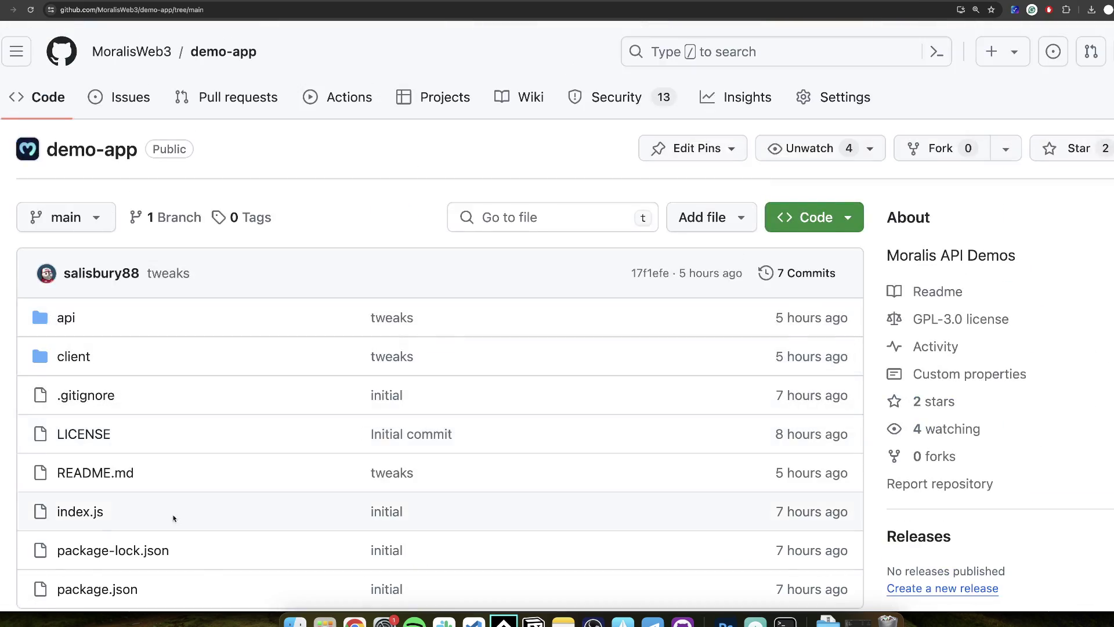
scroll(336, 390, down, 20)
scroll(347, 437, up, 15)
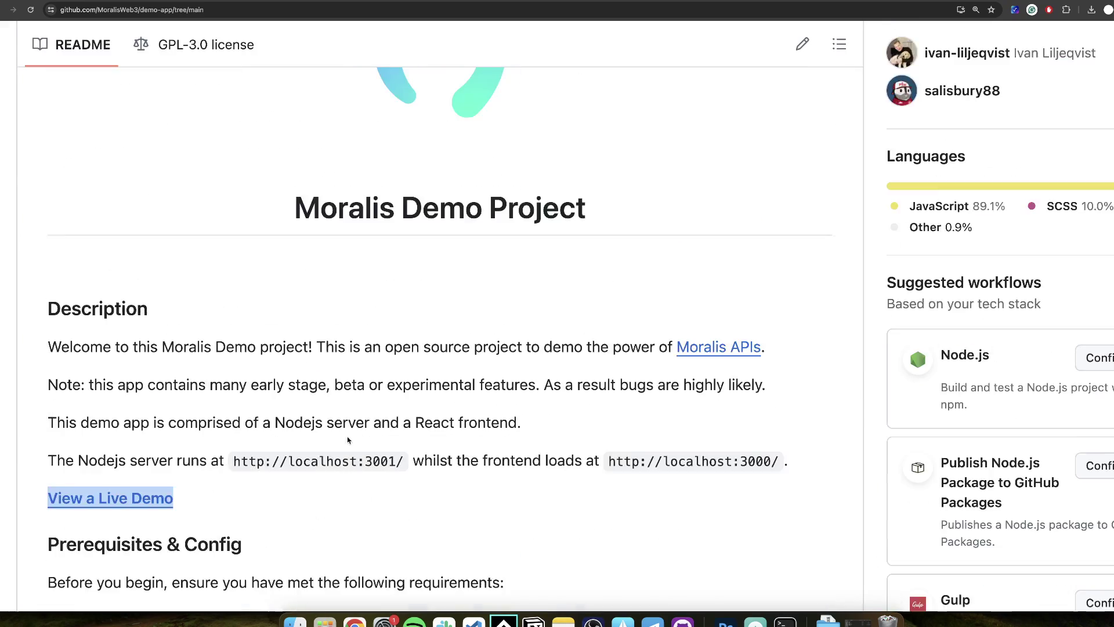
scroll(277, 504, down, 4)
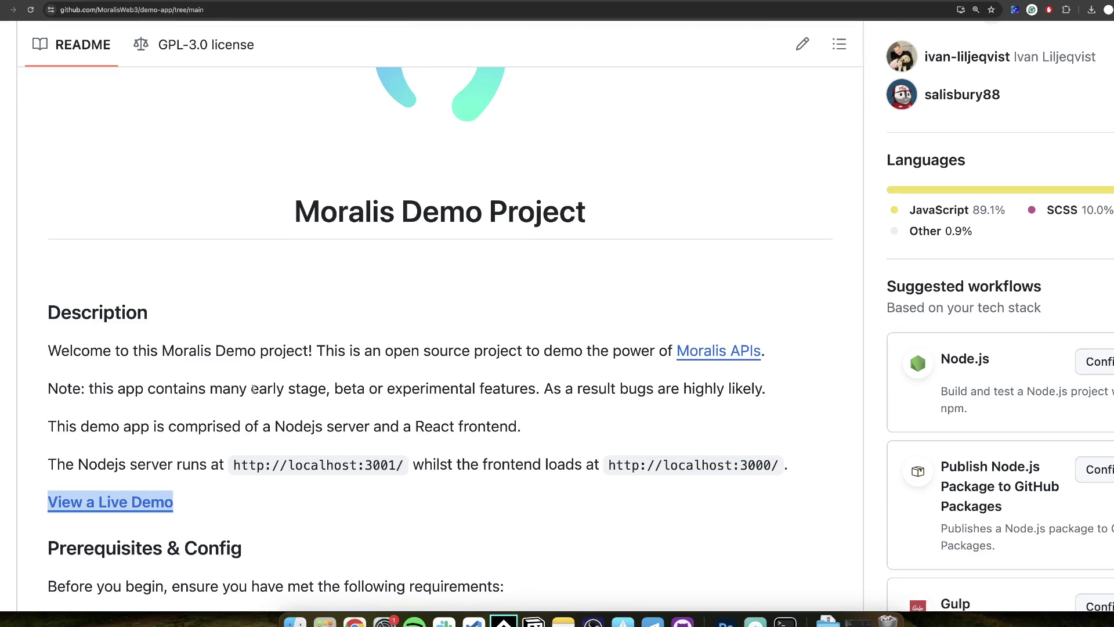
click(251, 406)
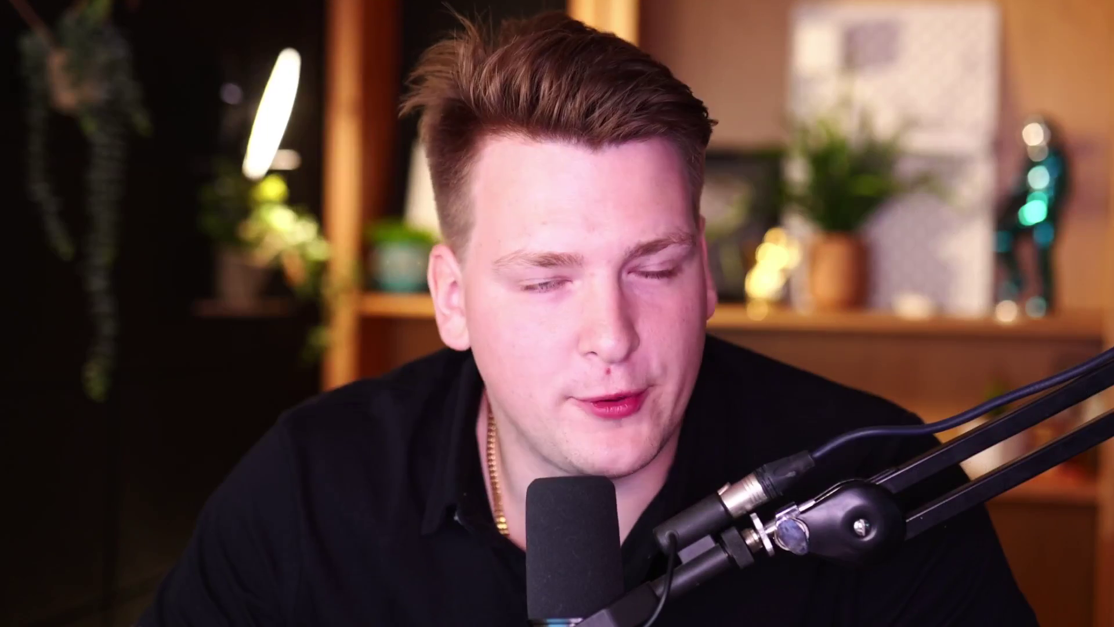